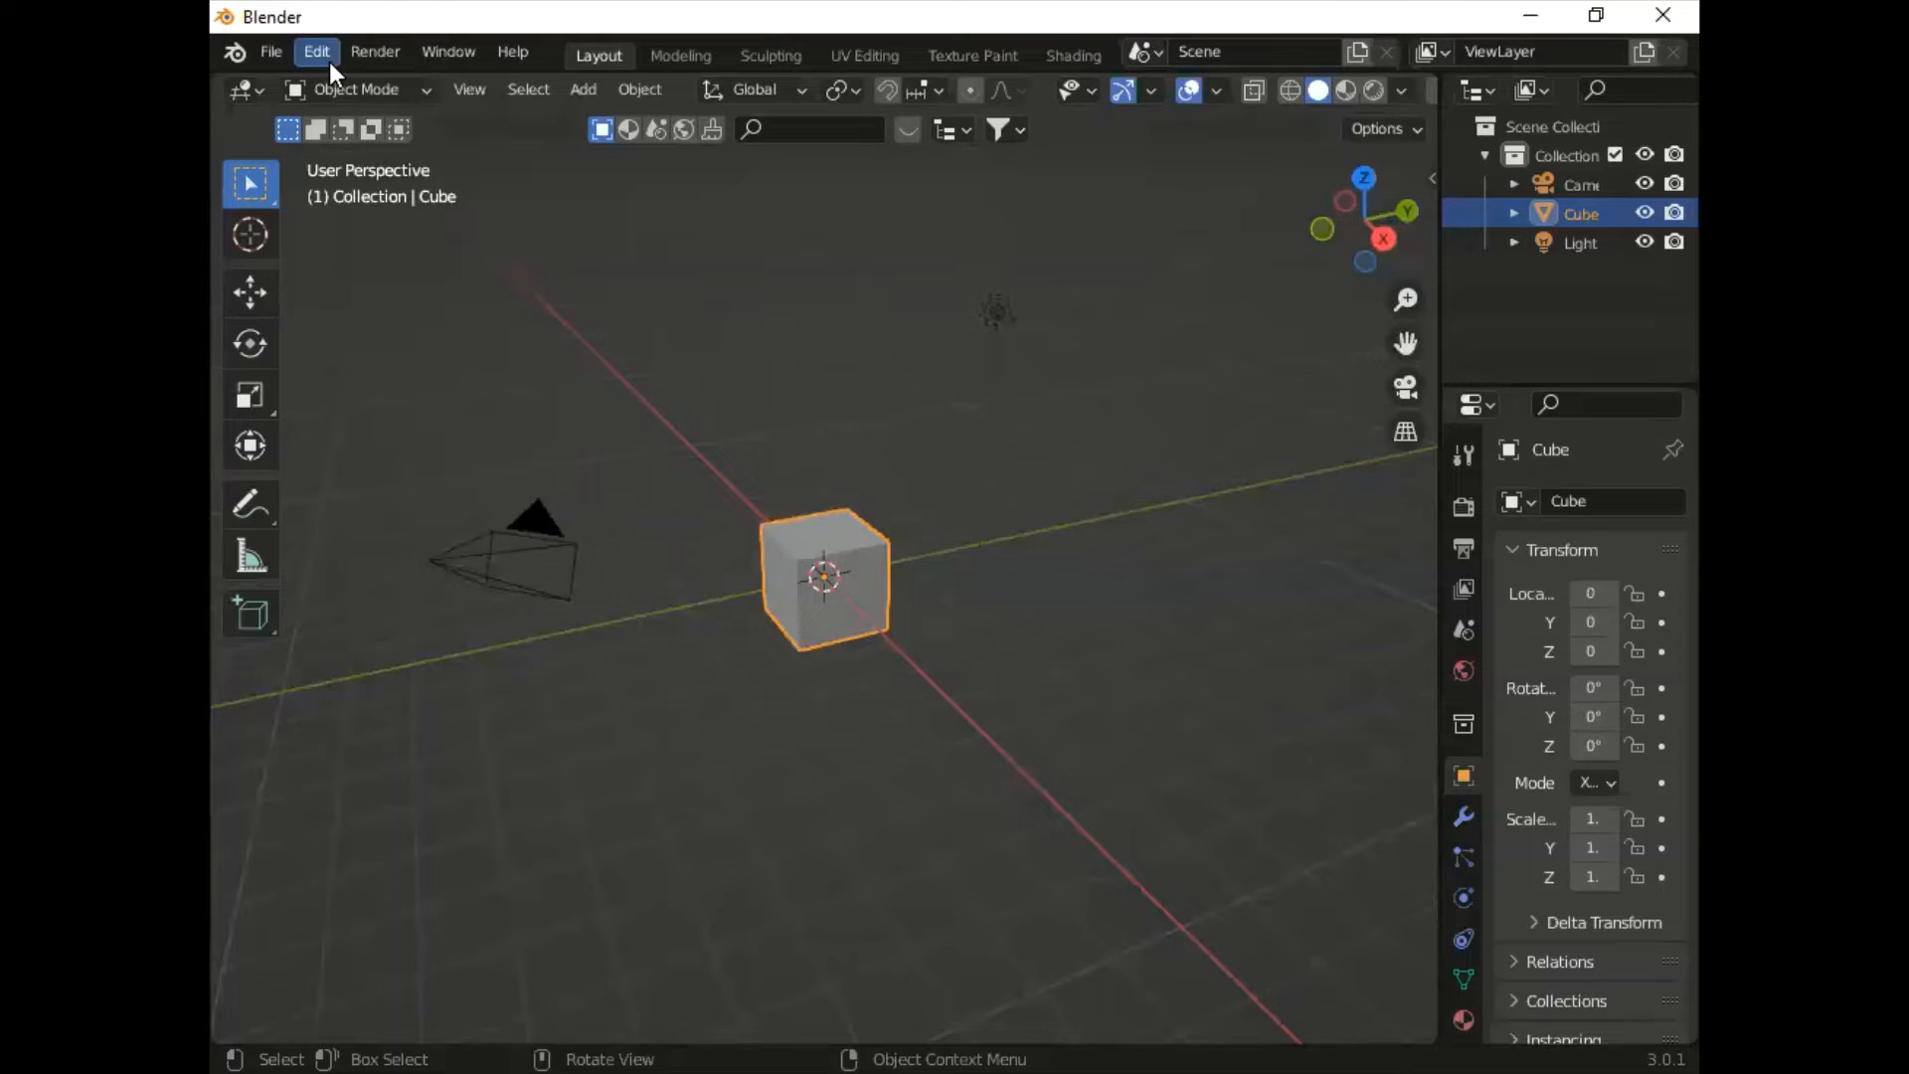
Step: Check that the BlenderKit and a-frame webvr exporter add-ons are enabled, and view the Aframe Exporter options in the viewport sidebar
click(318, 52)
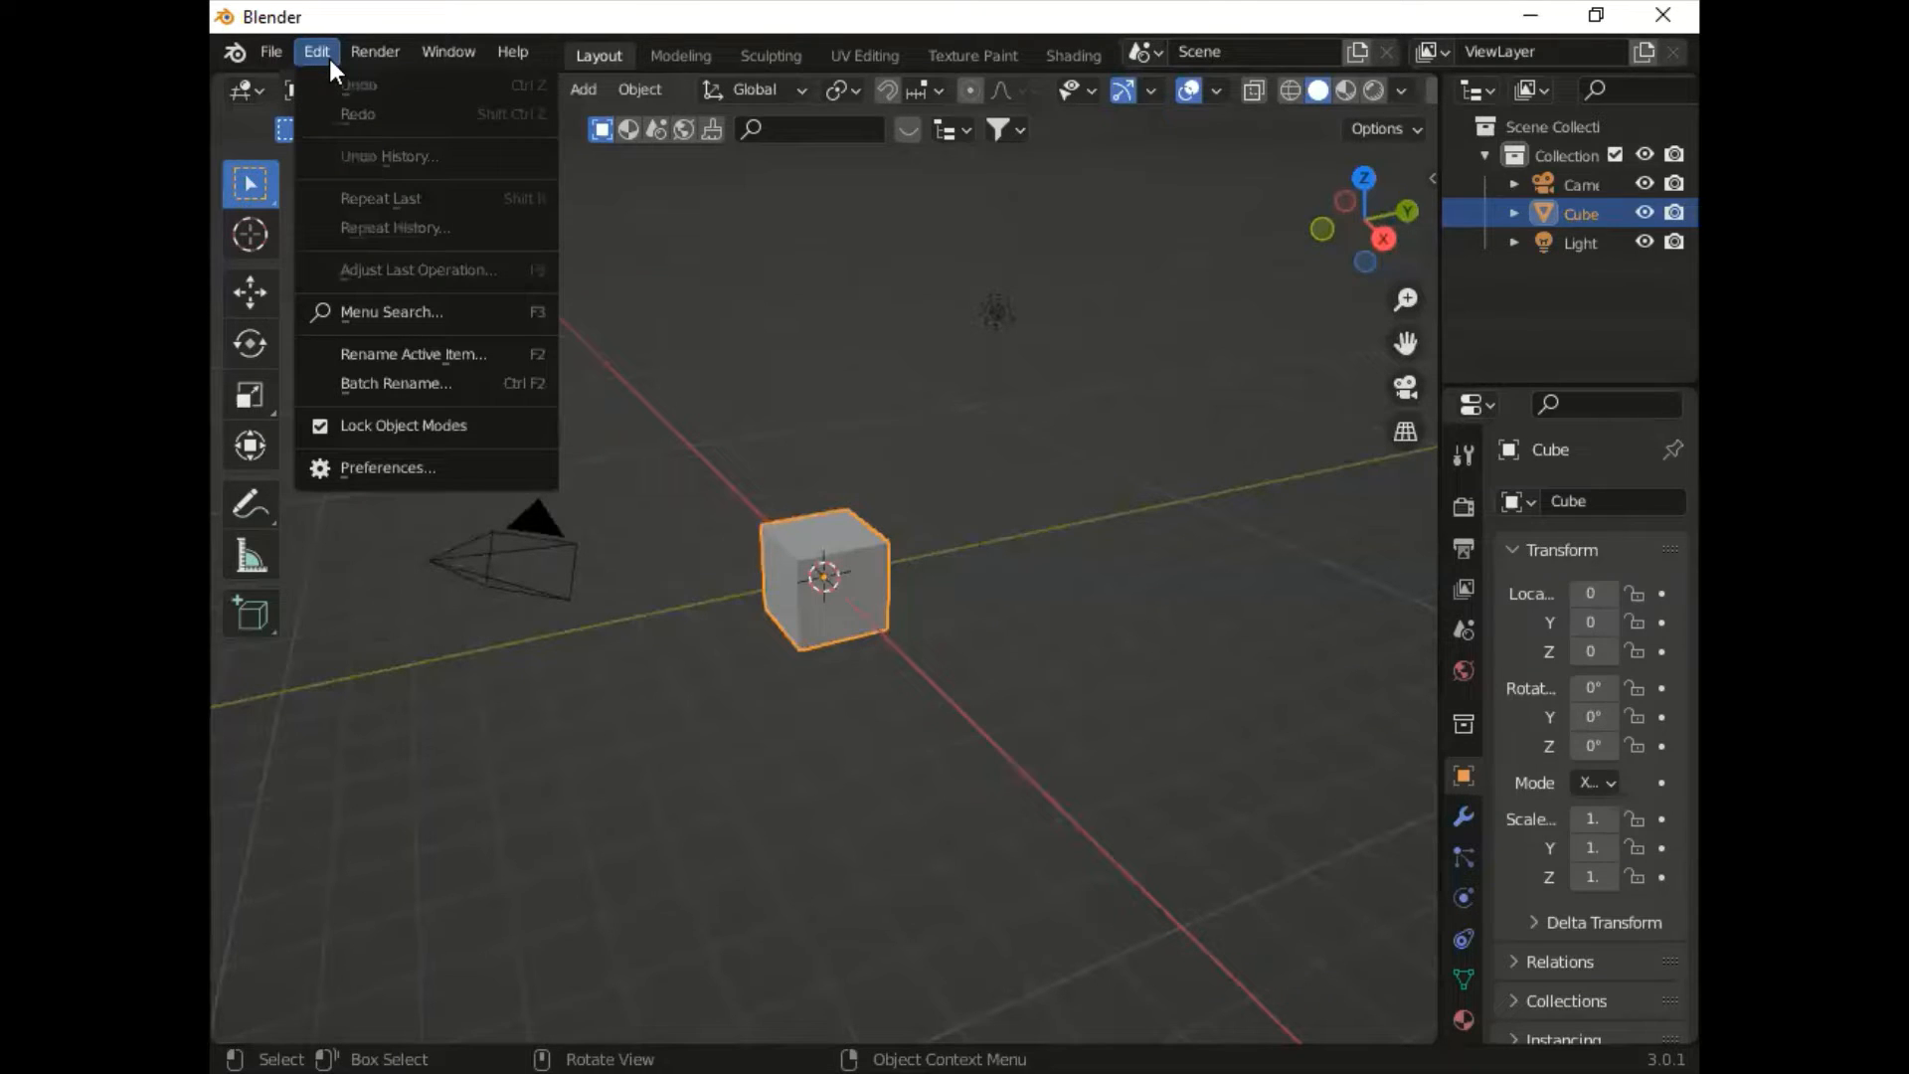
click(409, 470)
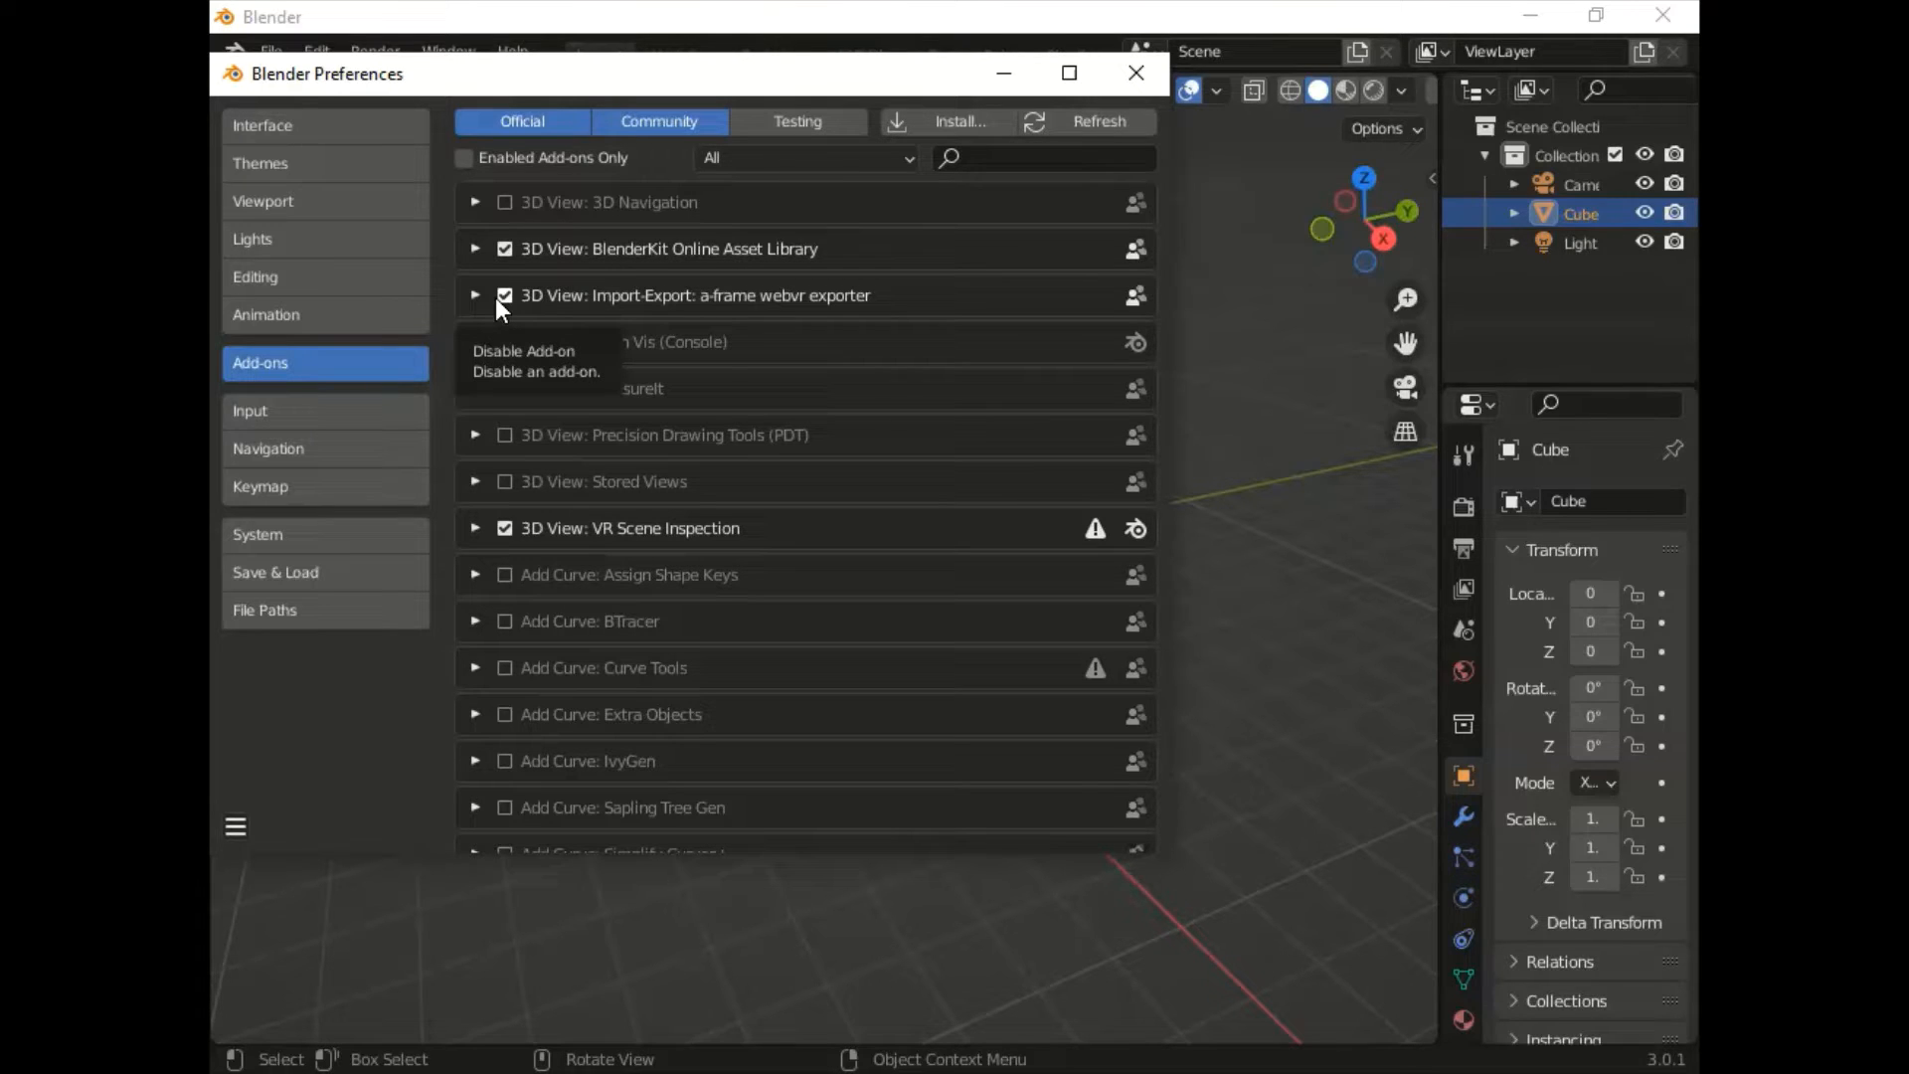
click(1155, 75)
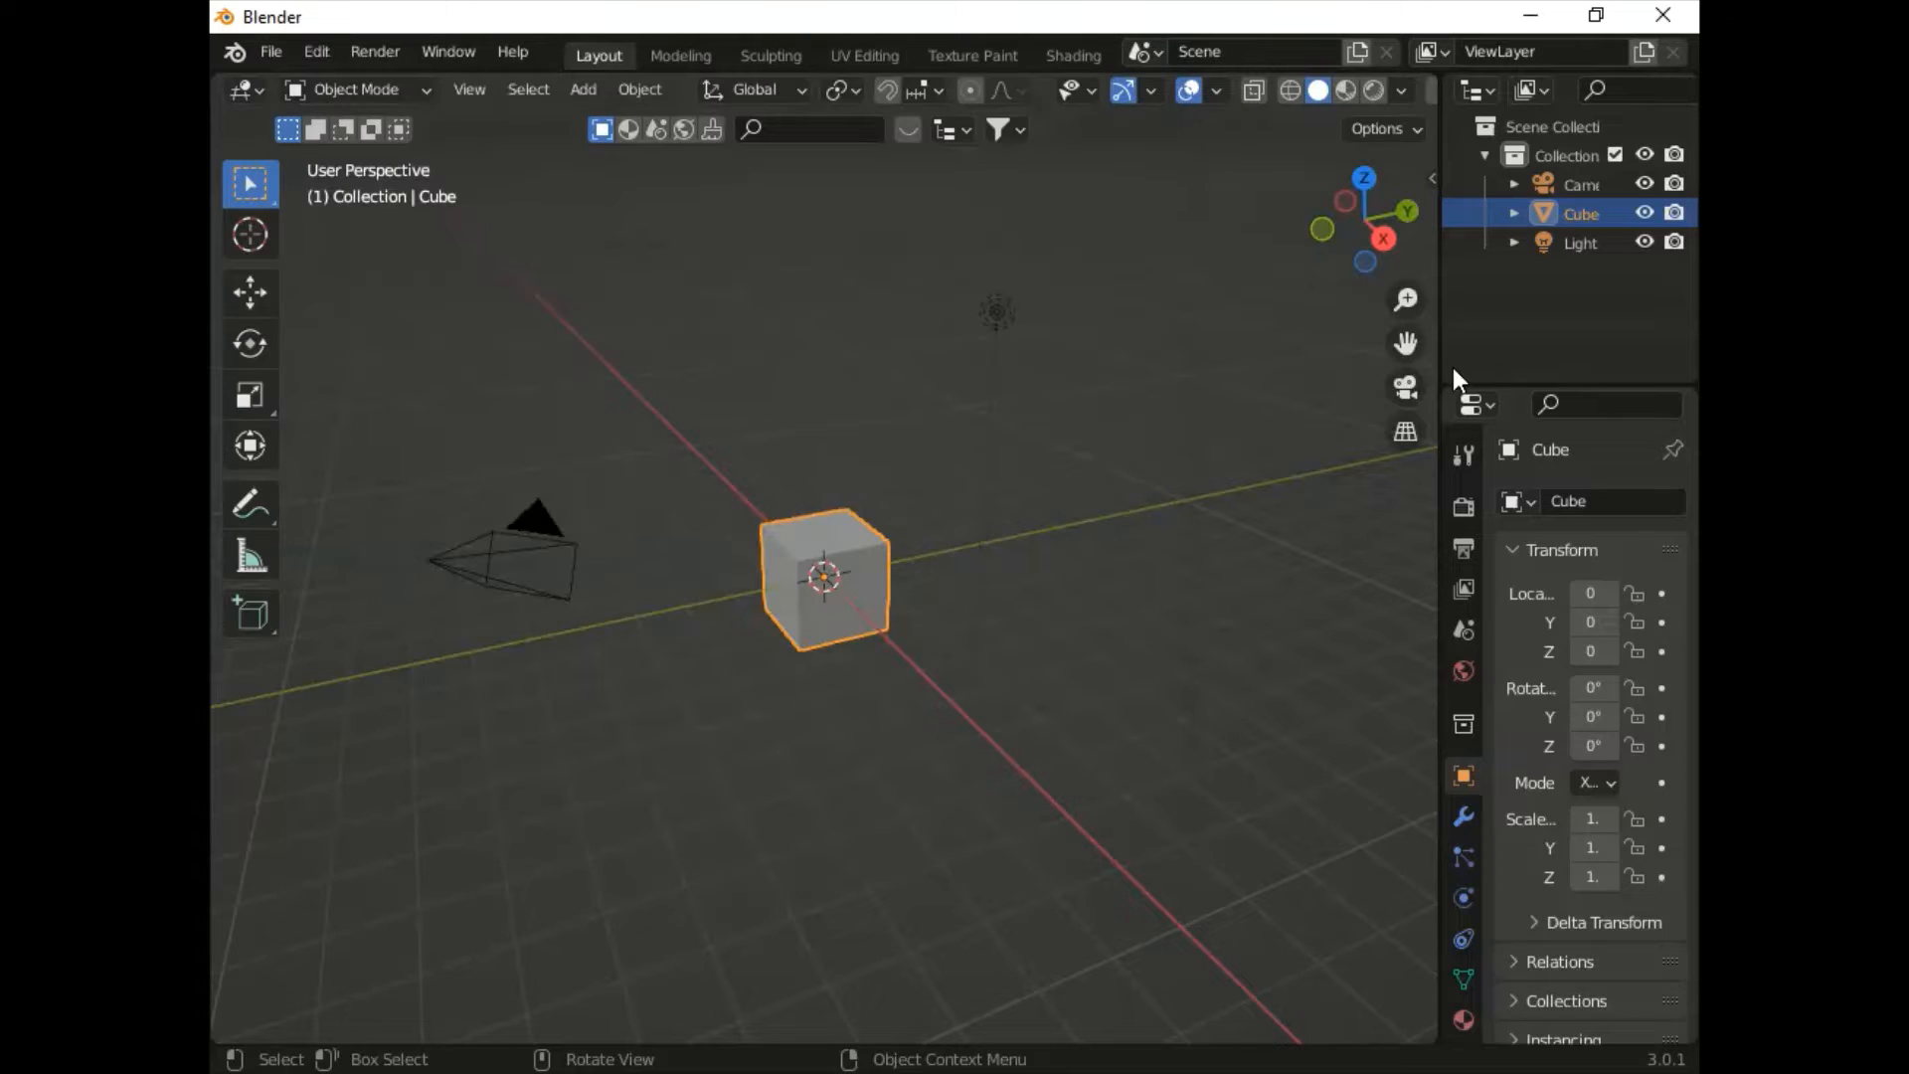
click(1429, 175)
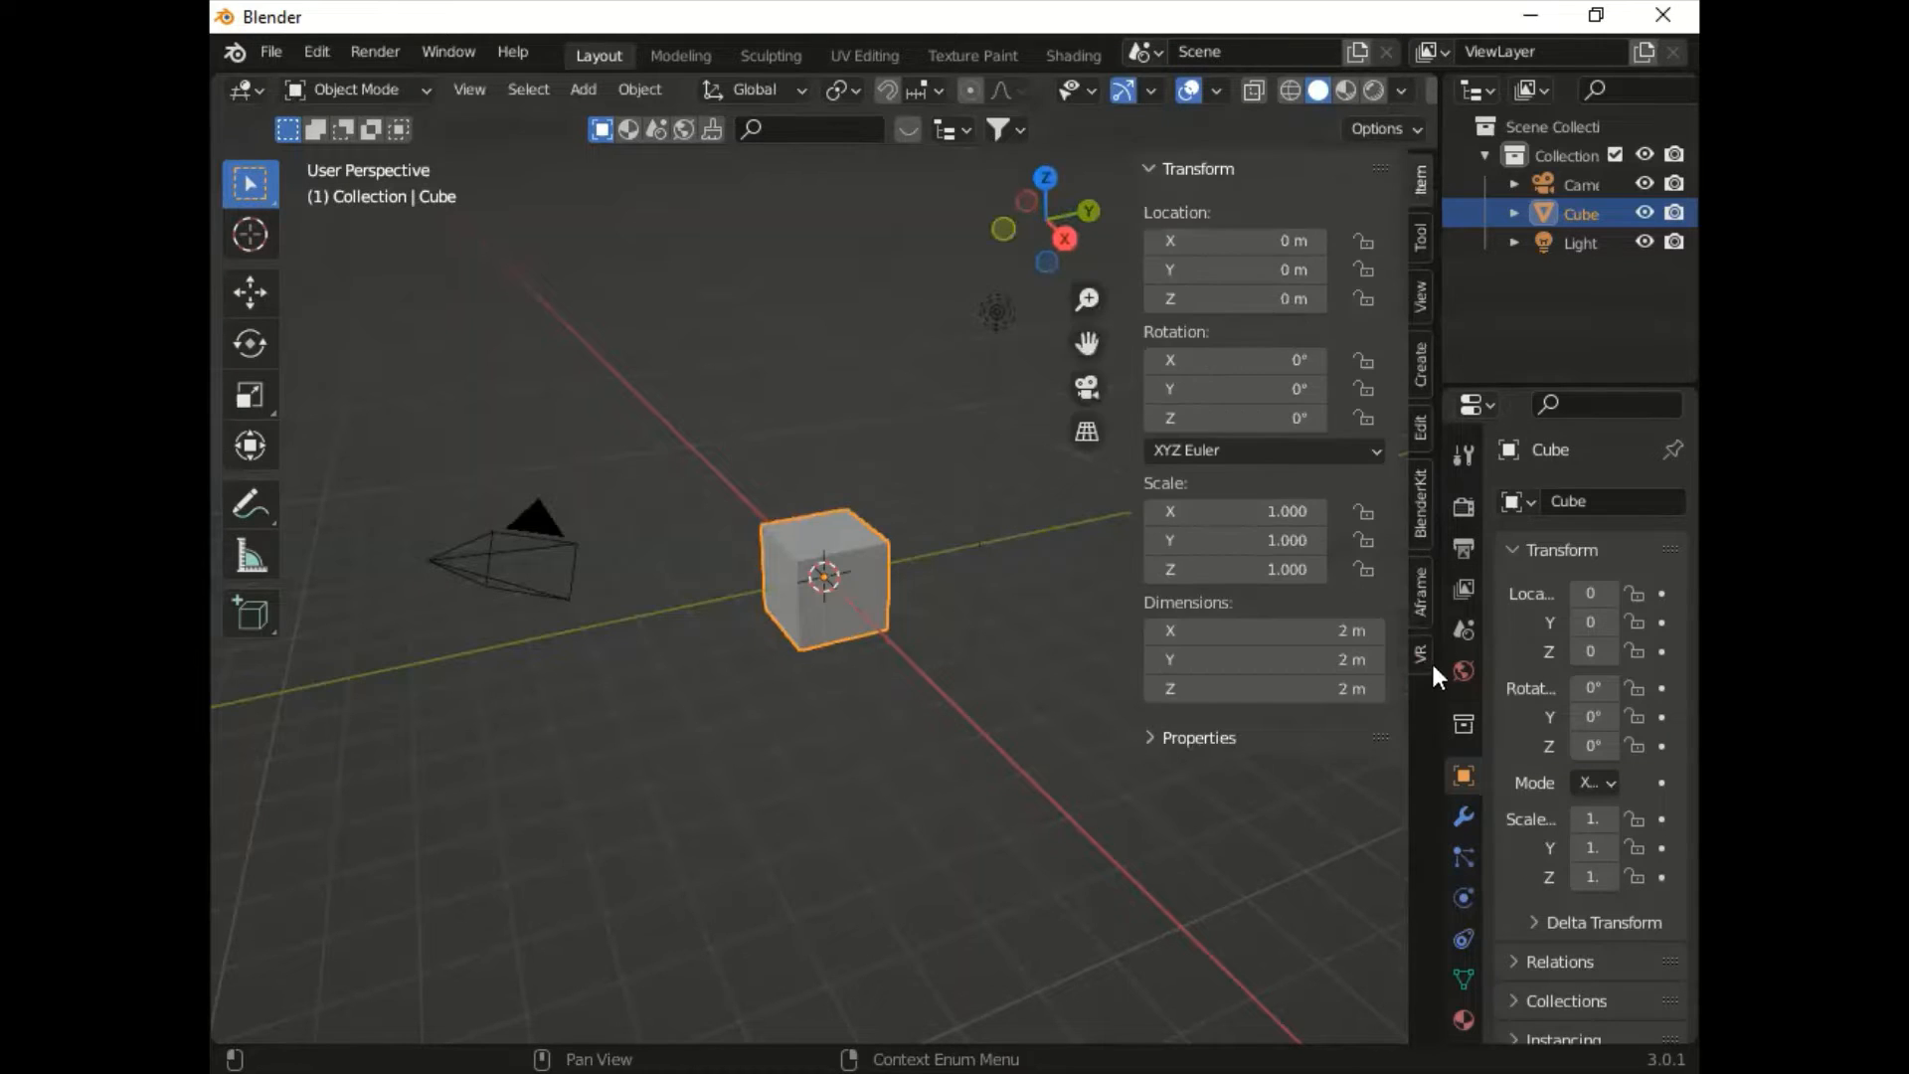
click(1422, 594)
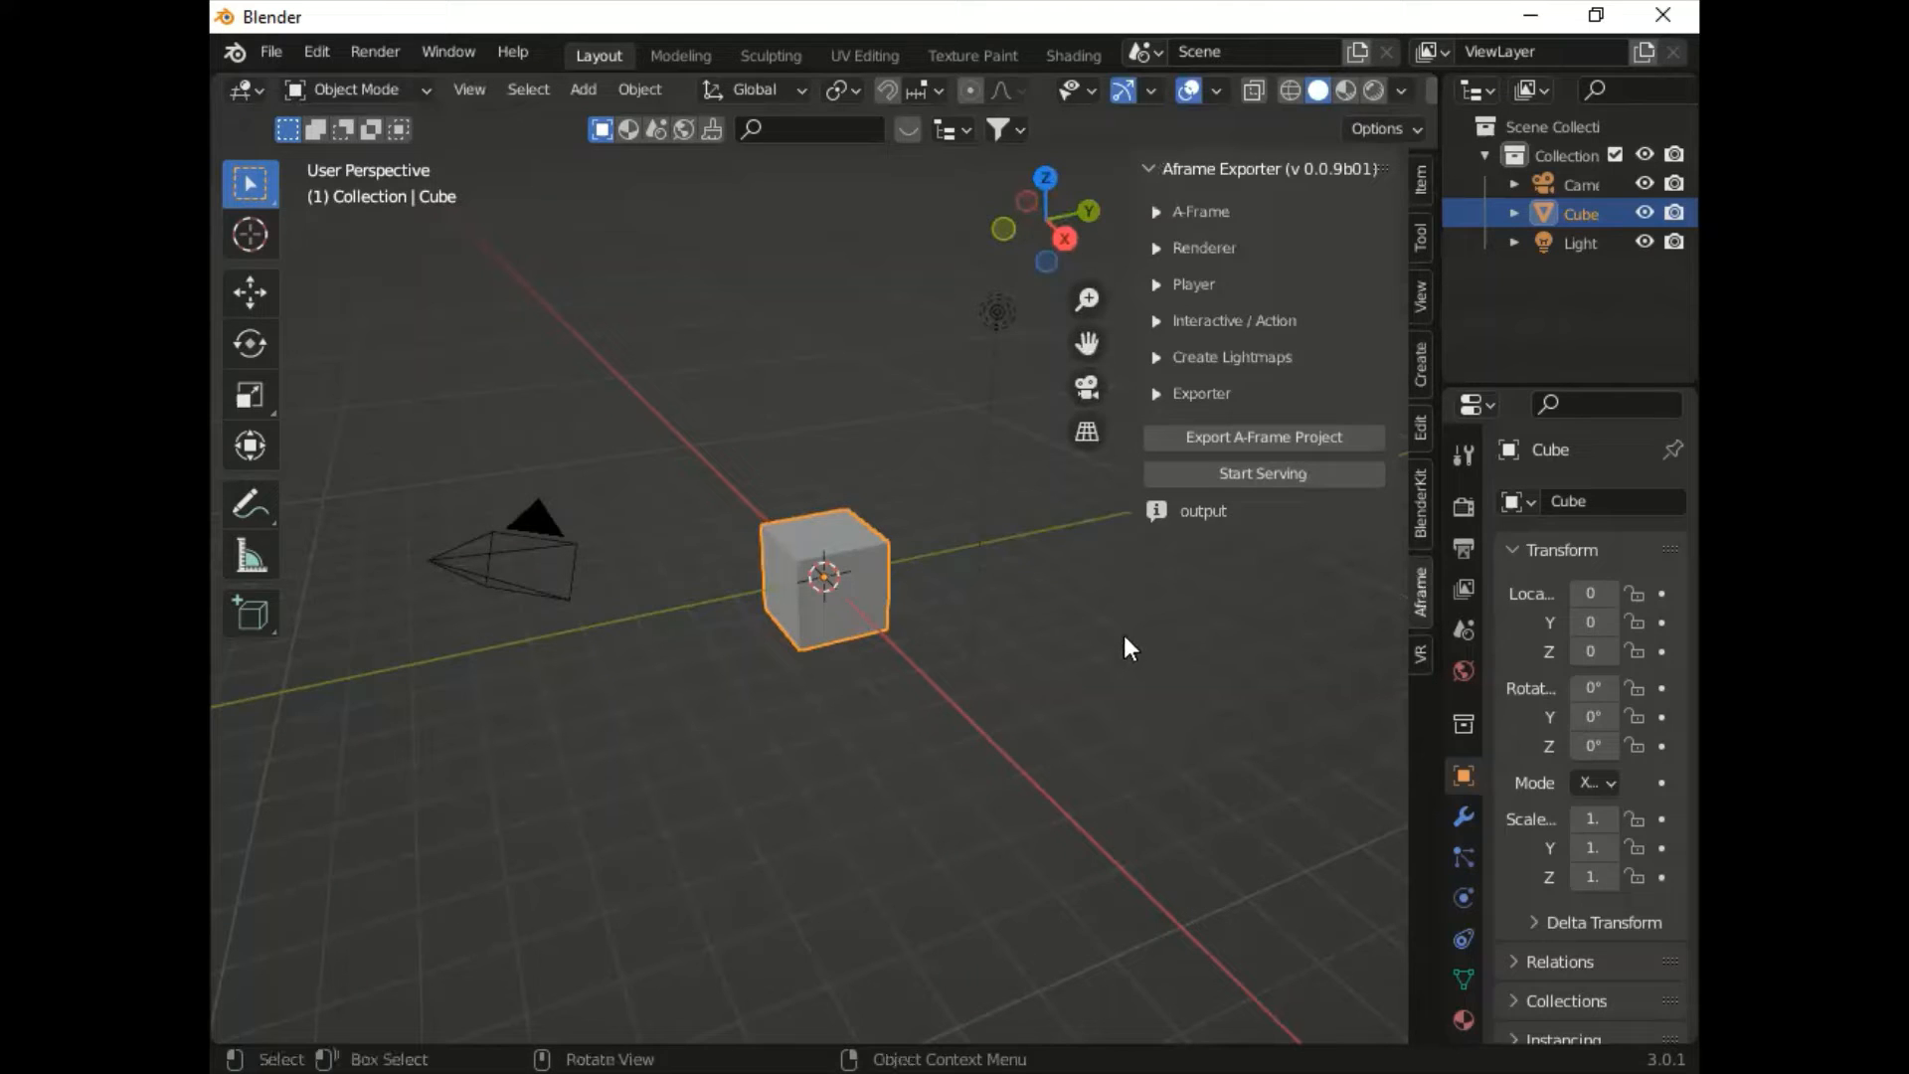
key(n)
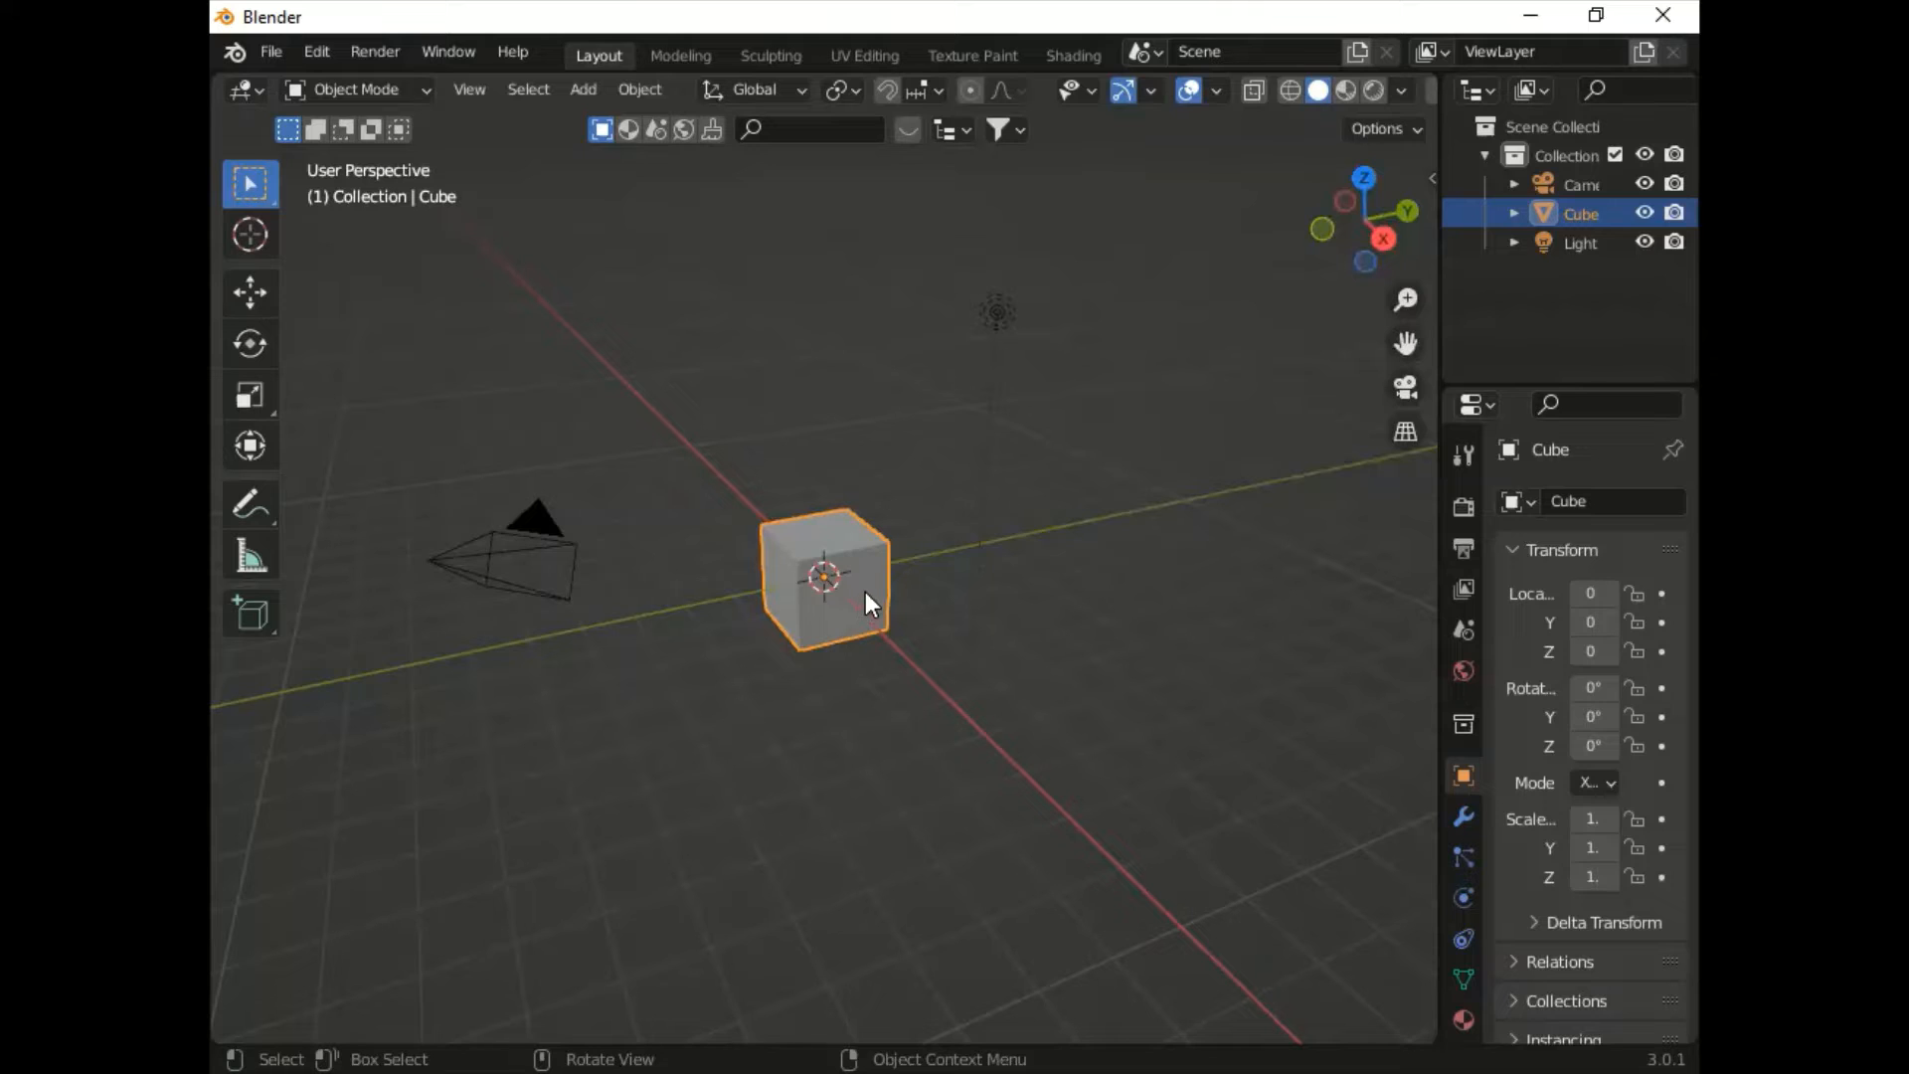
Step: Delete the default cube and the camera from the scene
key(Delete)
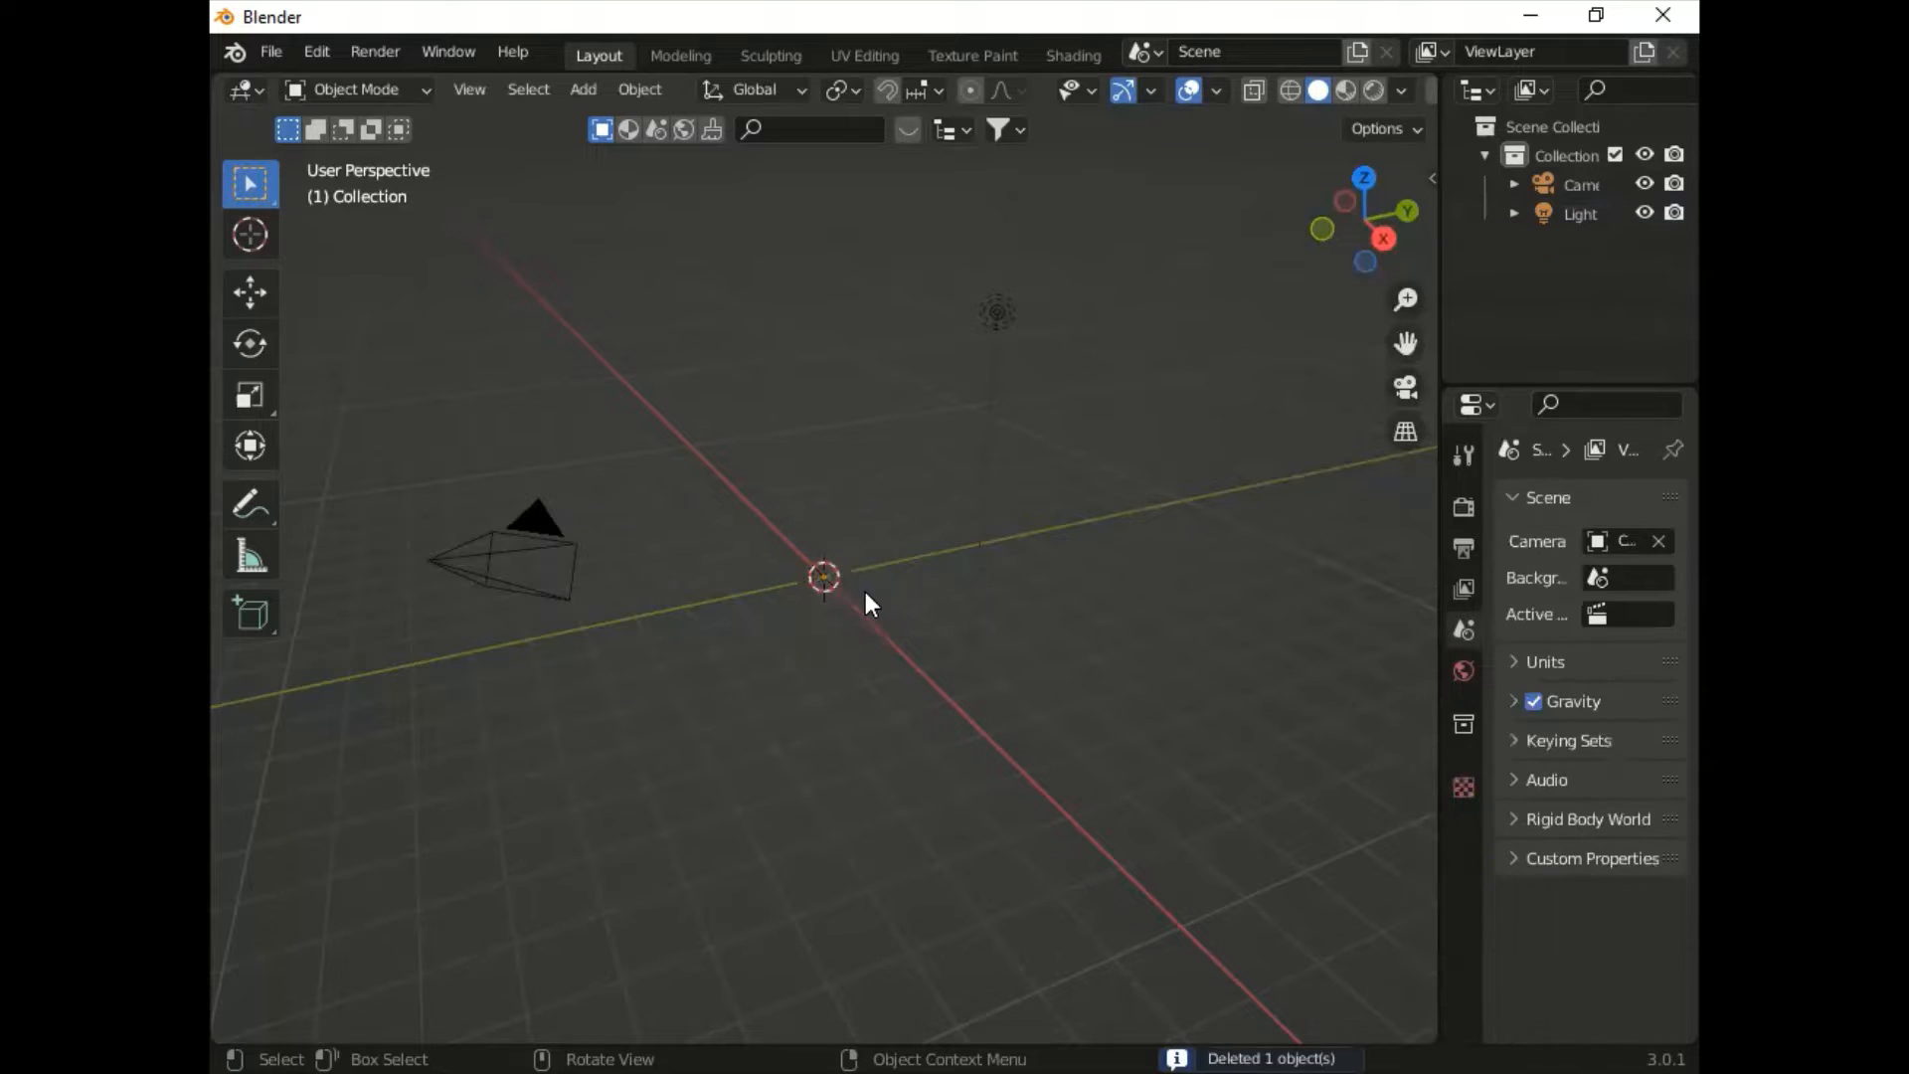
click(530, 524)
key(Delete)
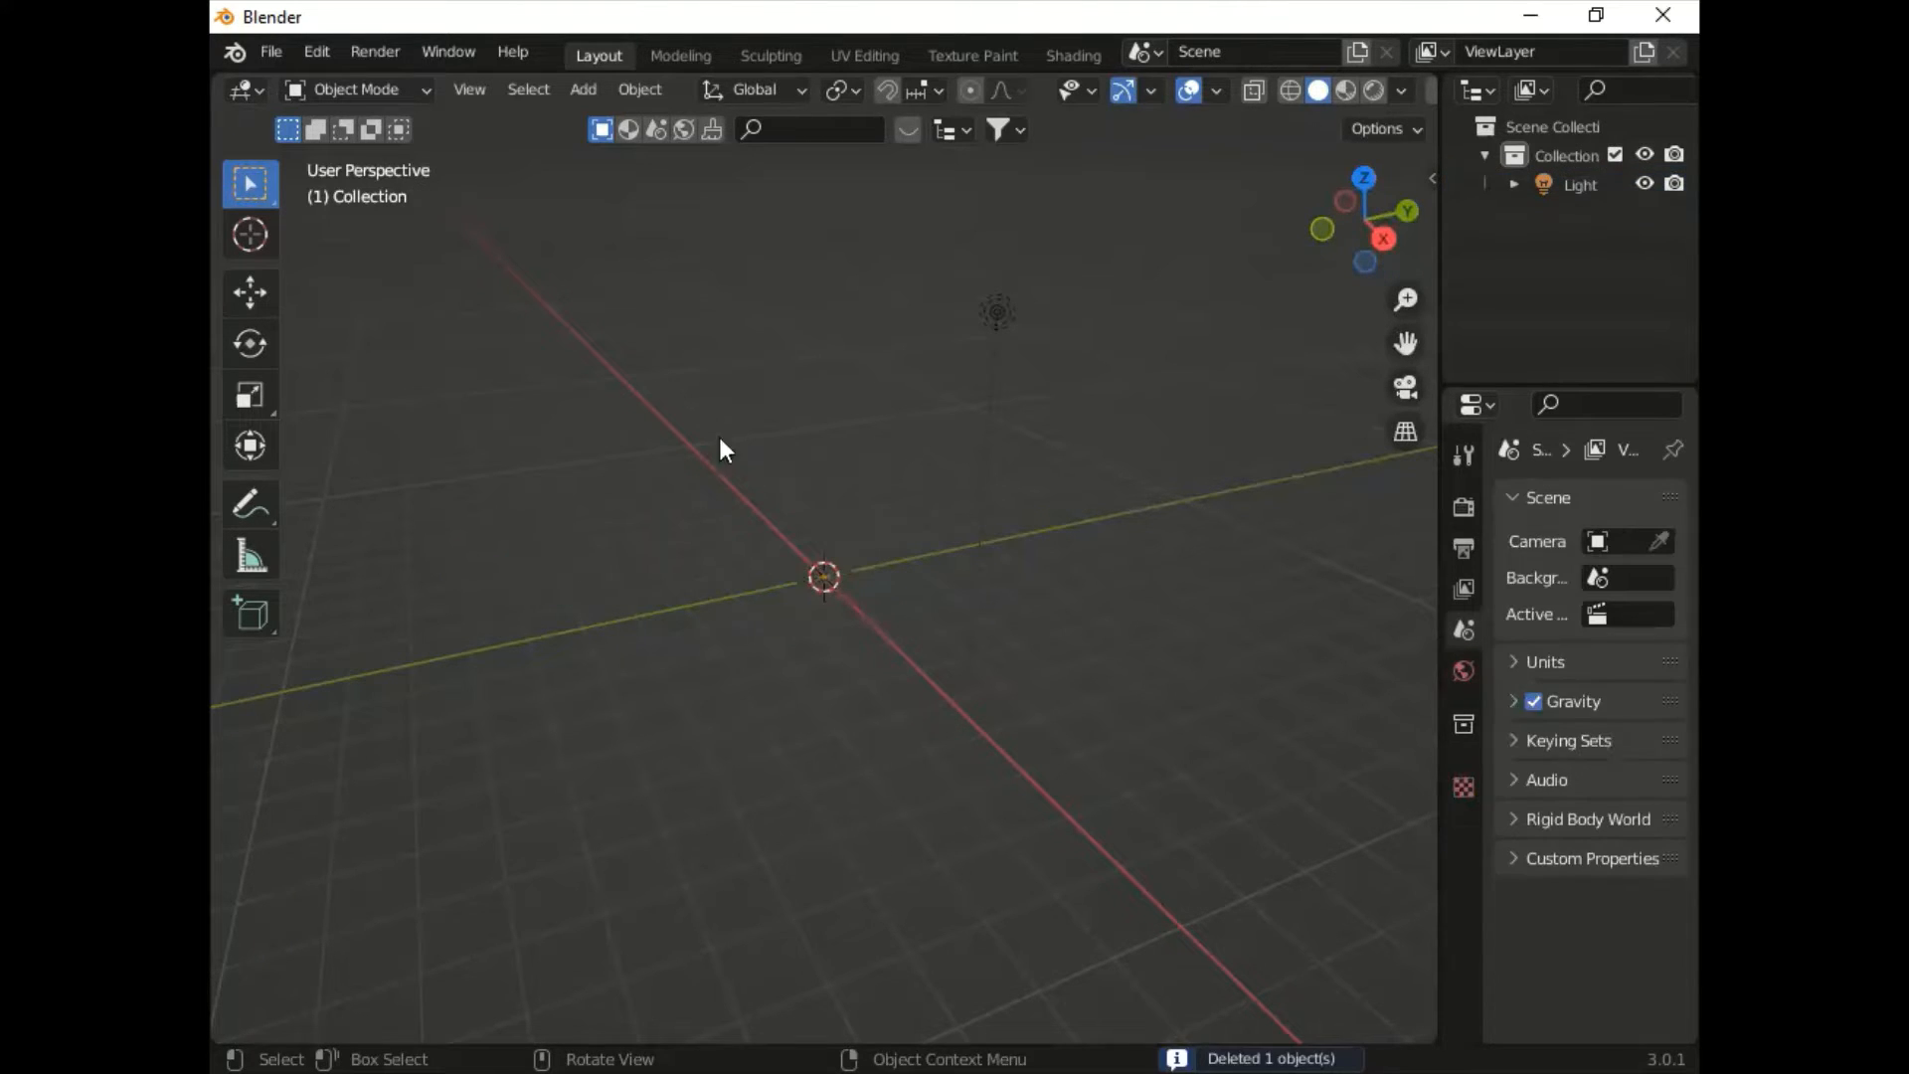
Step: Search the BlenderKit asset library for "building" and import the Buildings model into the scene
click(909, 127)
click(821, 133)
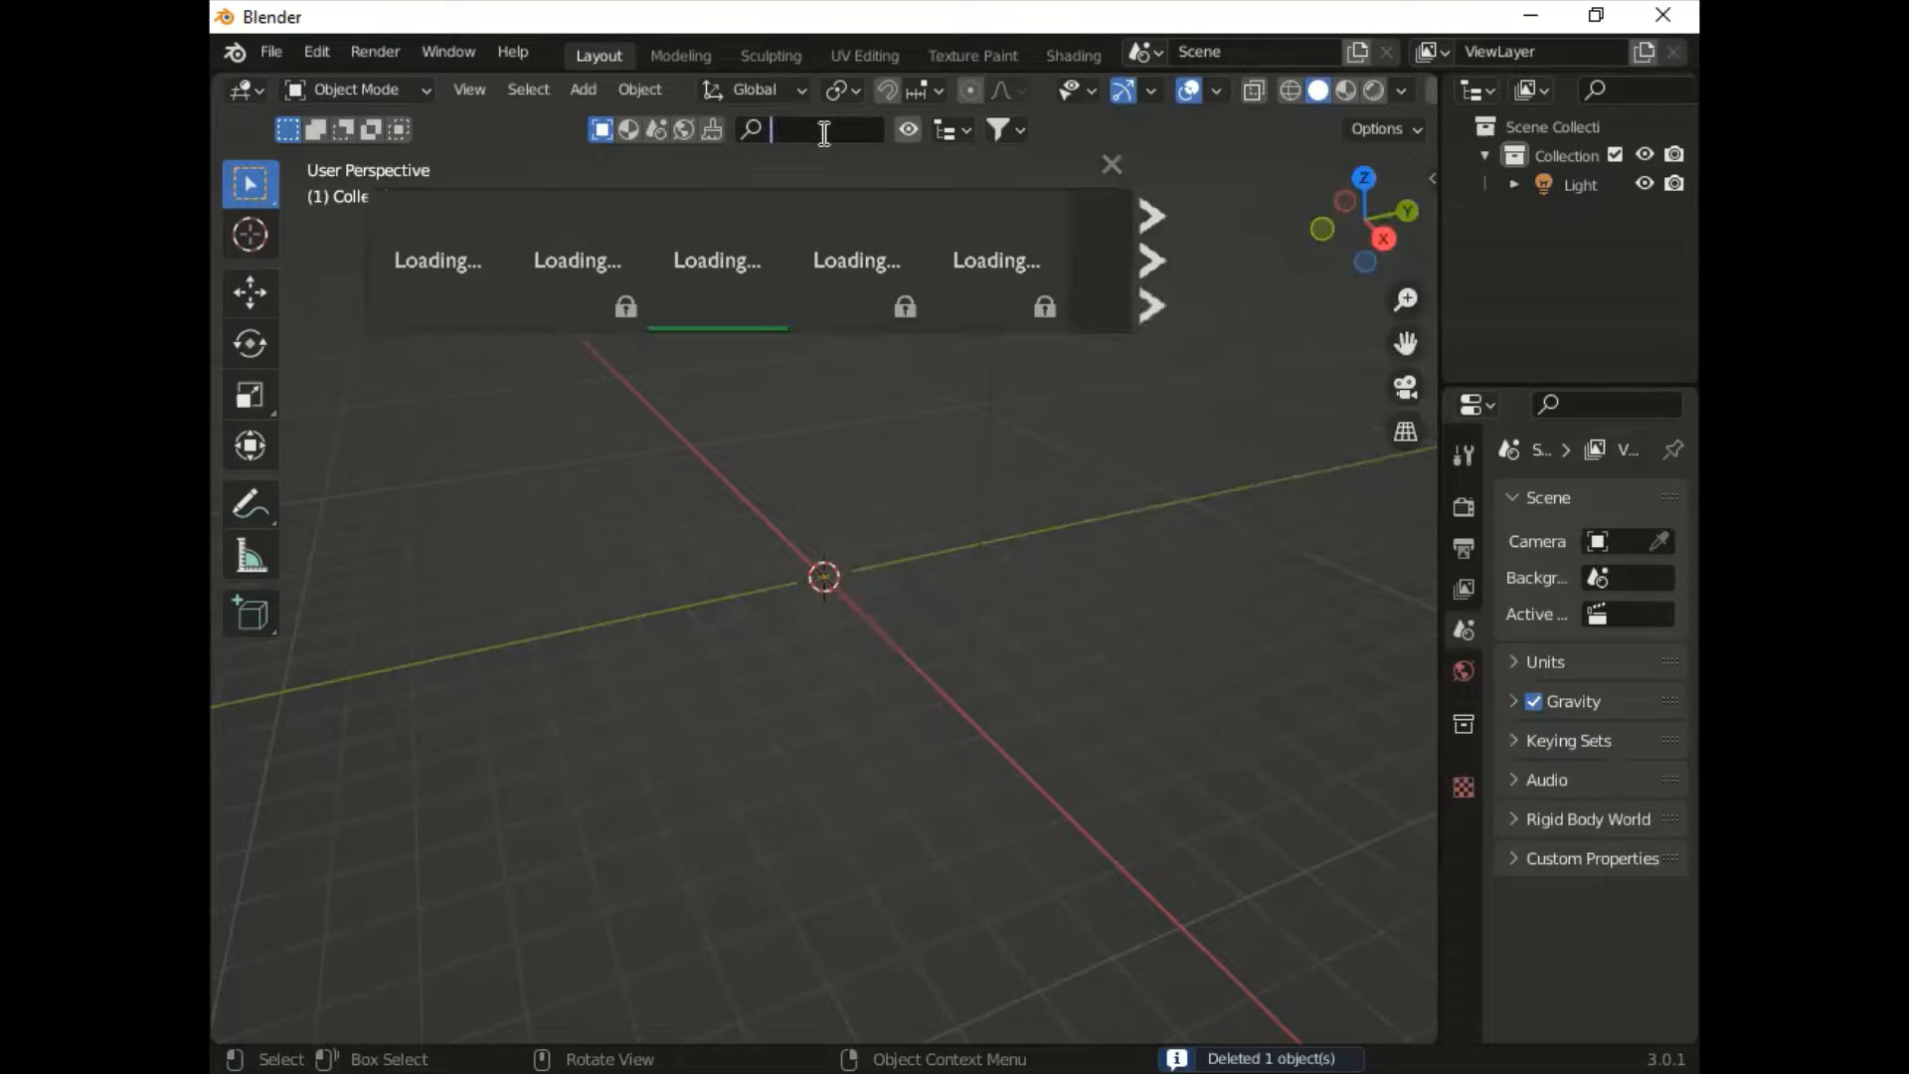
text(buildin)
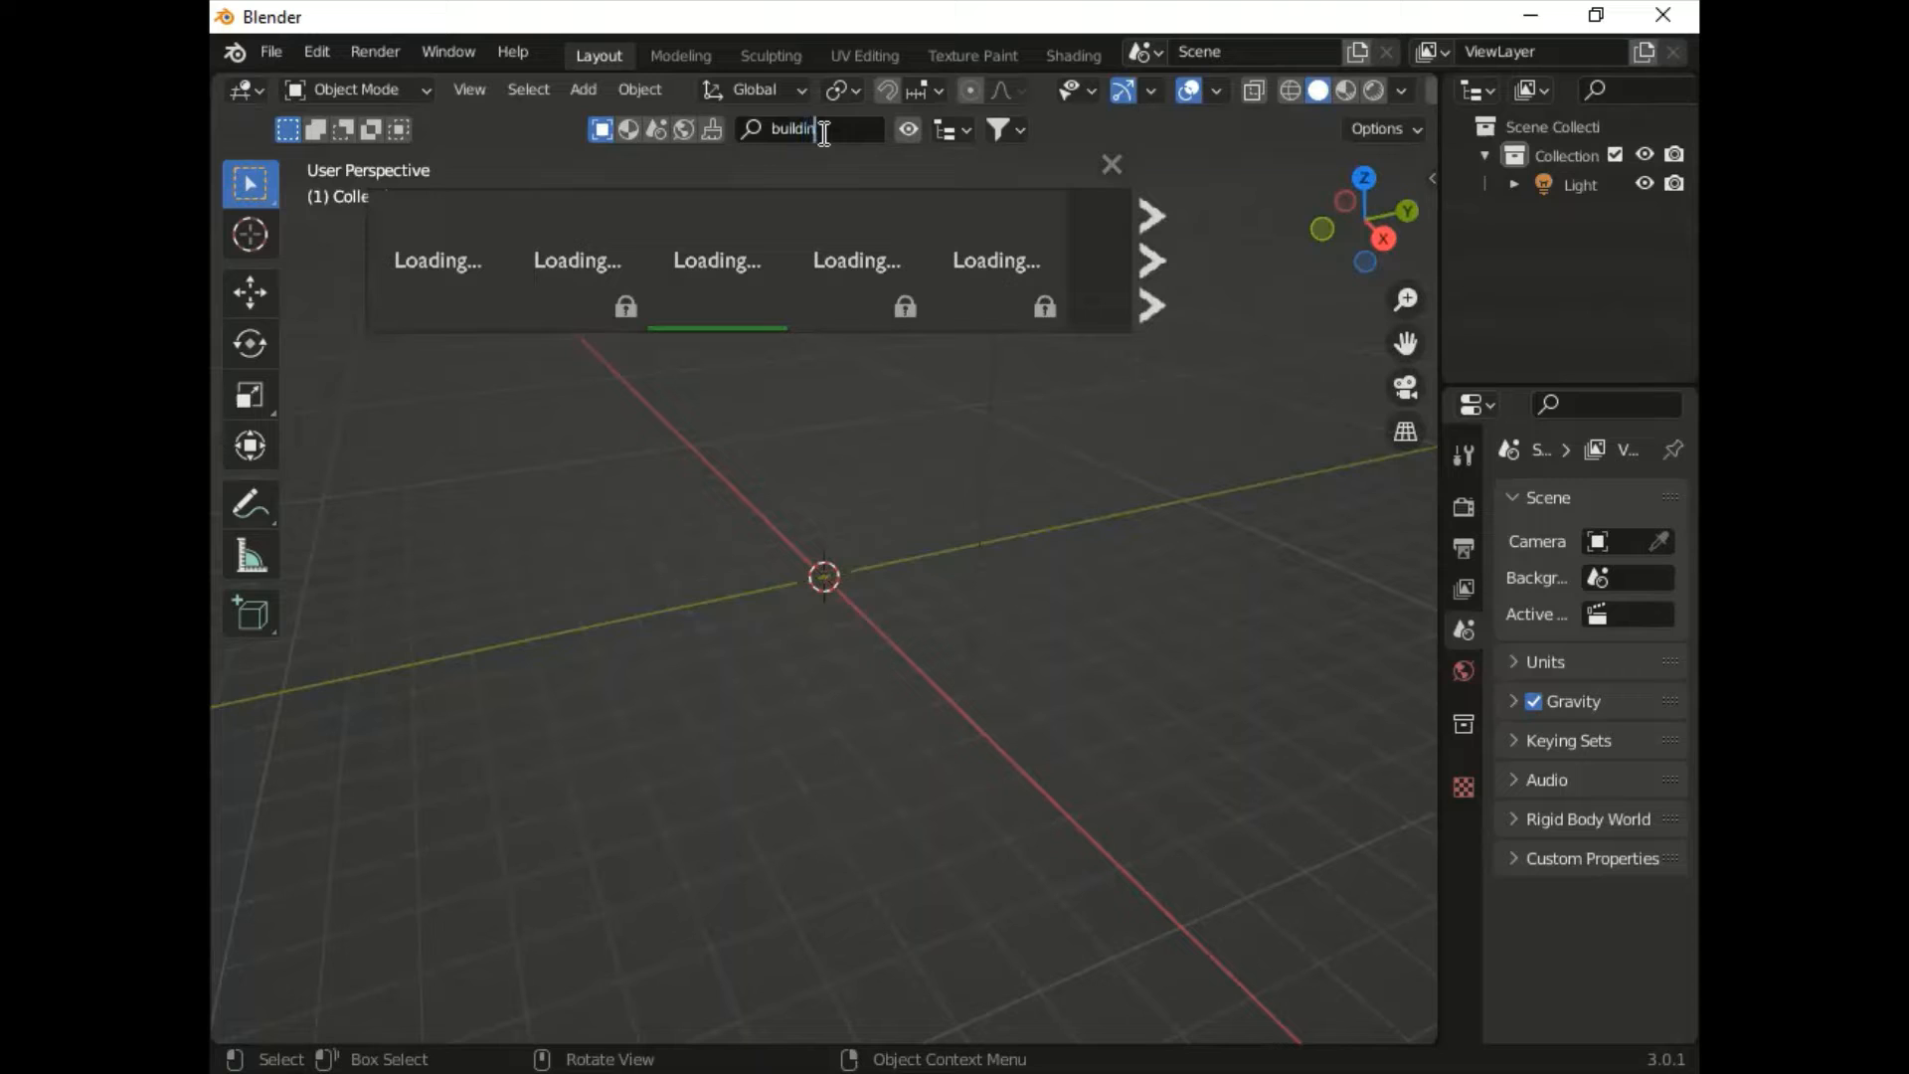
text(g)
mouse_move(706, 254)
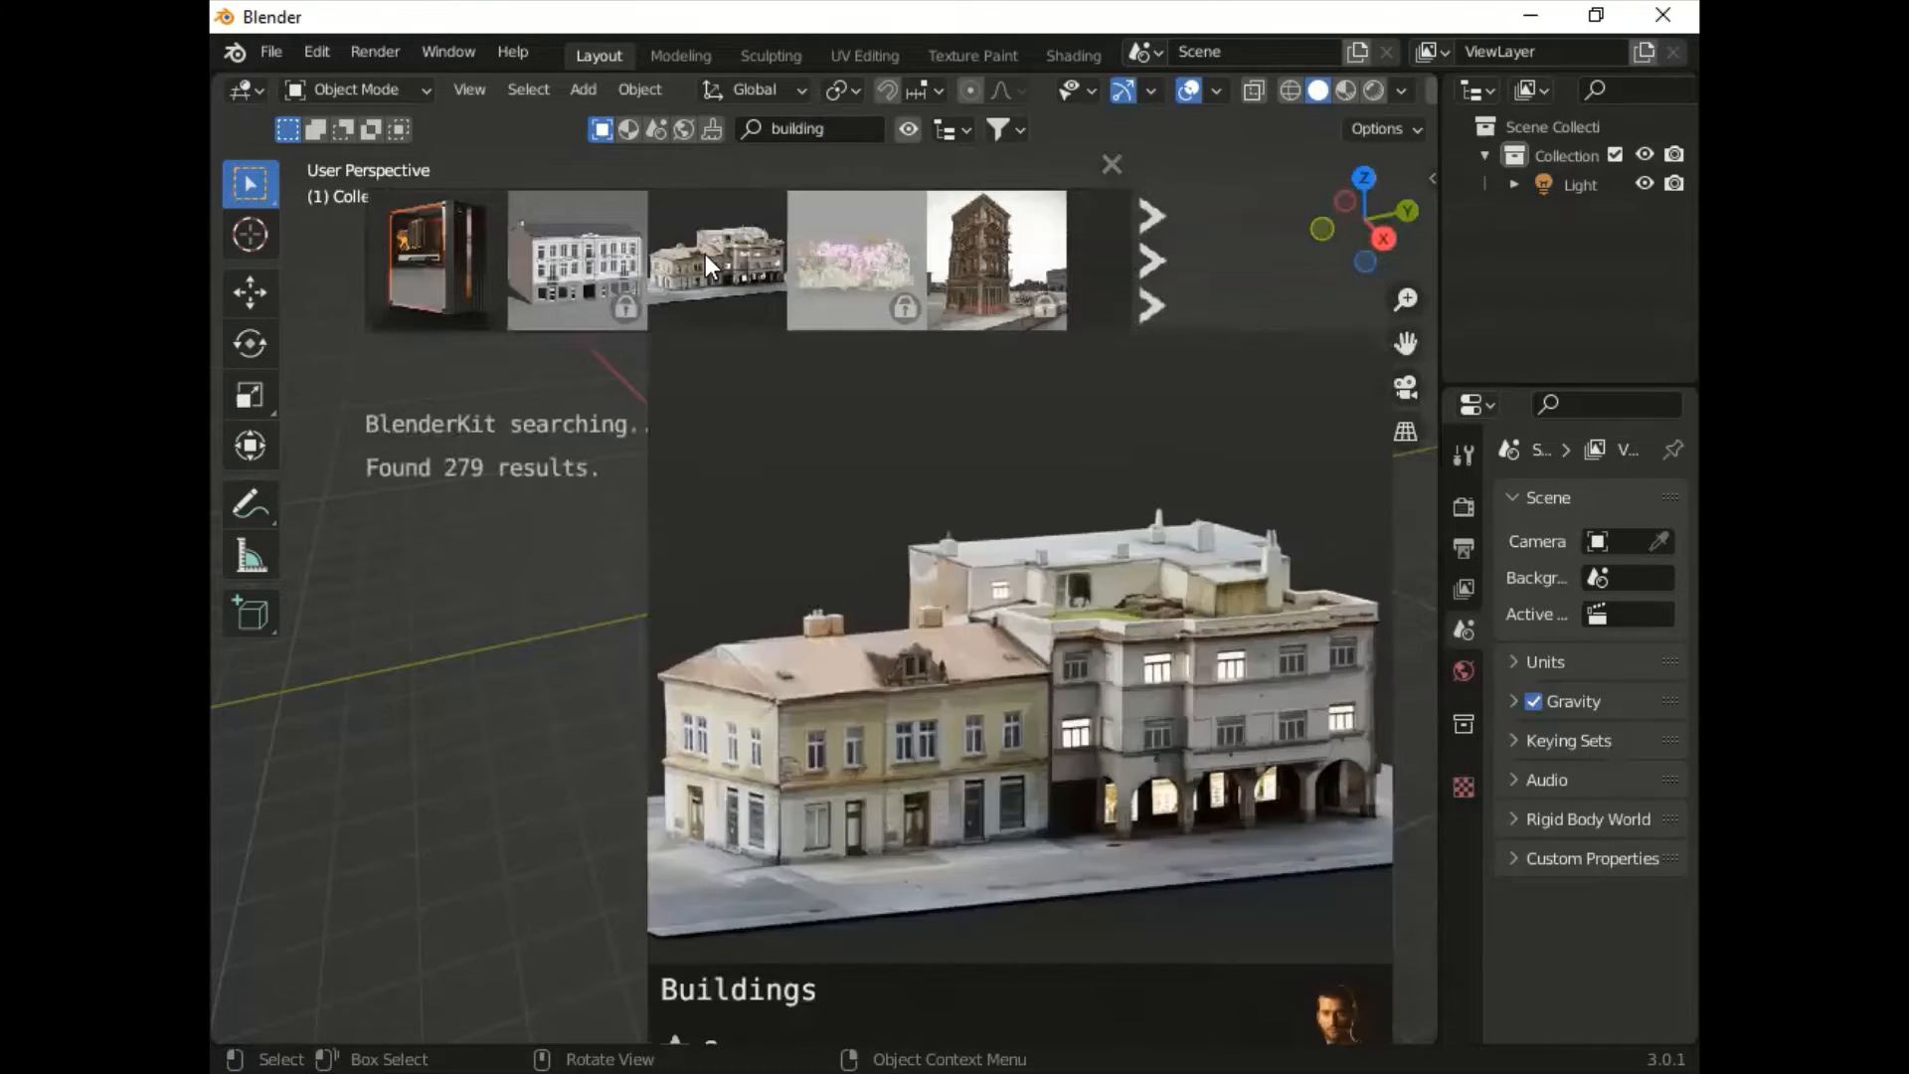
click(706, 254)
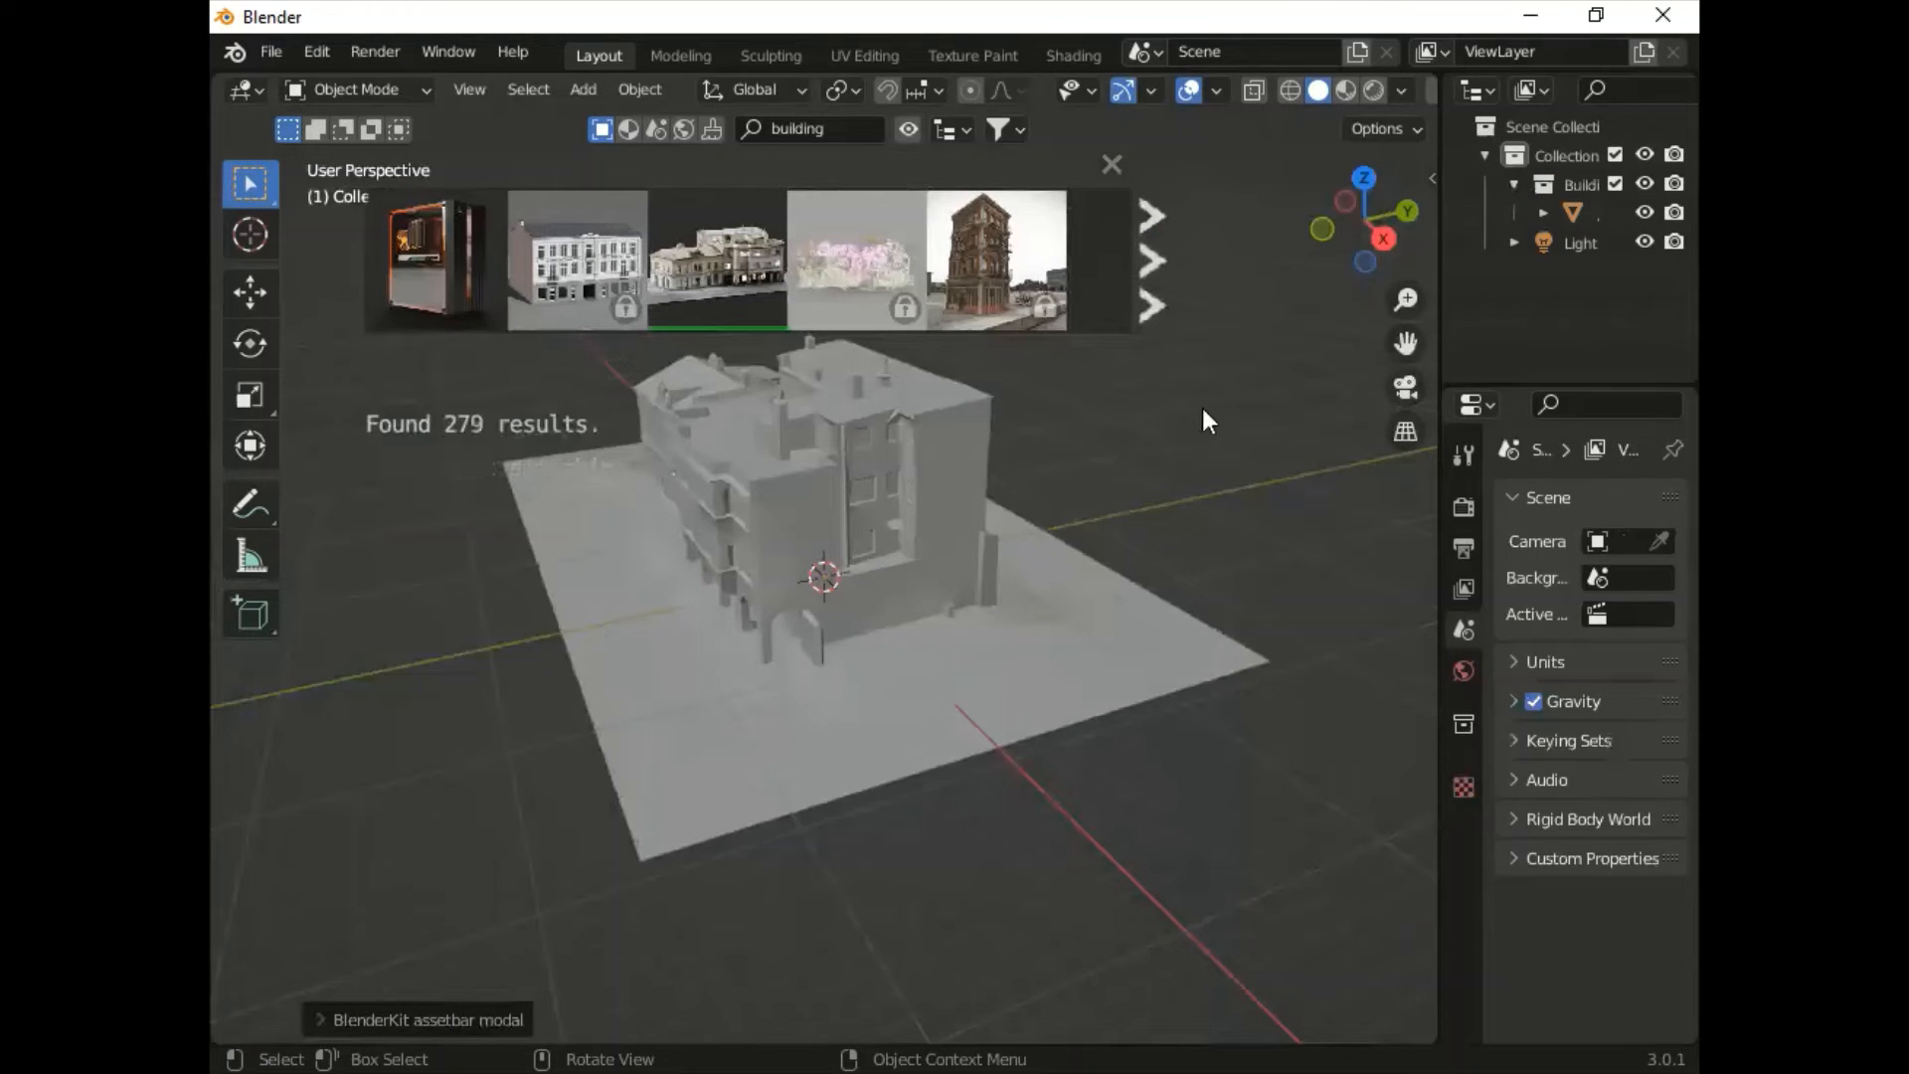
click(1114, 165)
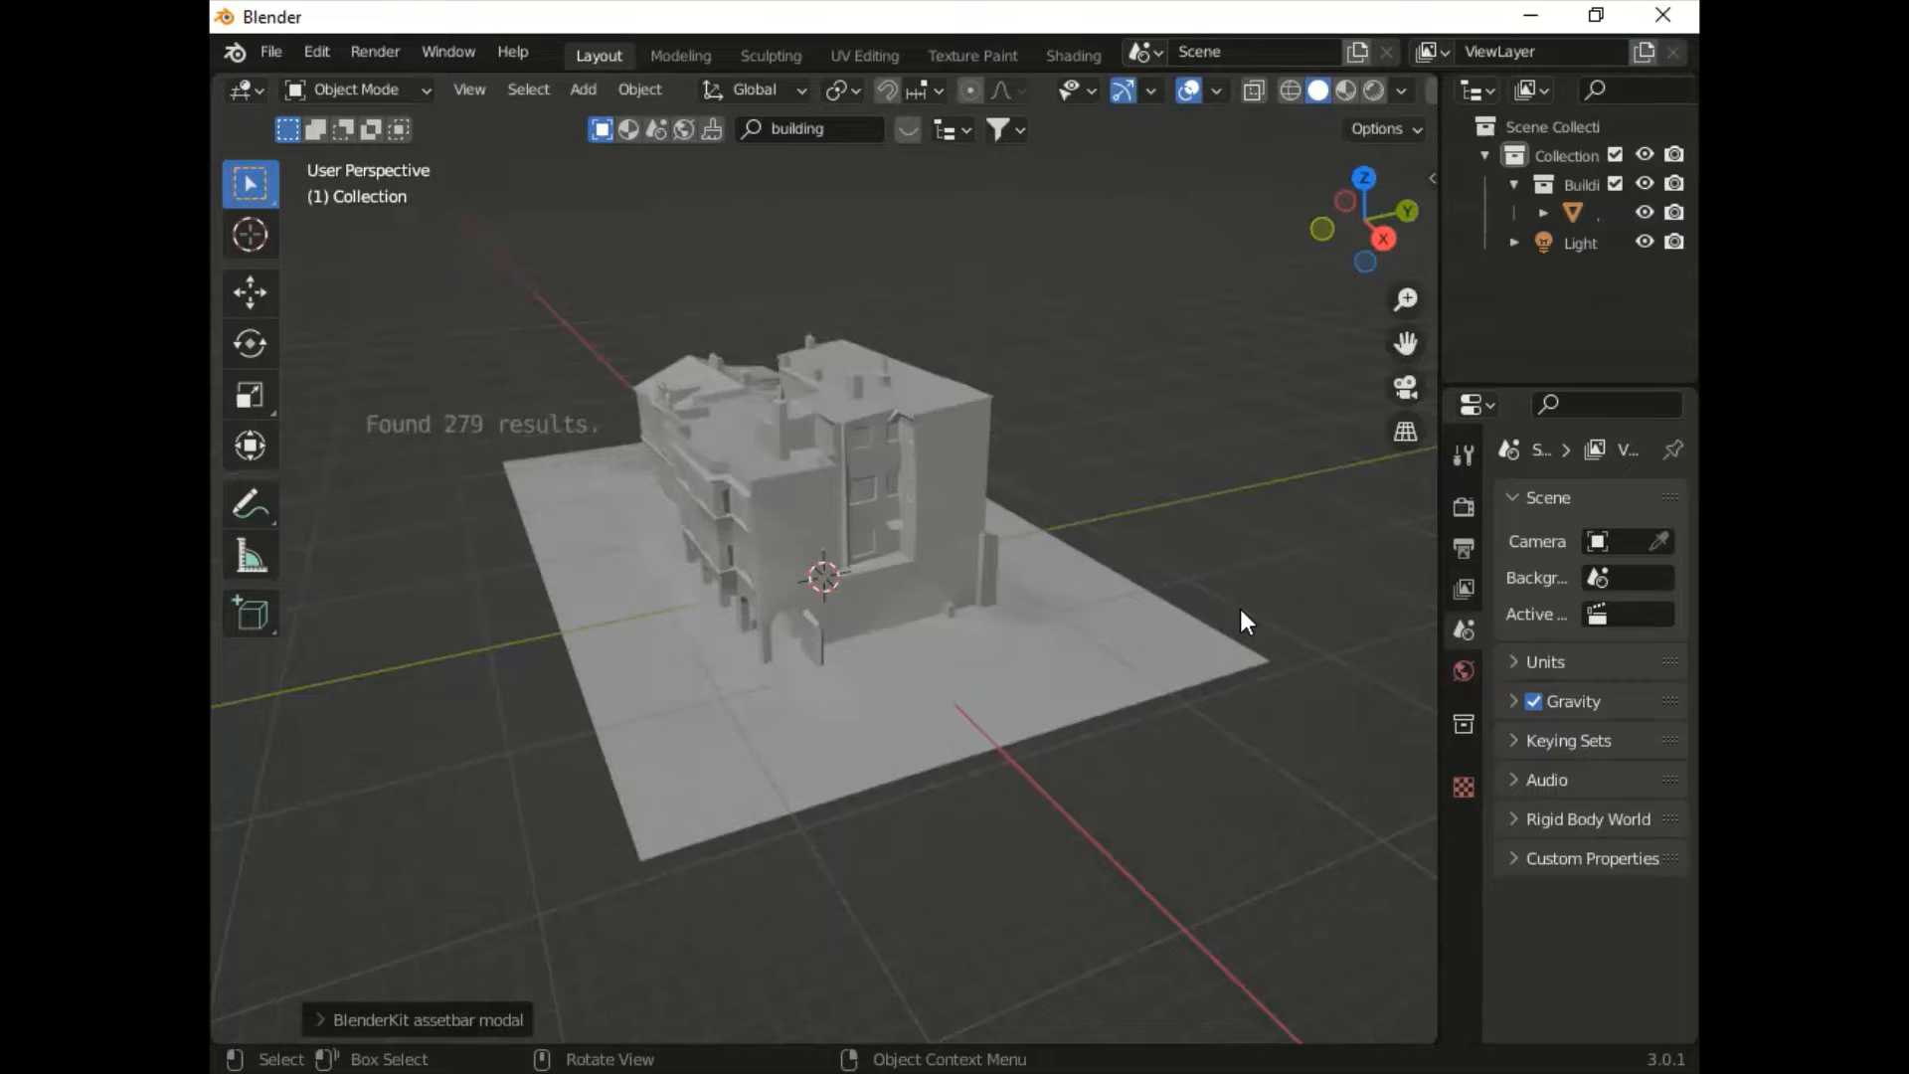
Step: Set the scene's render engine to Cycles
click(1461, 507)
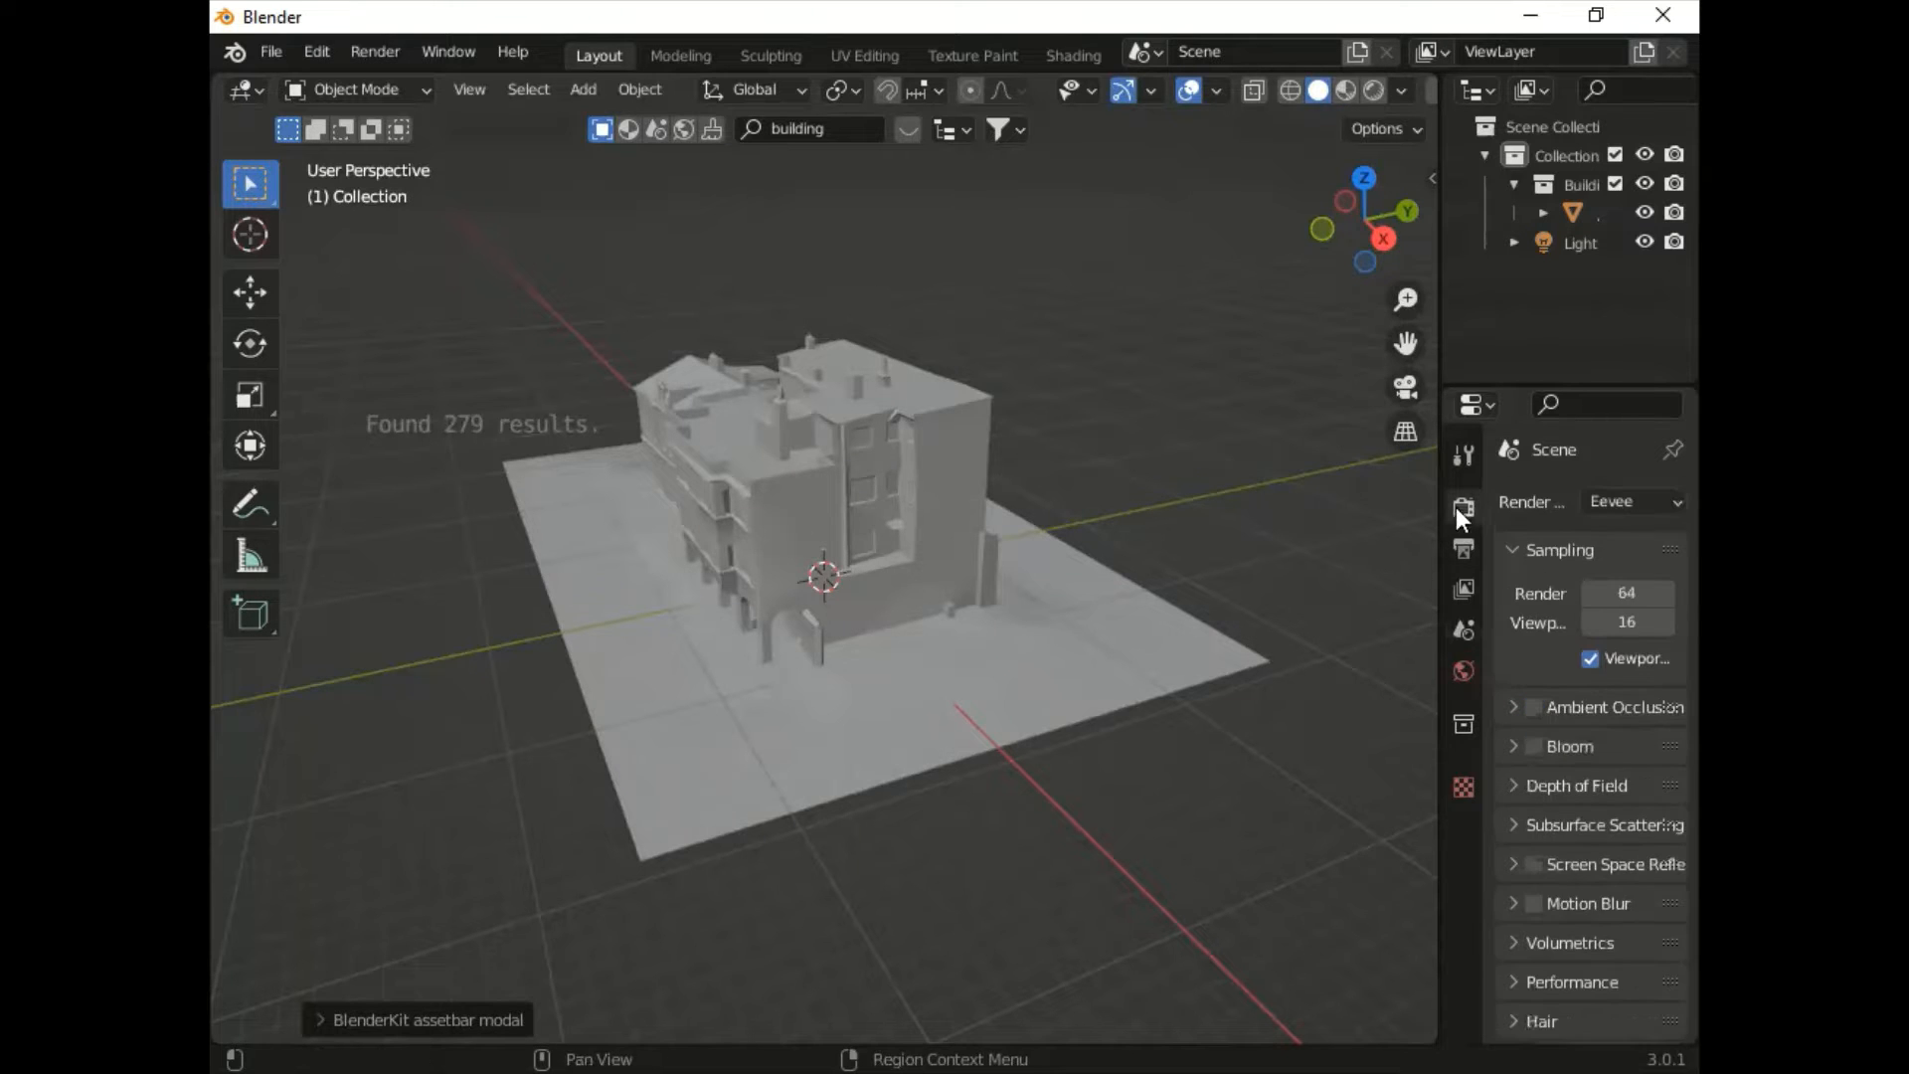
click(1606, 498)
click(1577, 600)
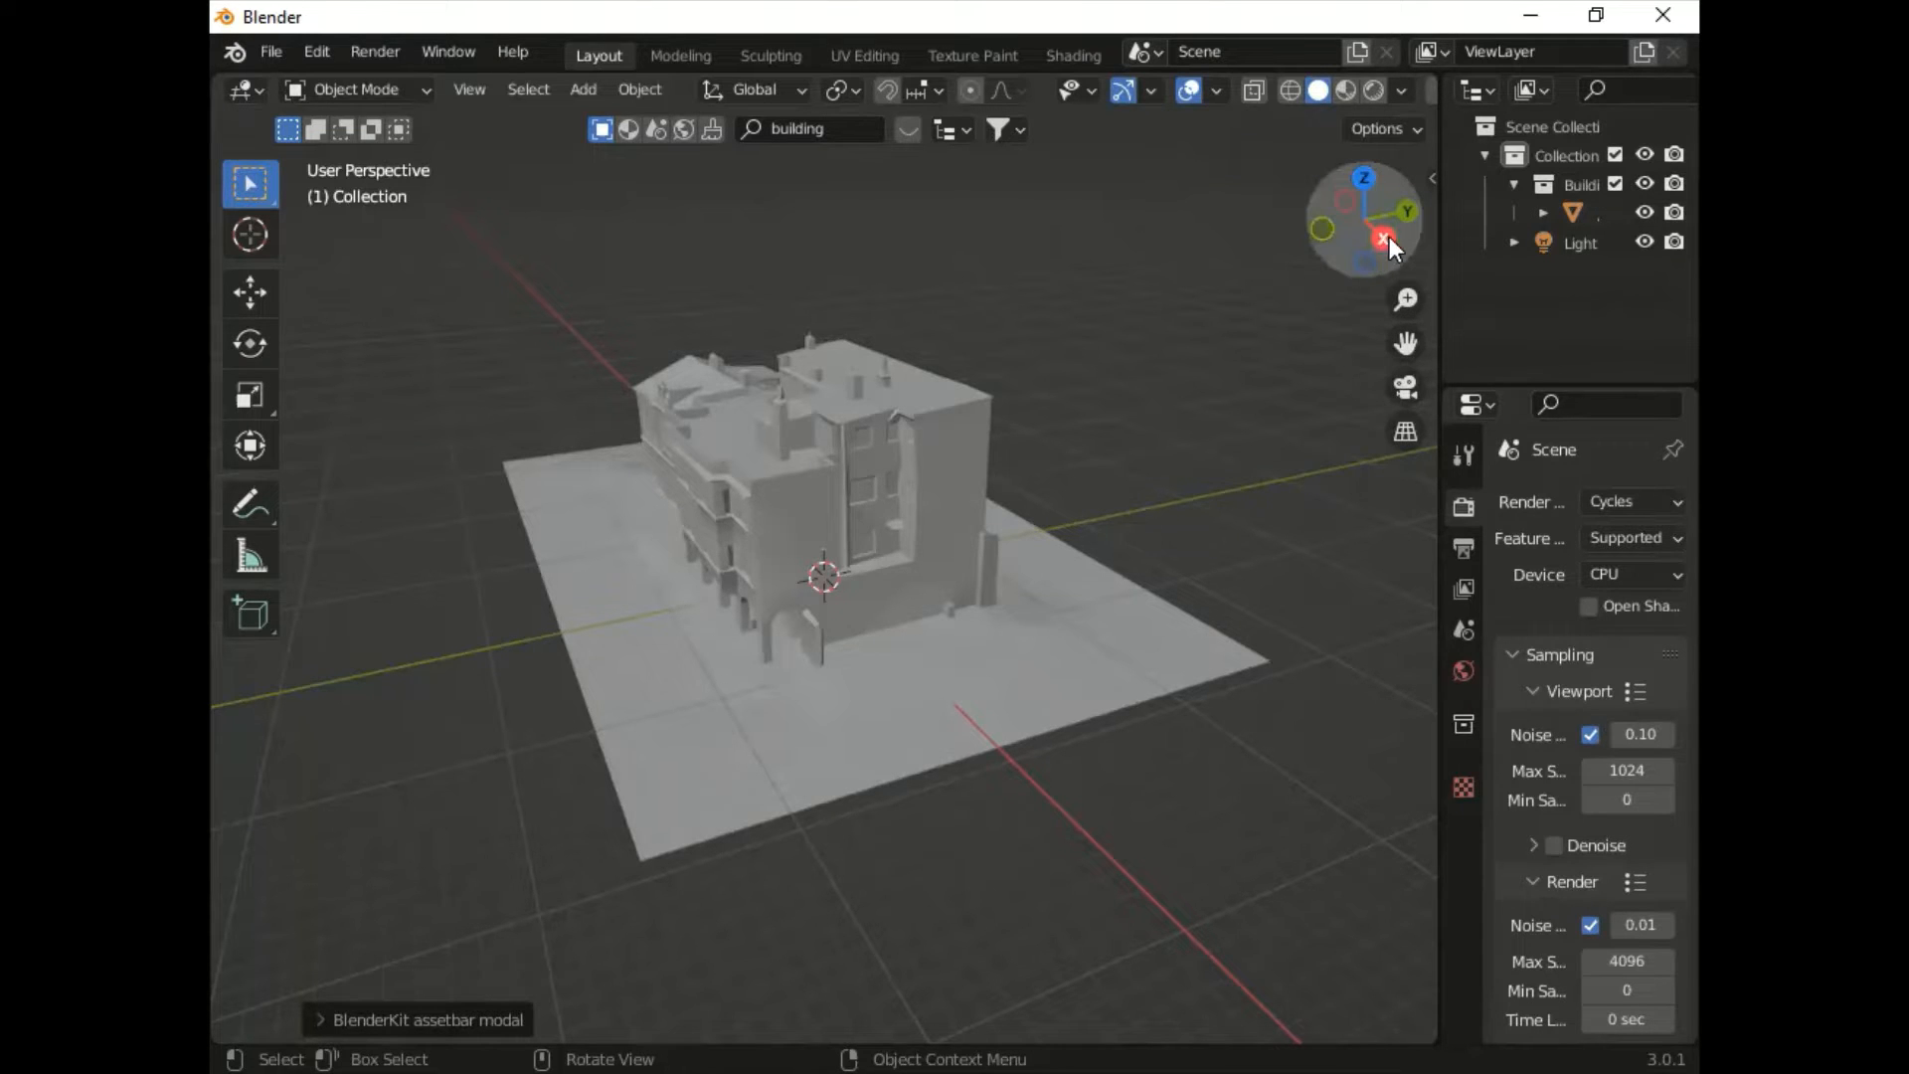
Step: Preview the other side of the buildings in rendered viewport shading, ending in solid shading
drag(1388, 236, 1163, 273)
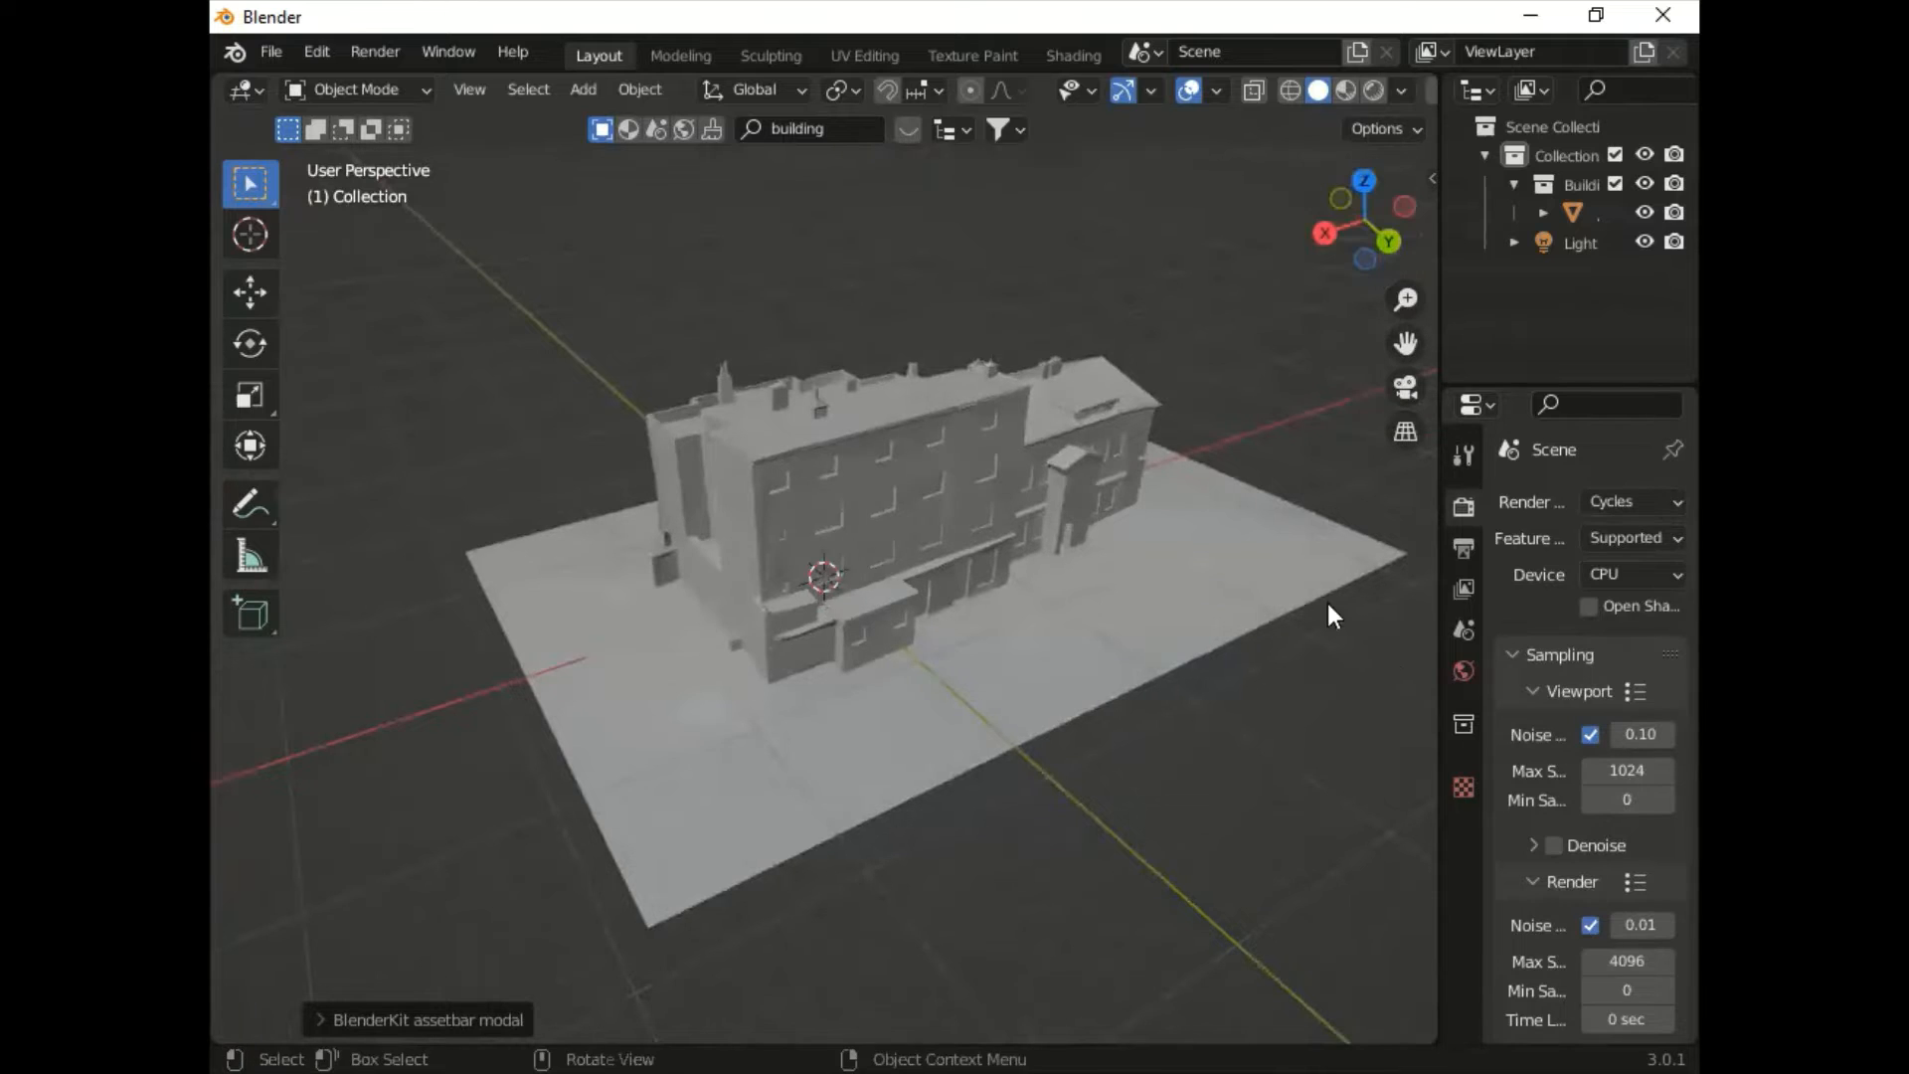
click(1374, 90)
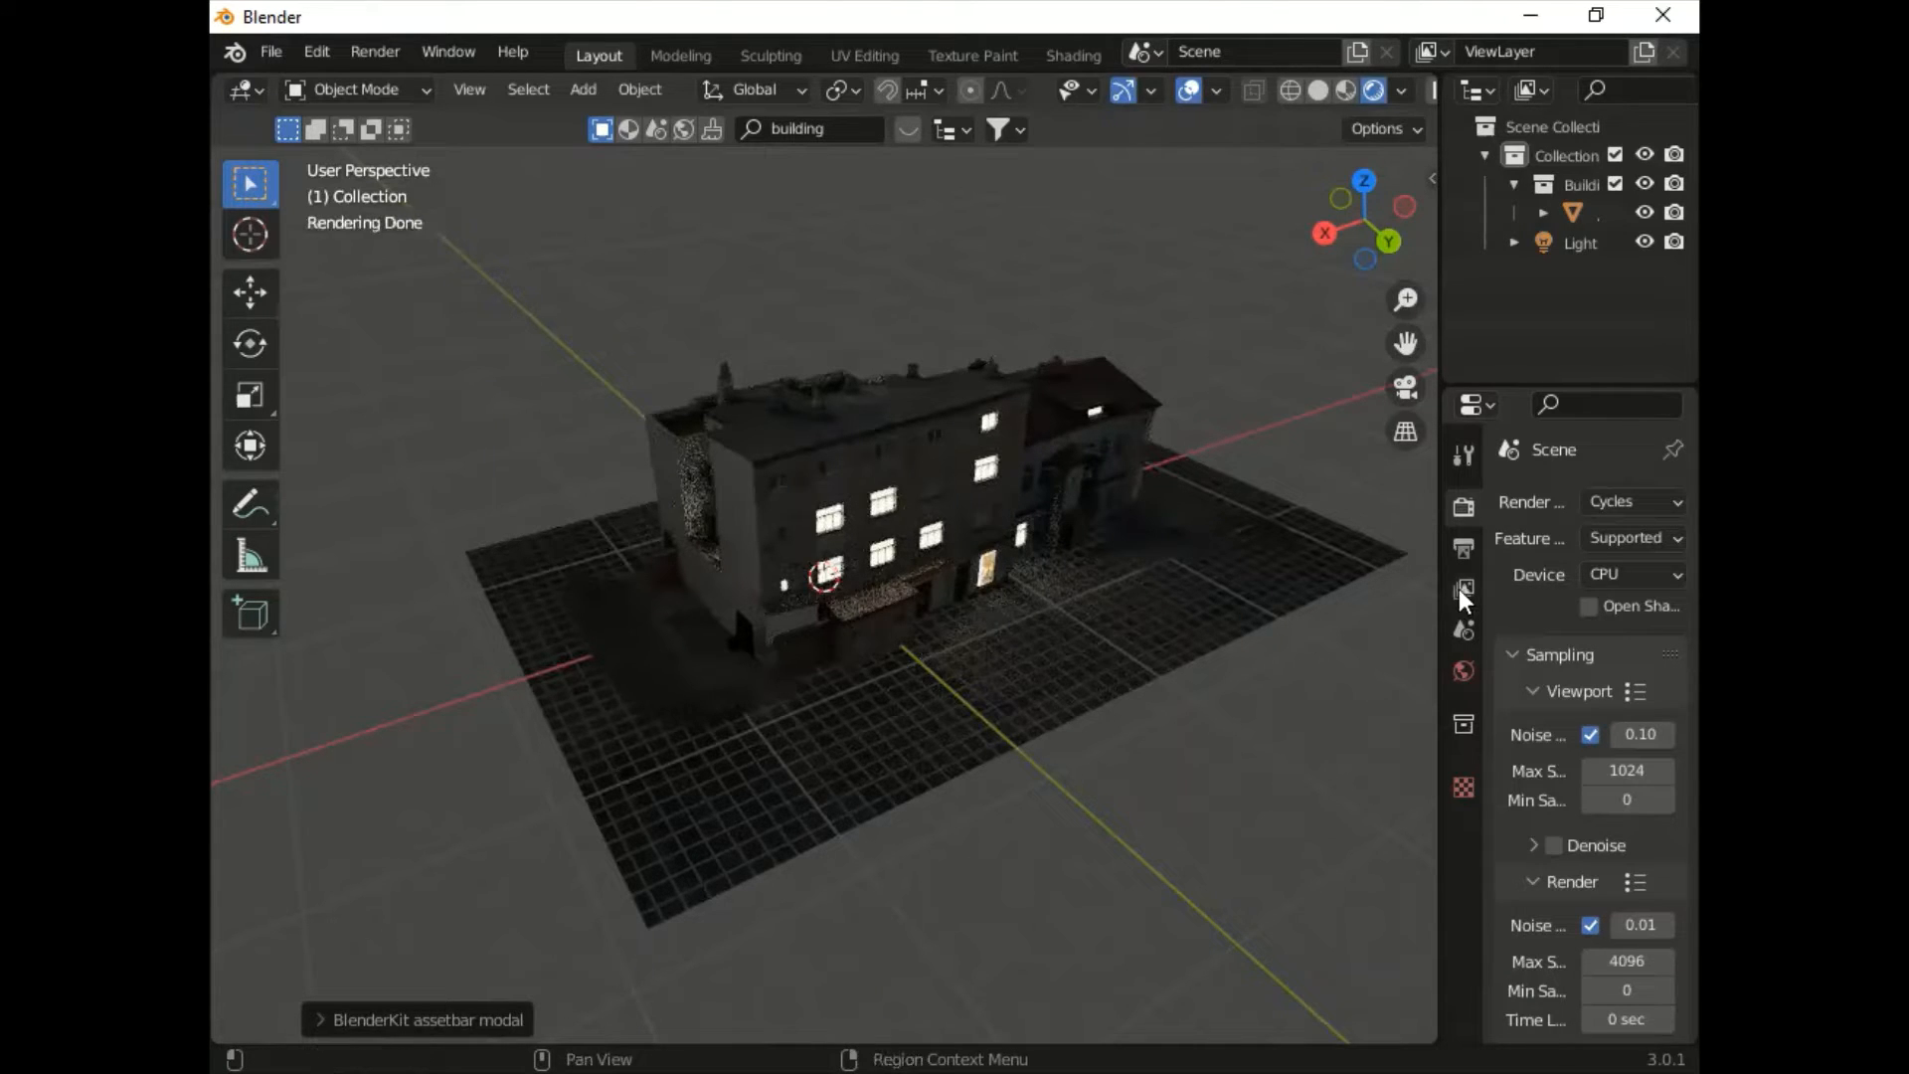
click(1317, 90)
Step: In top view, move the light beyond the ground's +X edge, to about X 25 m, and place a duplicate just beyond the -Y edge
click(1367, 178)
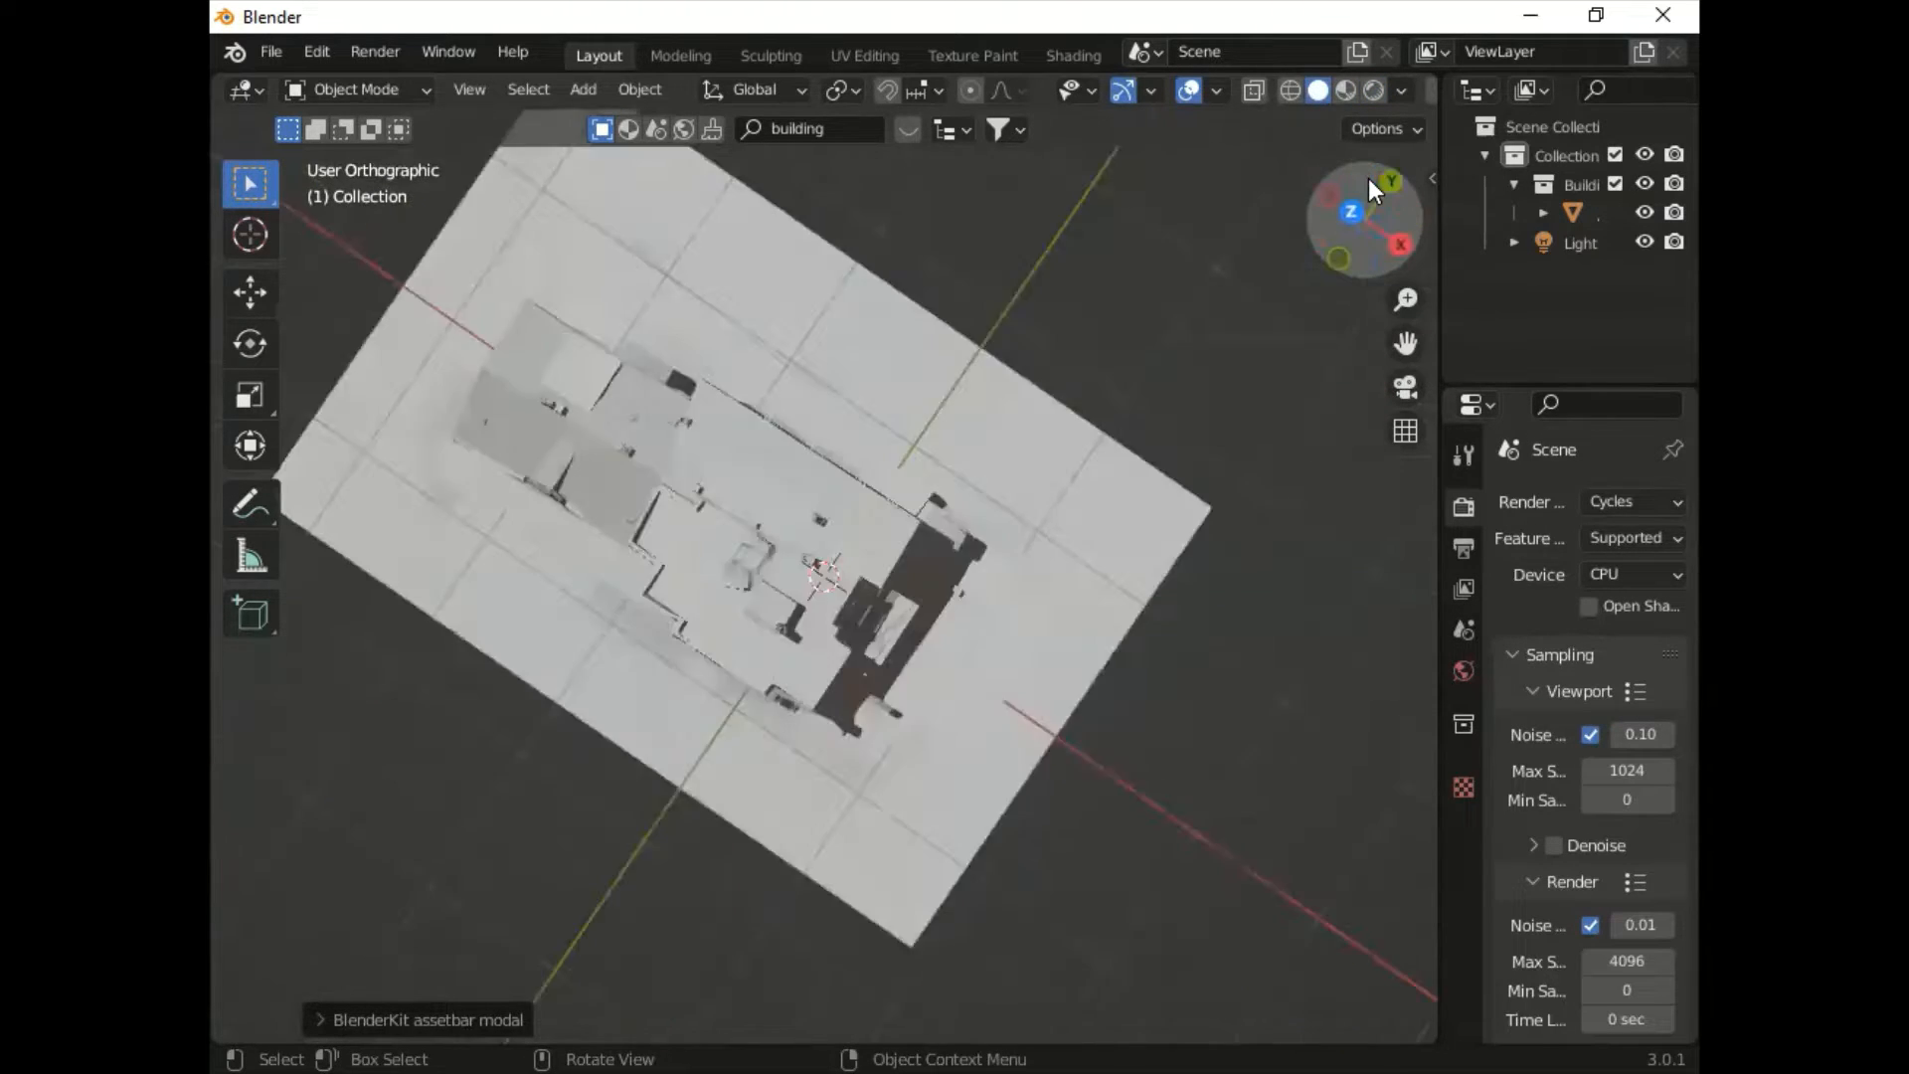
click(1569, 240)
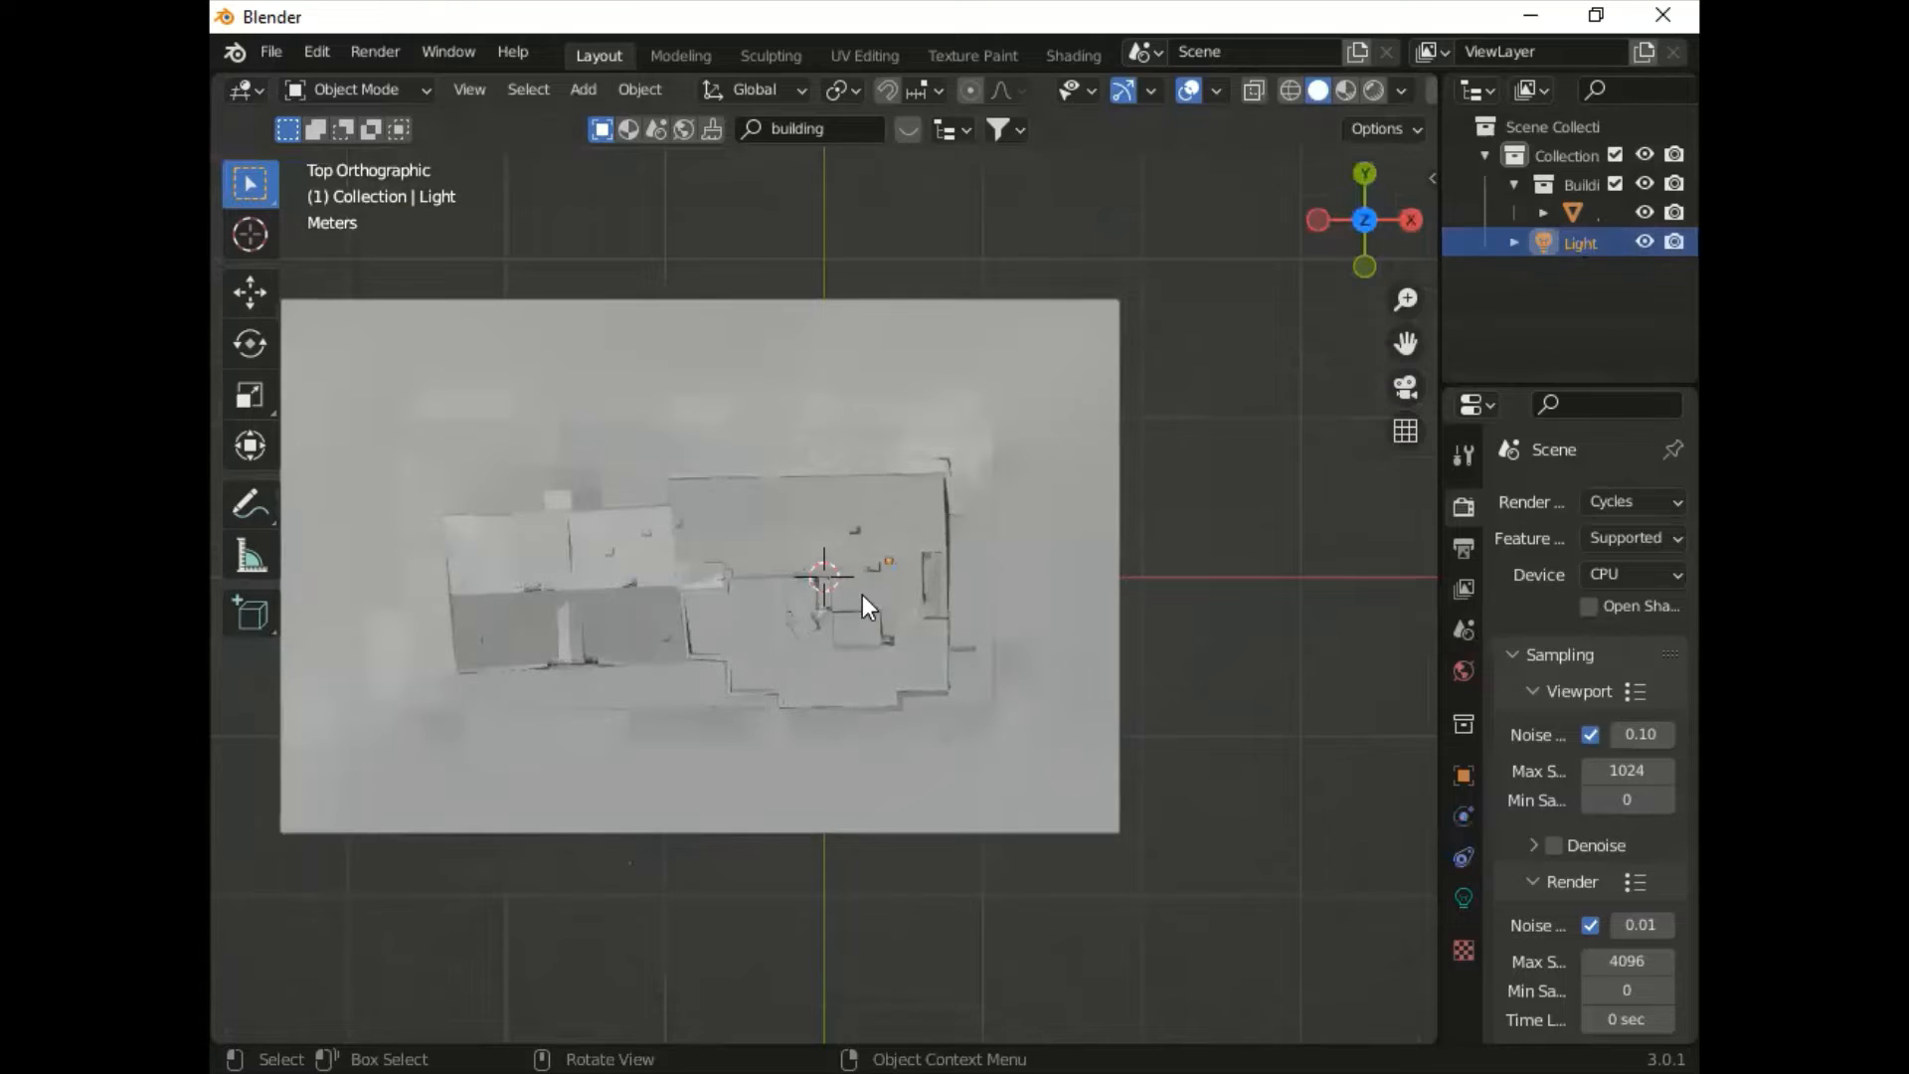
click(887, 559)
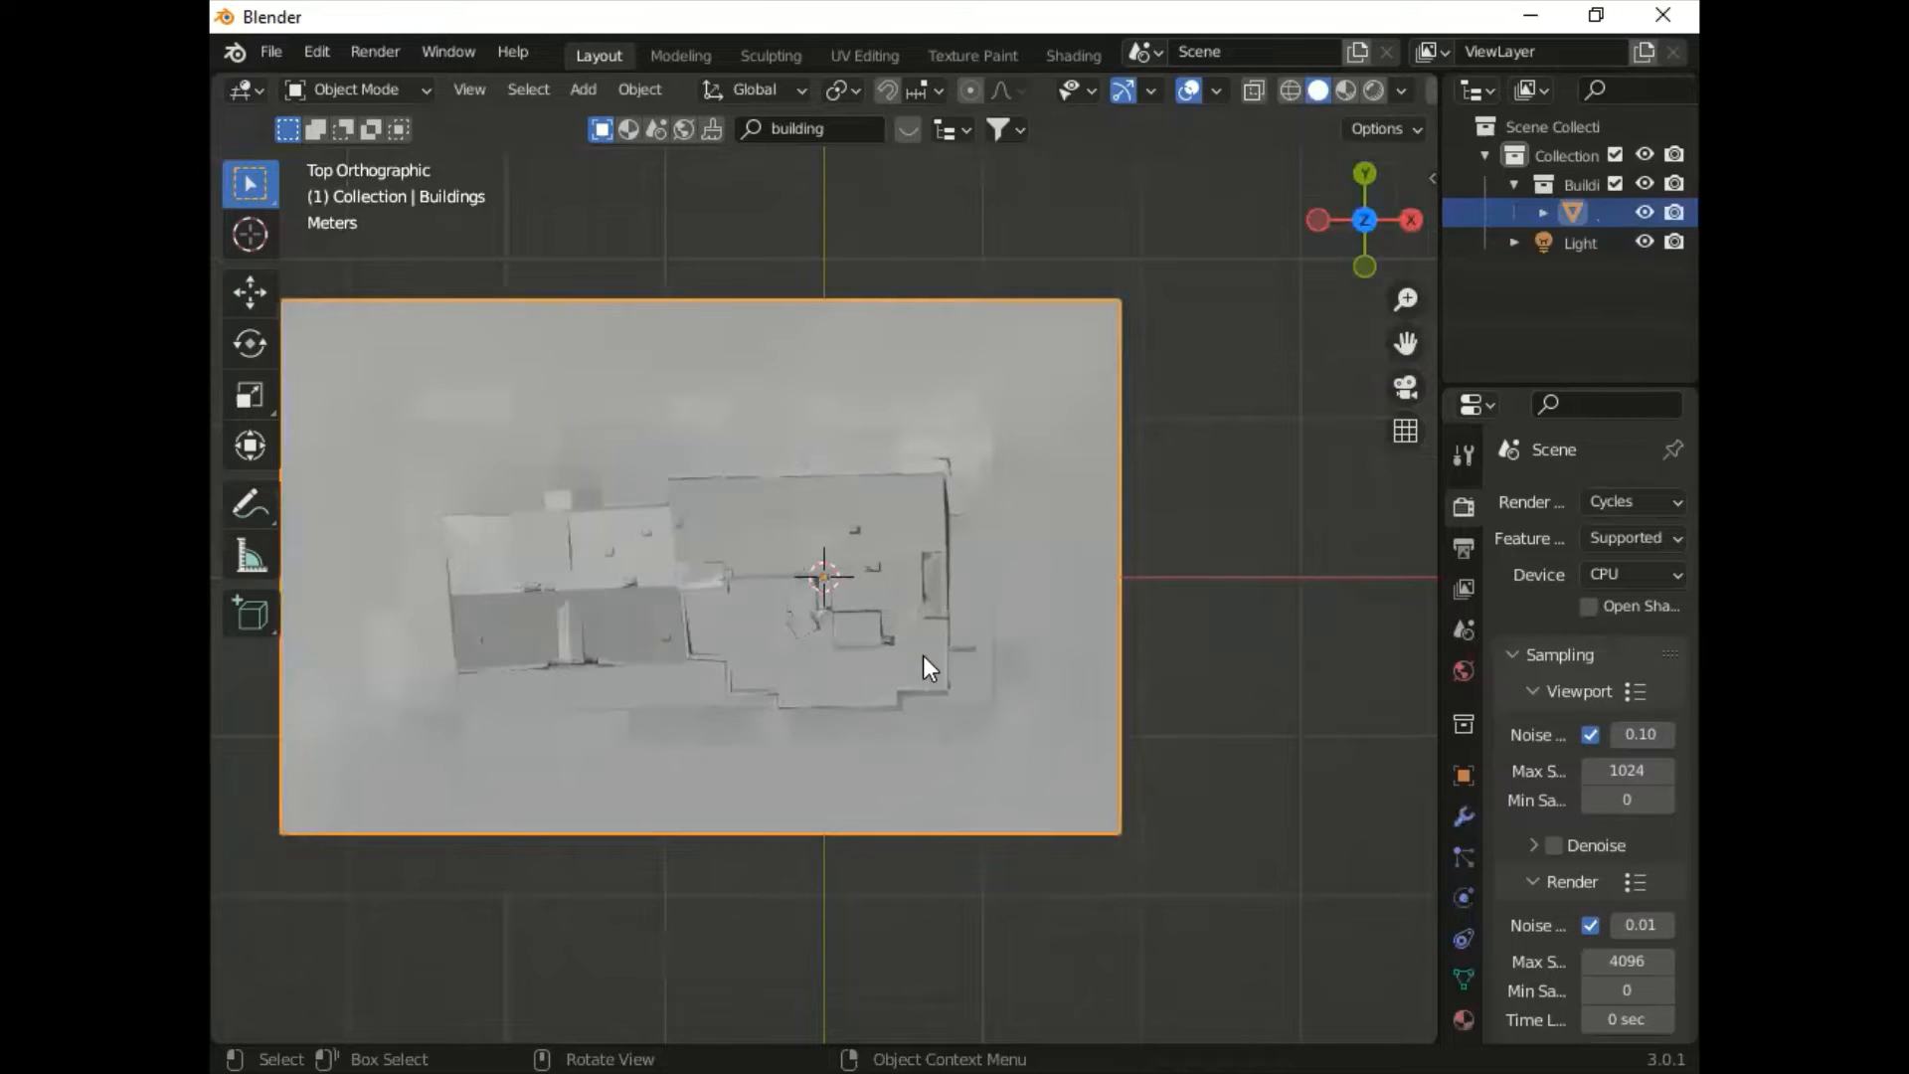
click(1553, 240)
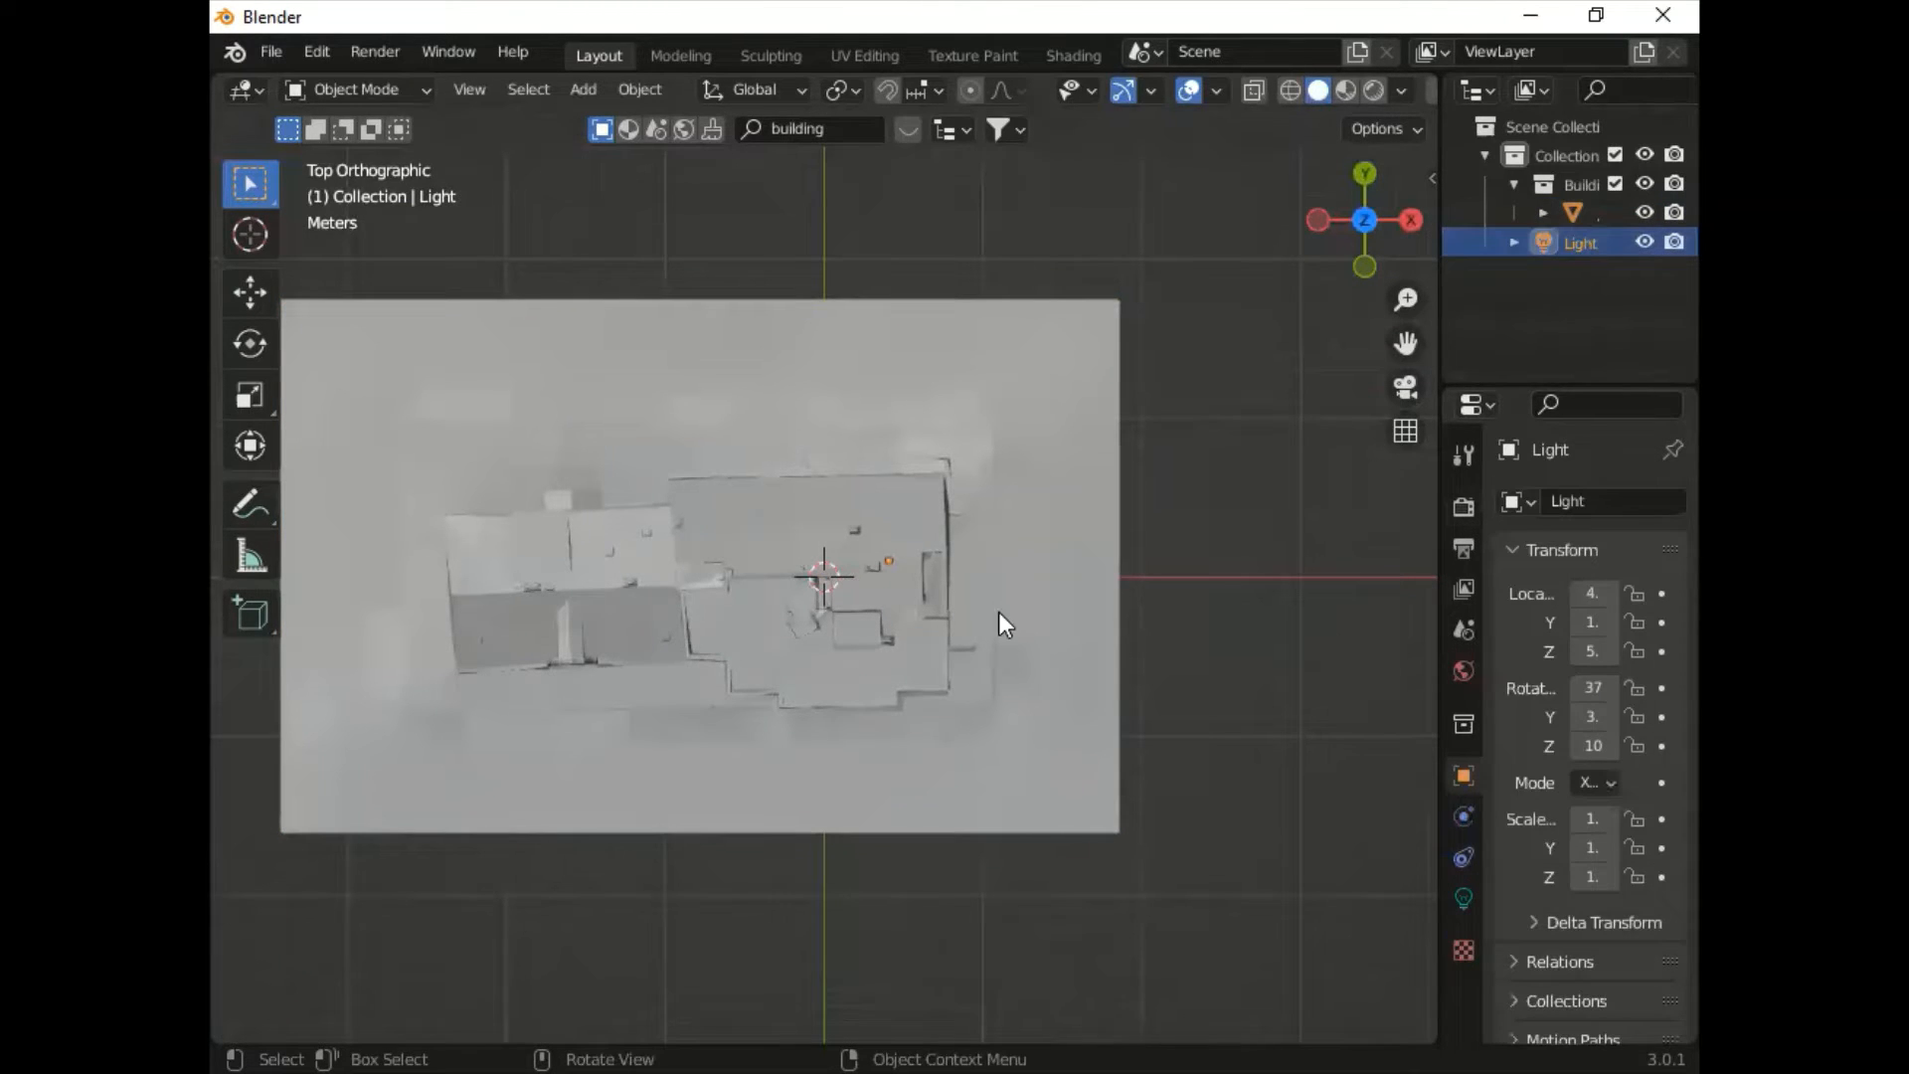
key(g)
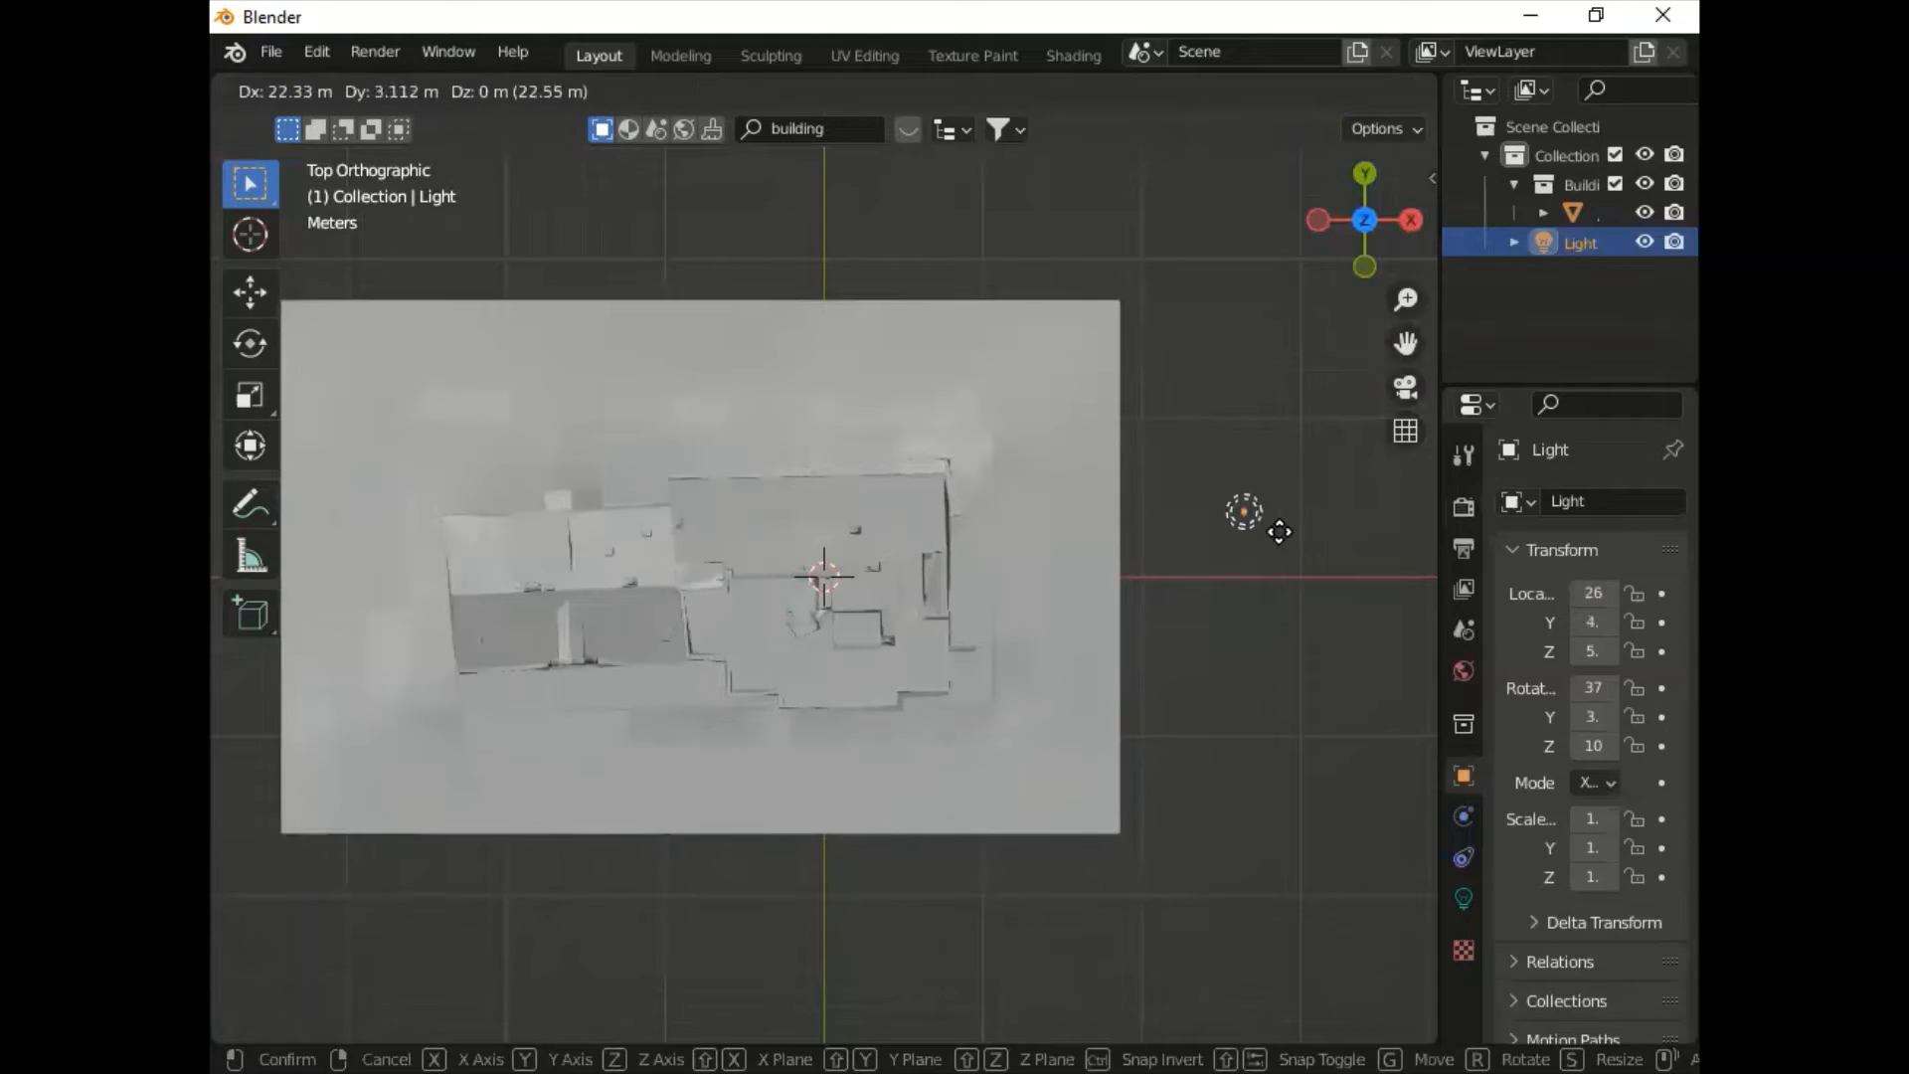
click(1279, 532)
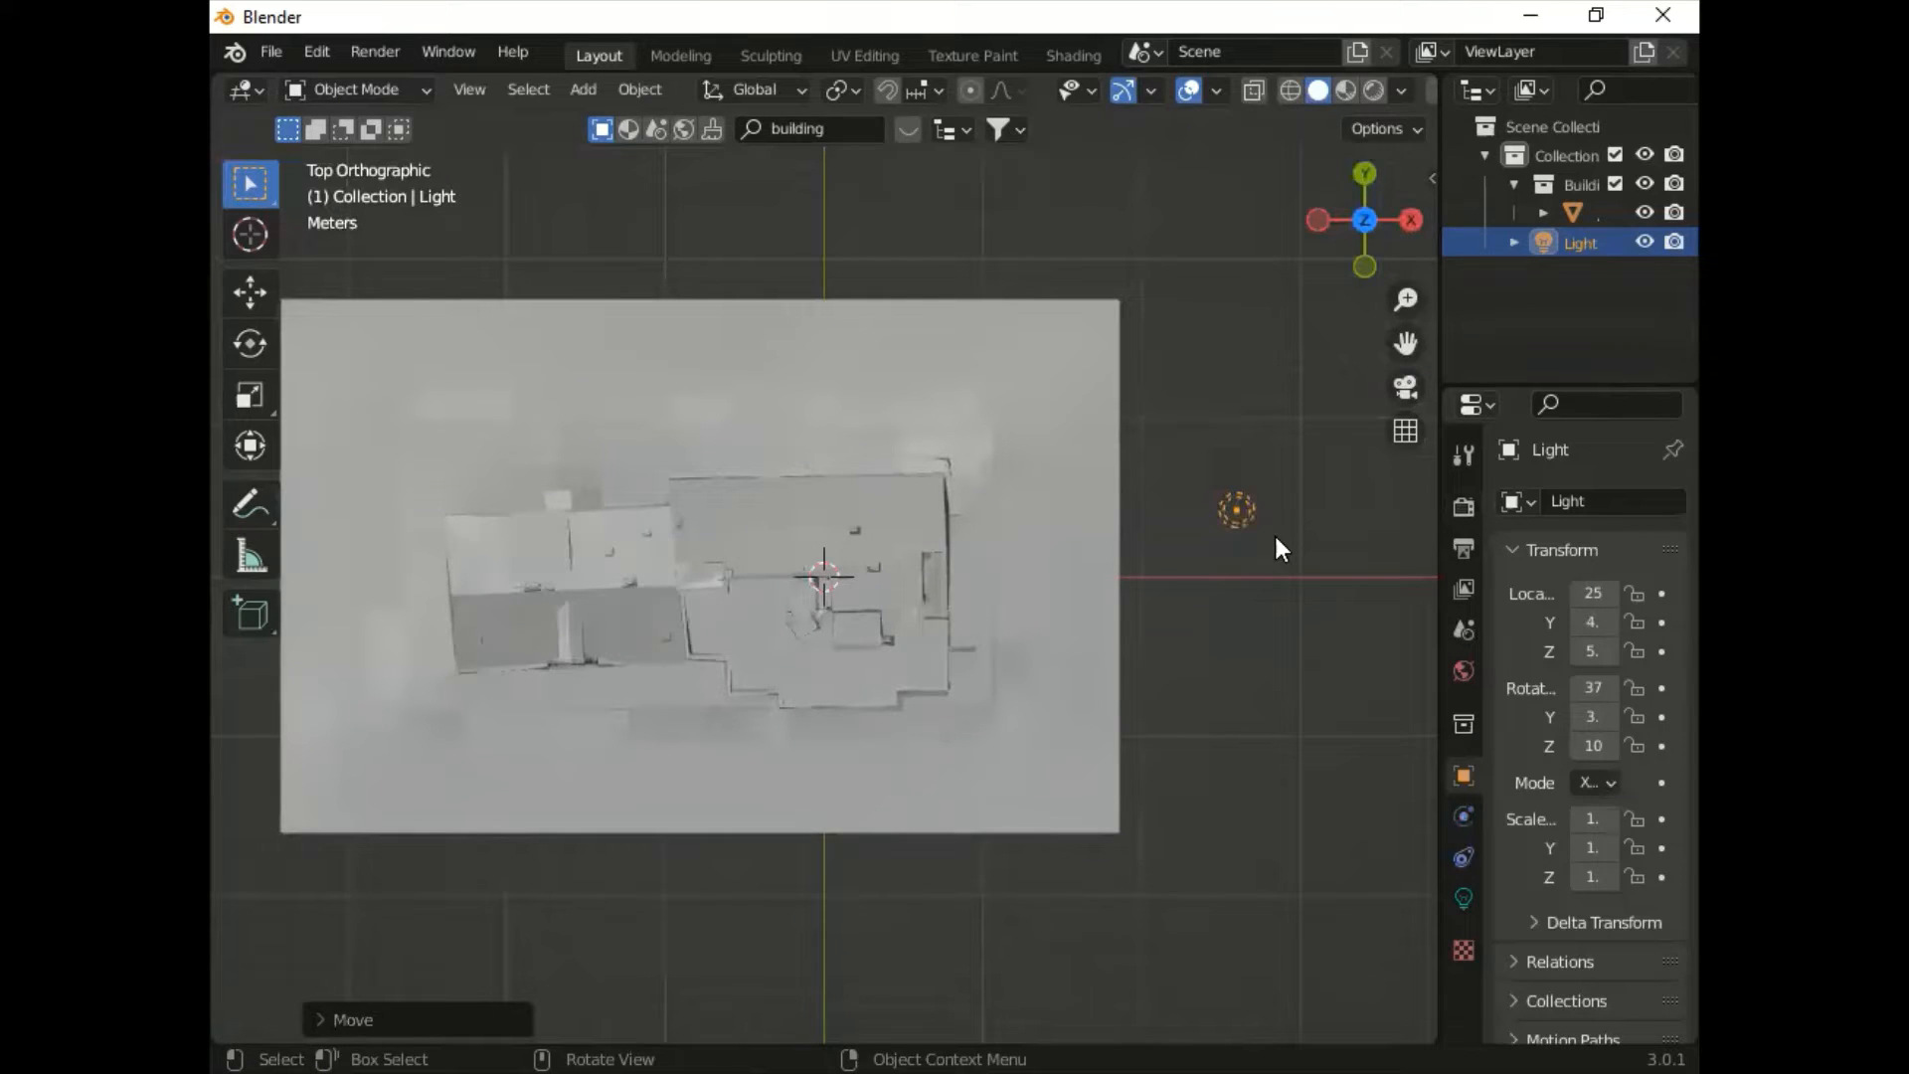
key(shift+d)
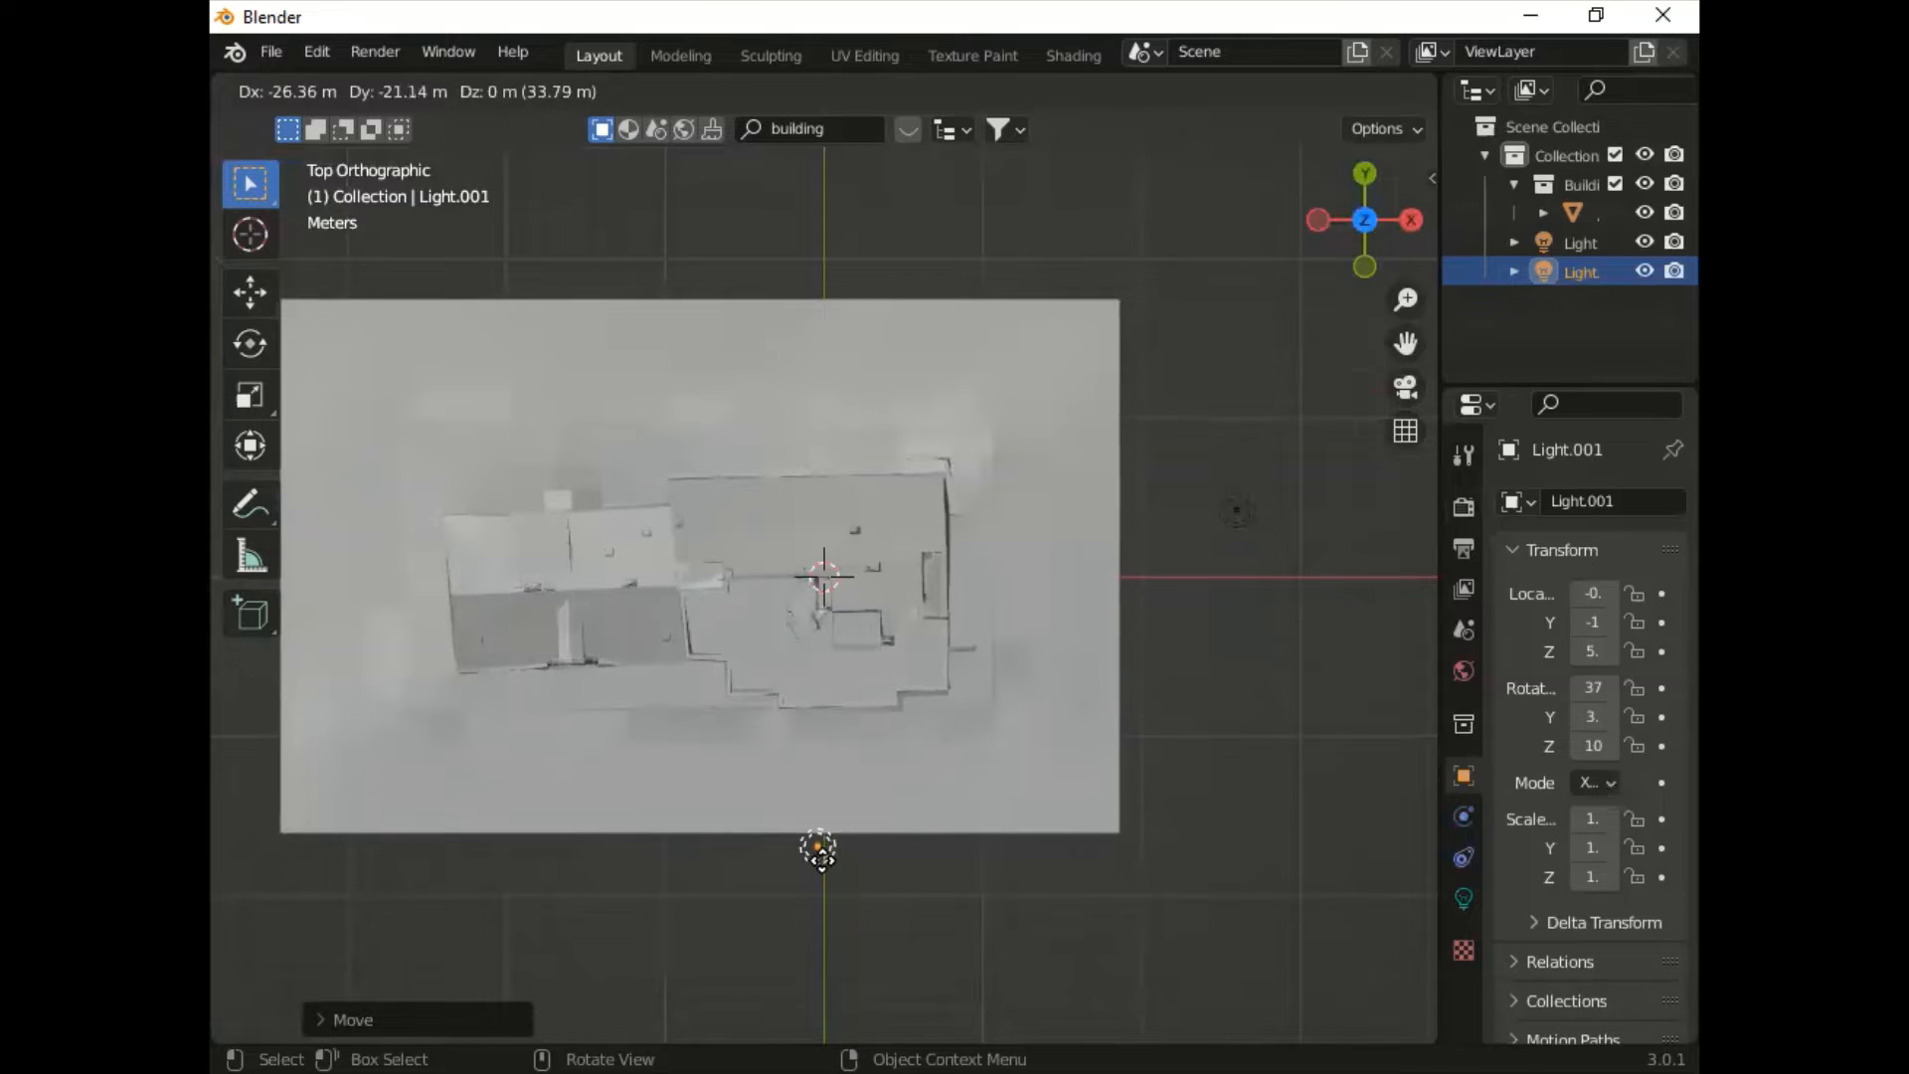
click(844, 881)
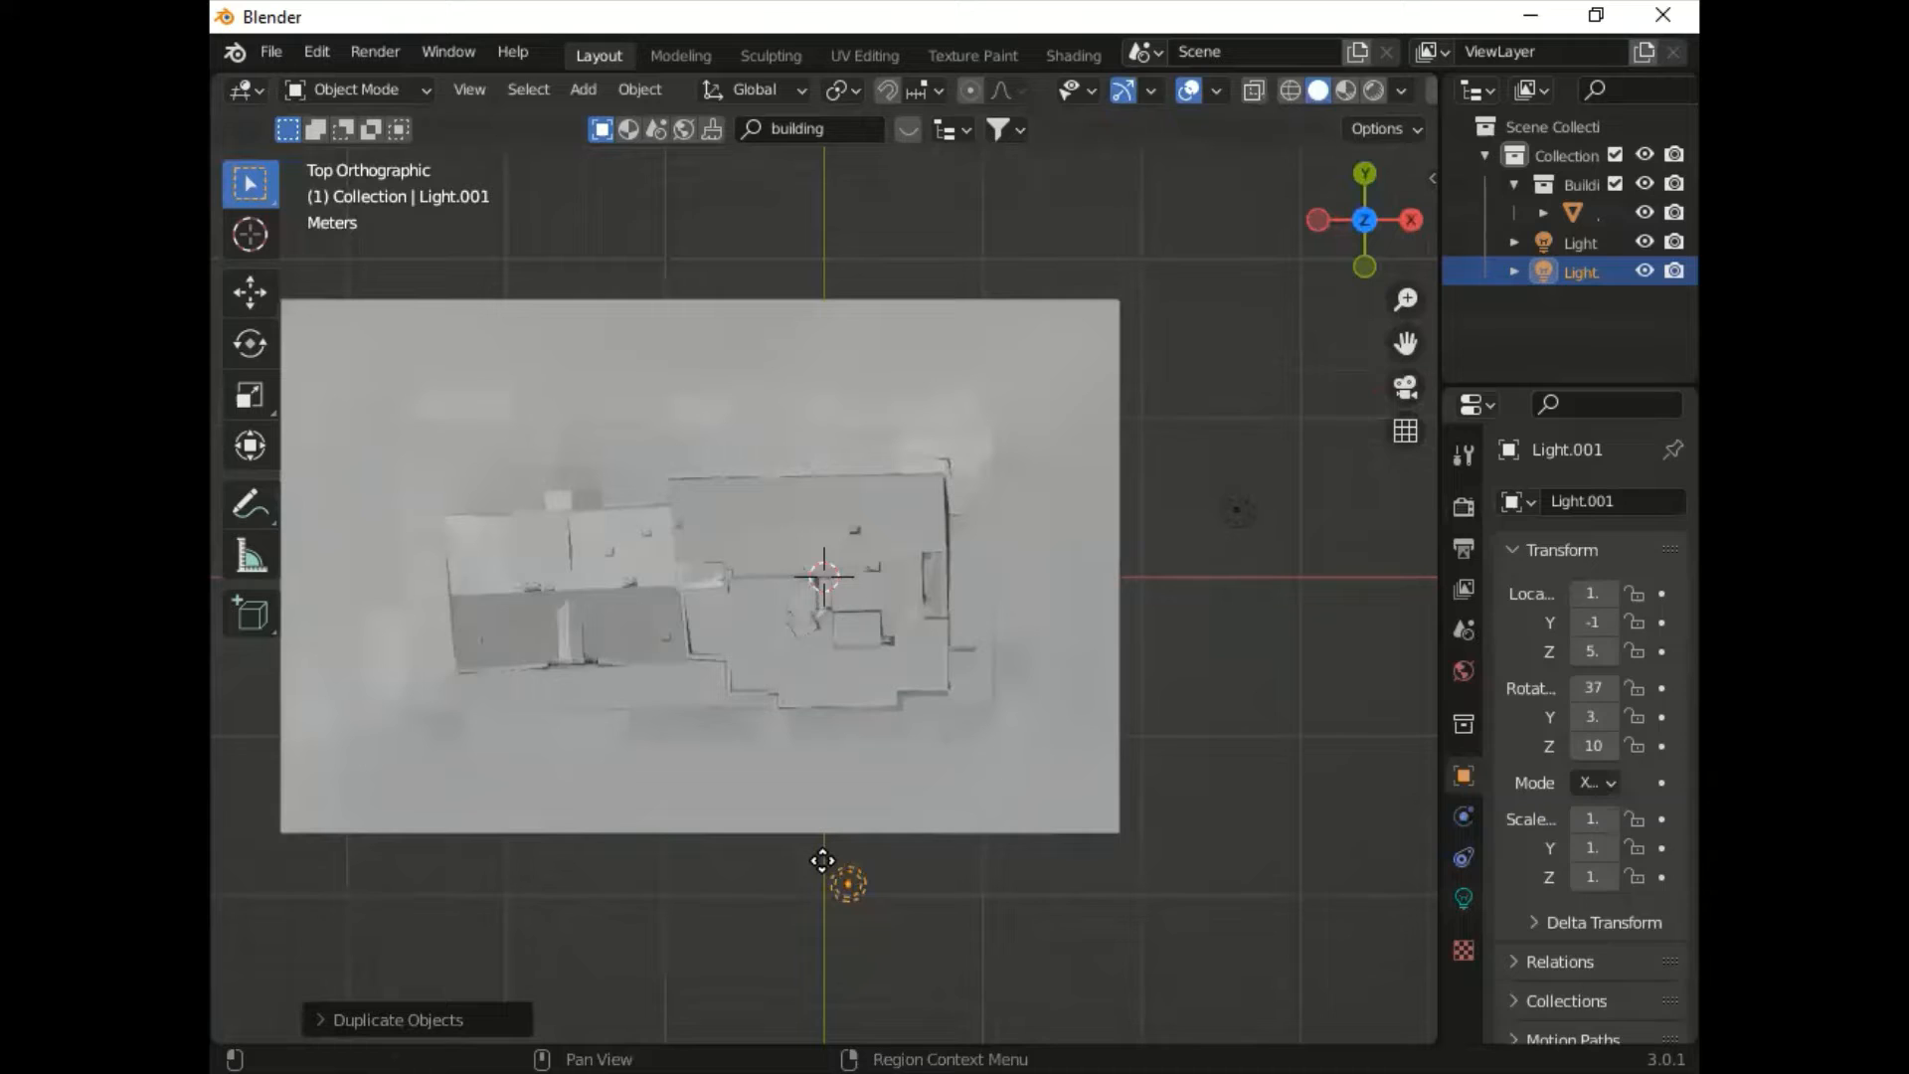
Step: Make the duplicated light a Sun with a pale warm colour (hue 0.081, saturation 0.318) and a strength of 30
click(1462, 898)
click(1590, 672)
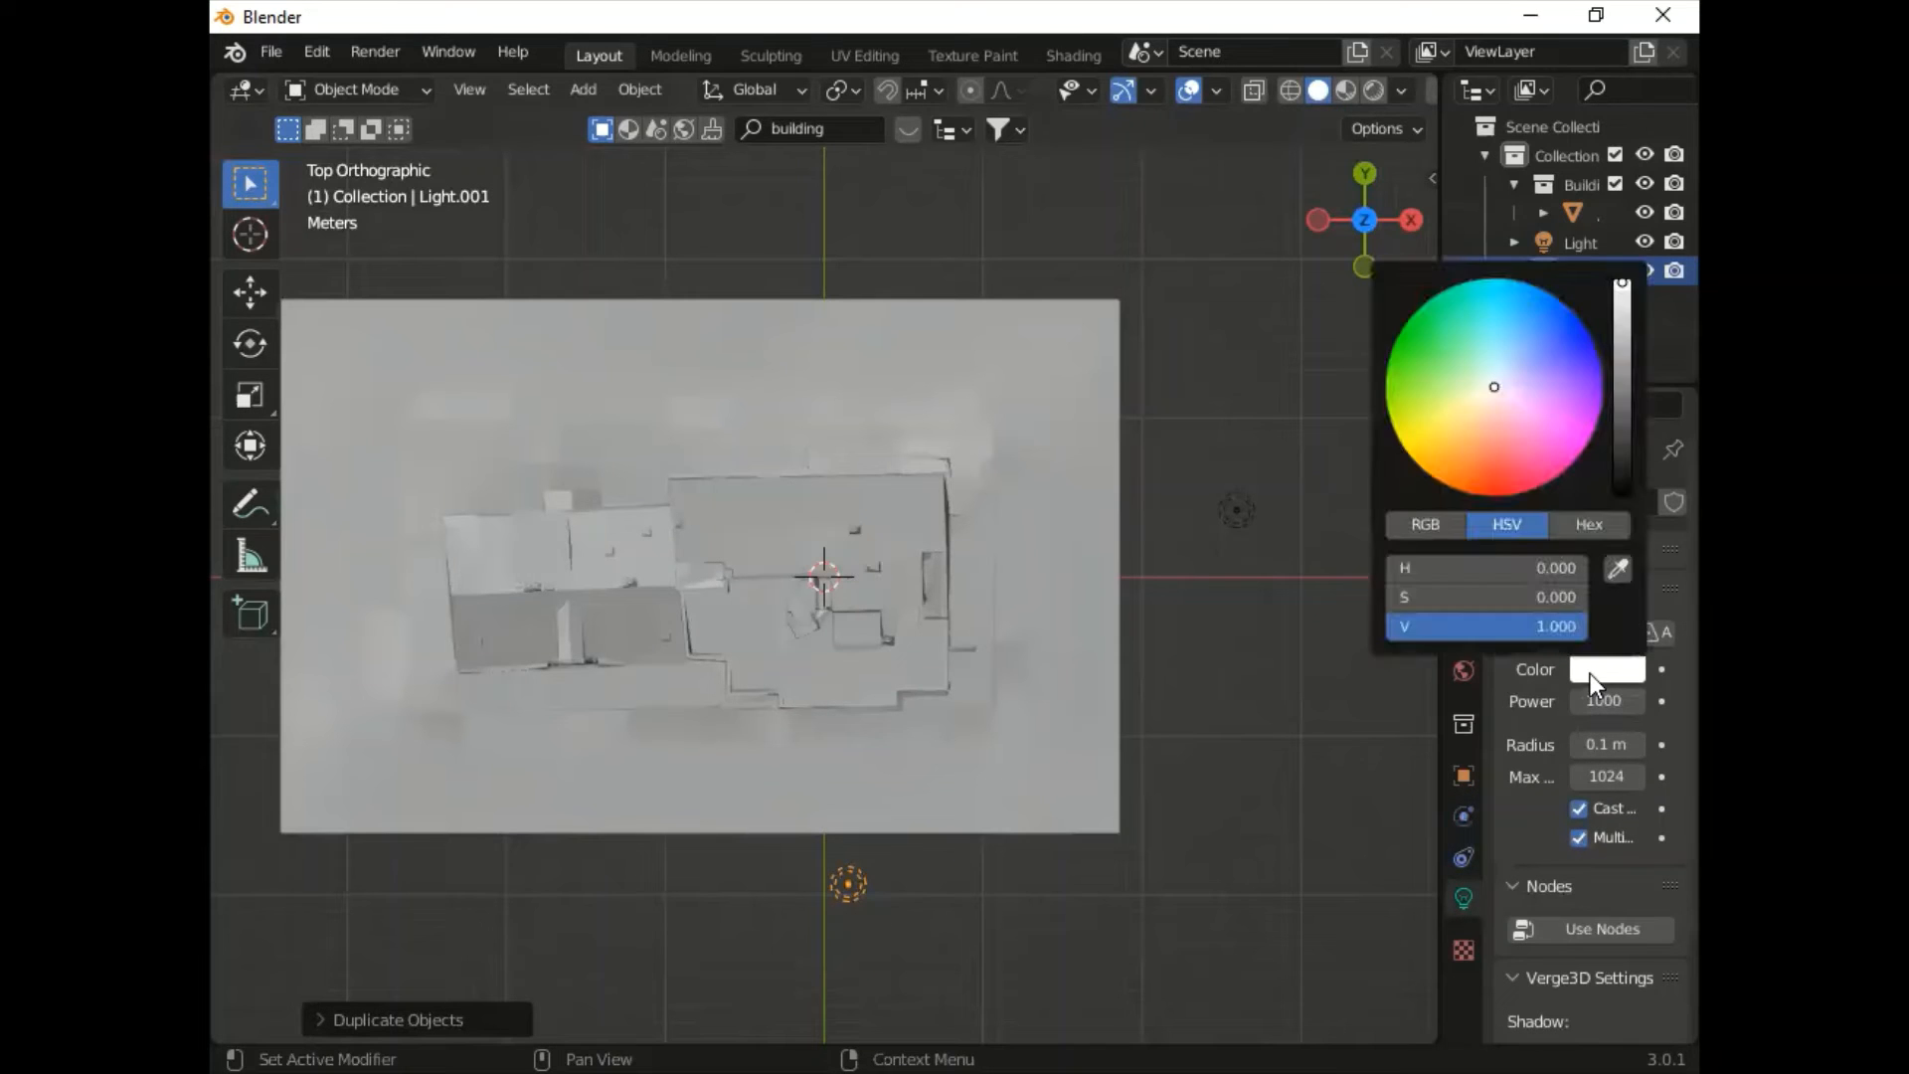
click(1556, 631)
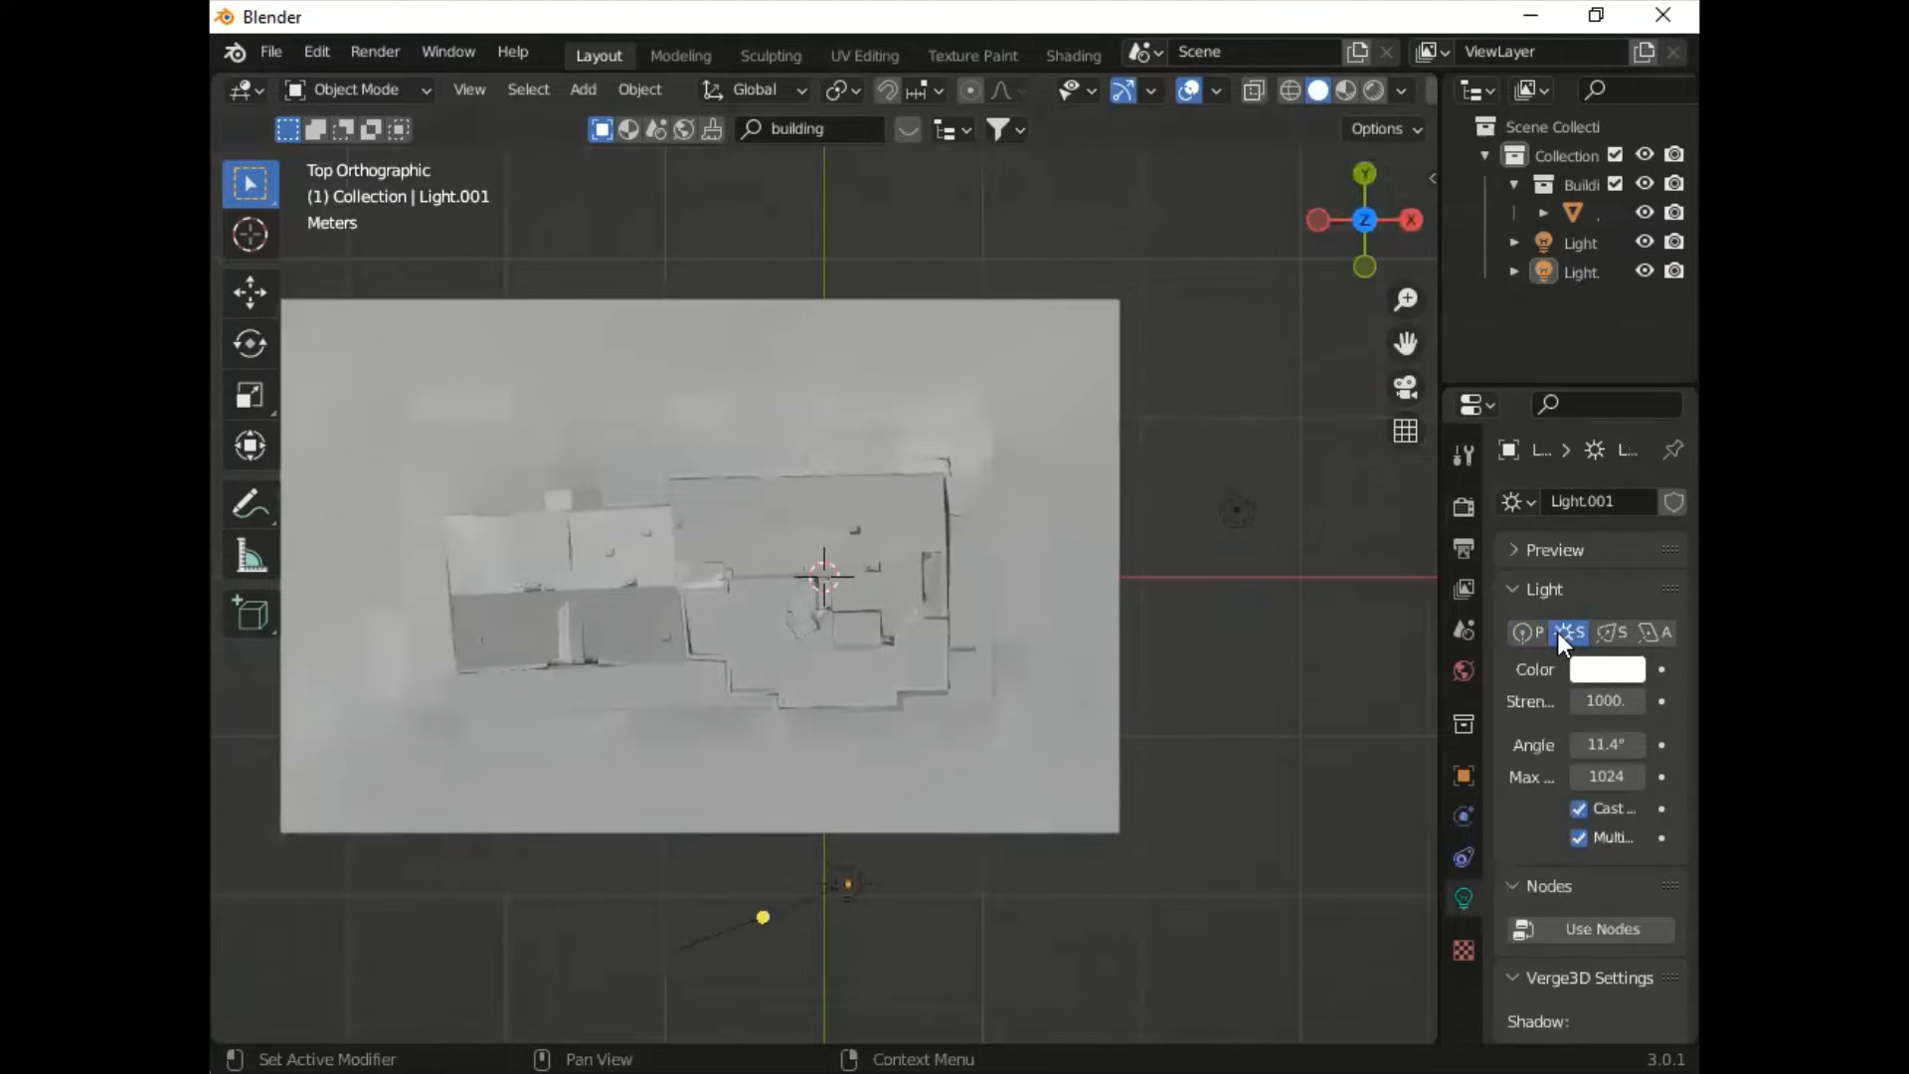
click(1606, 672)
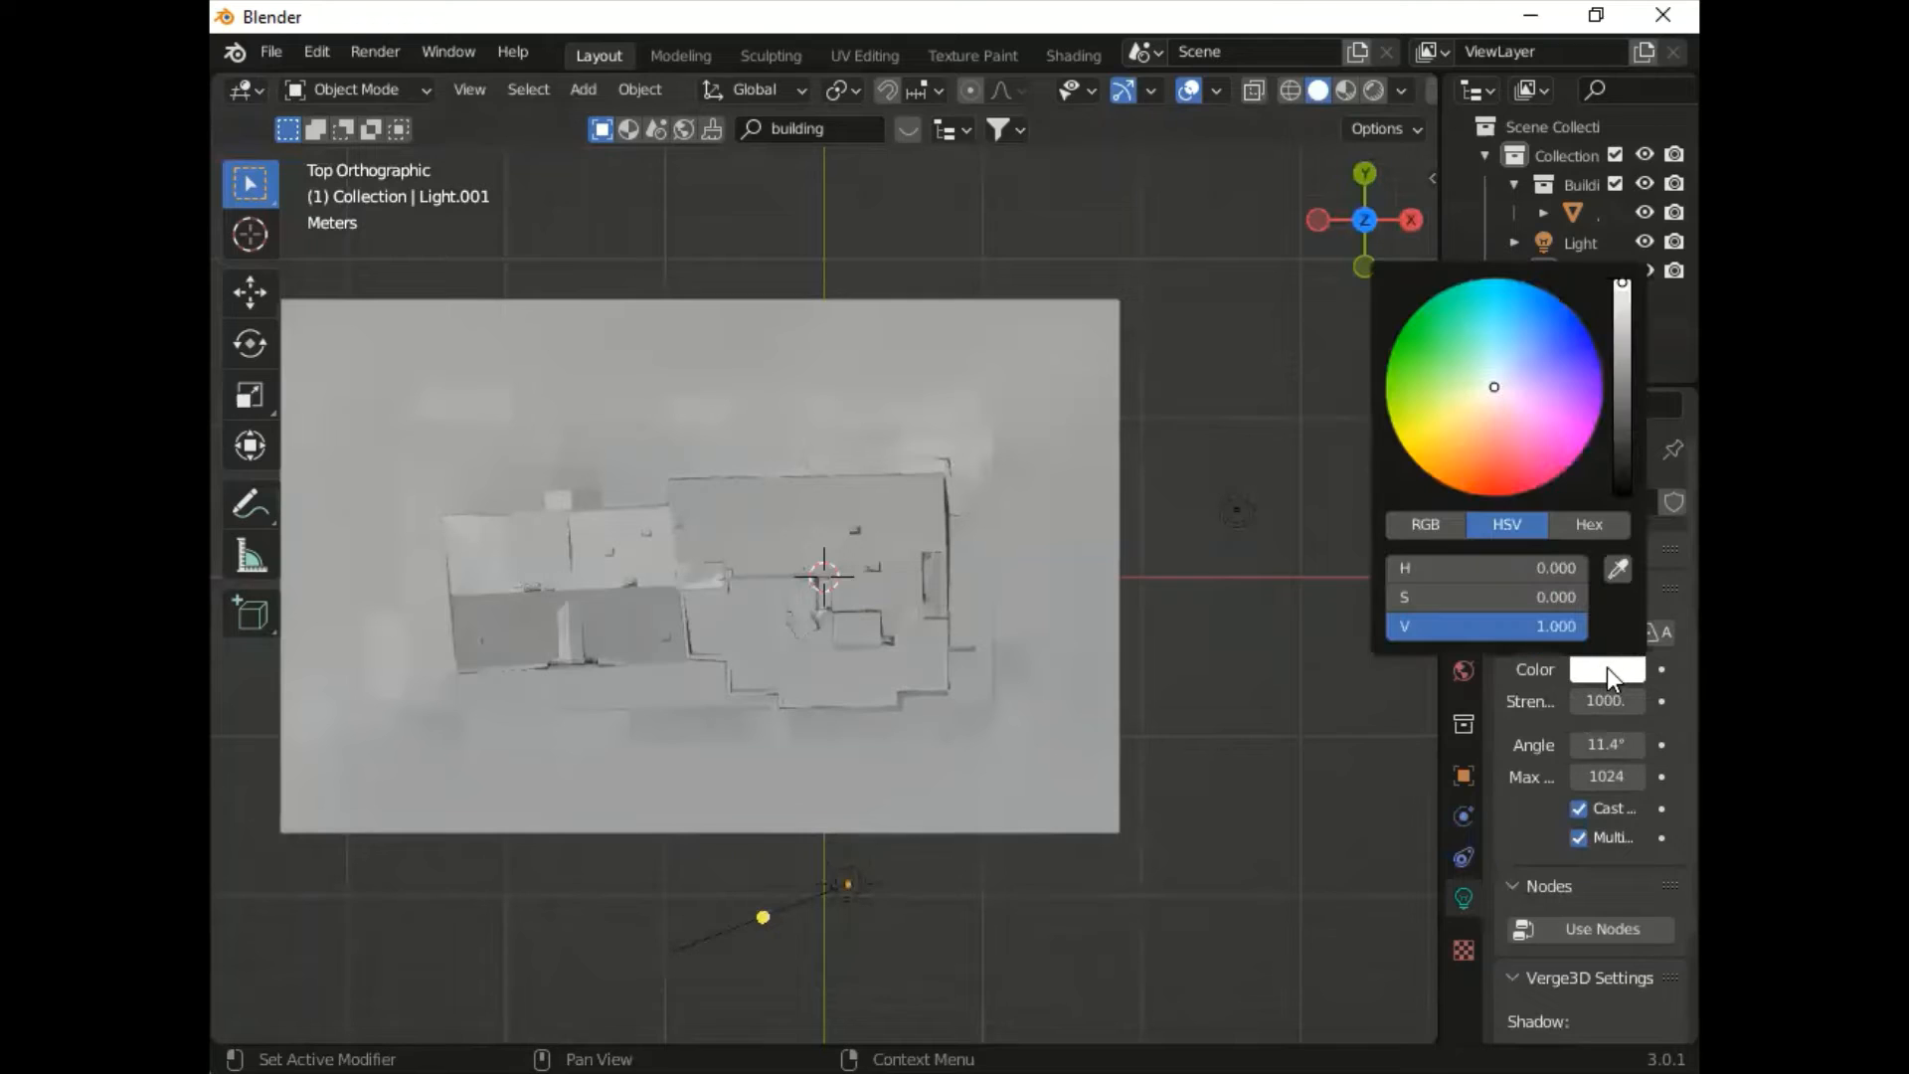
click(1488, 402)
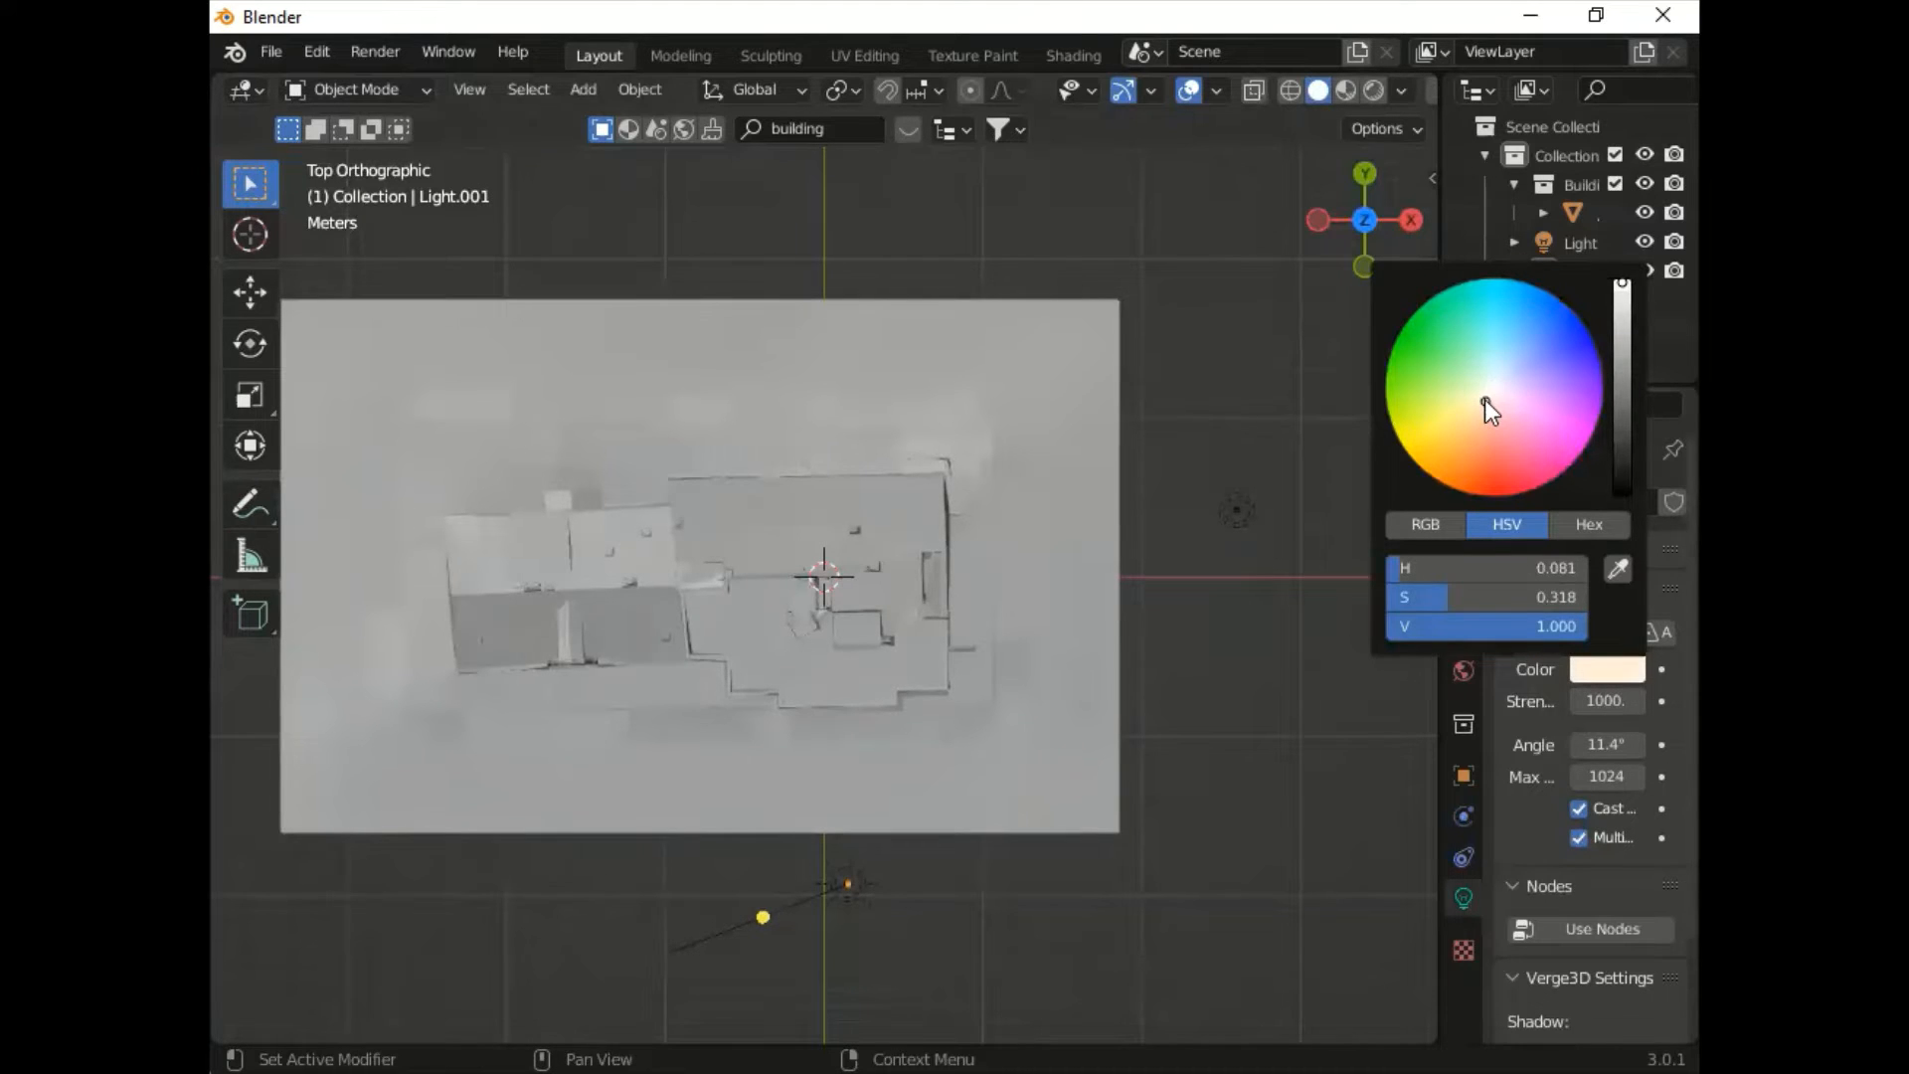
click(1590, 703)
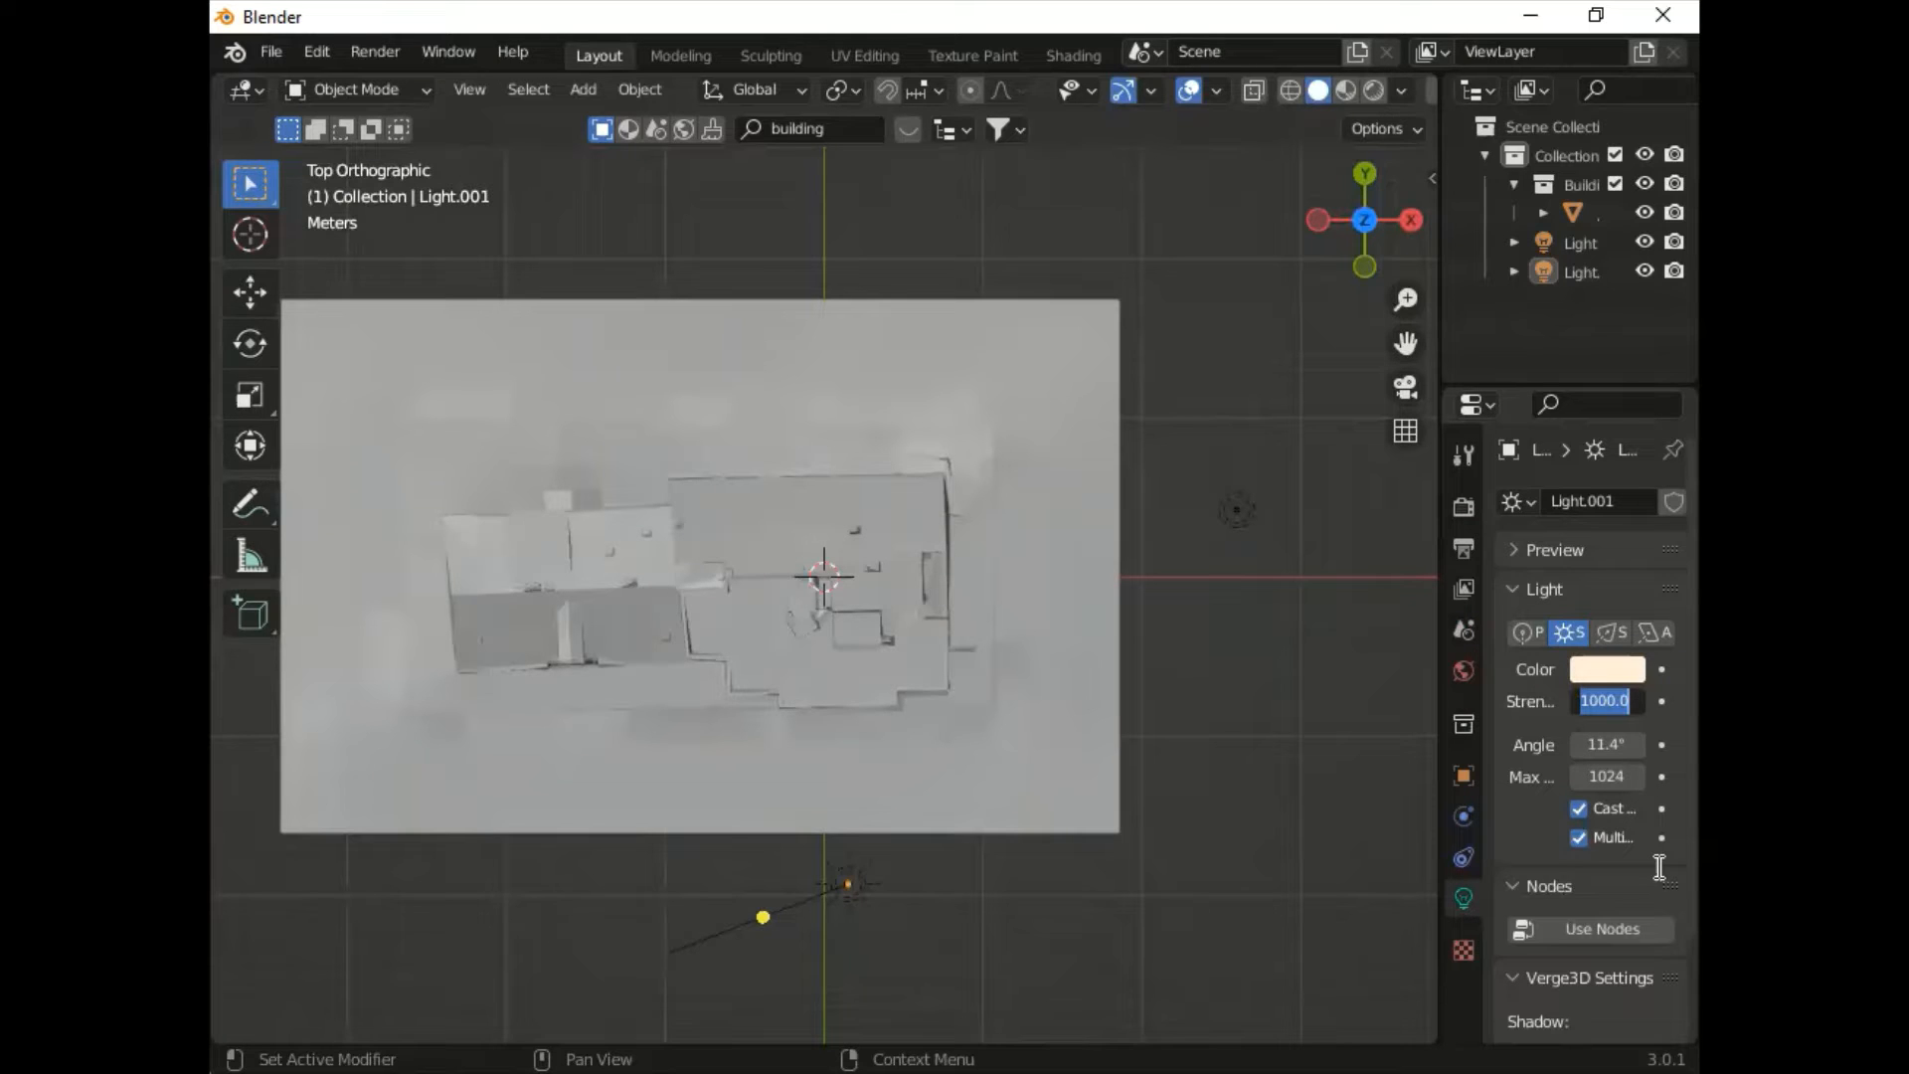
text(30)
key(Return)
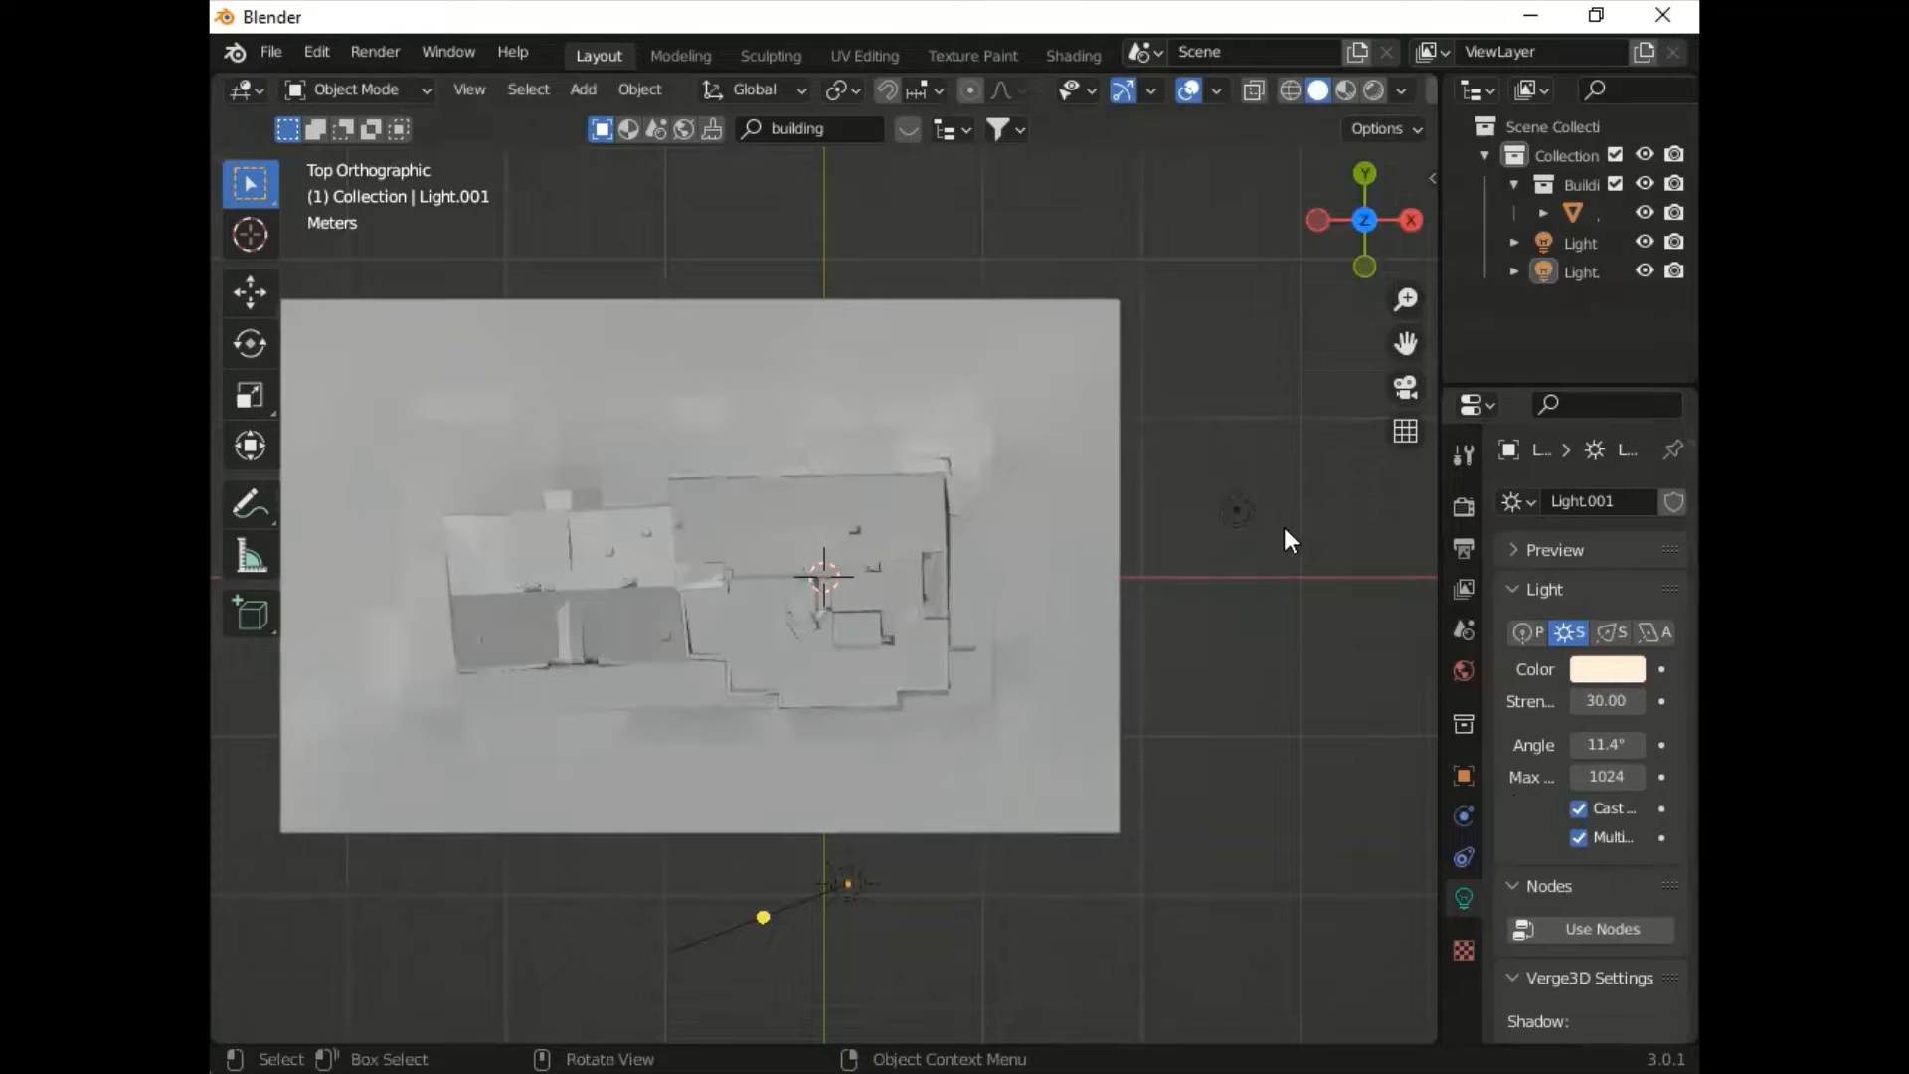
Step: Make the original light beyond the +X edge a Sun with a pale warm colour and a strength of 30
click(1245, 513)
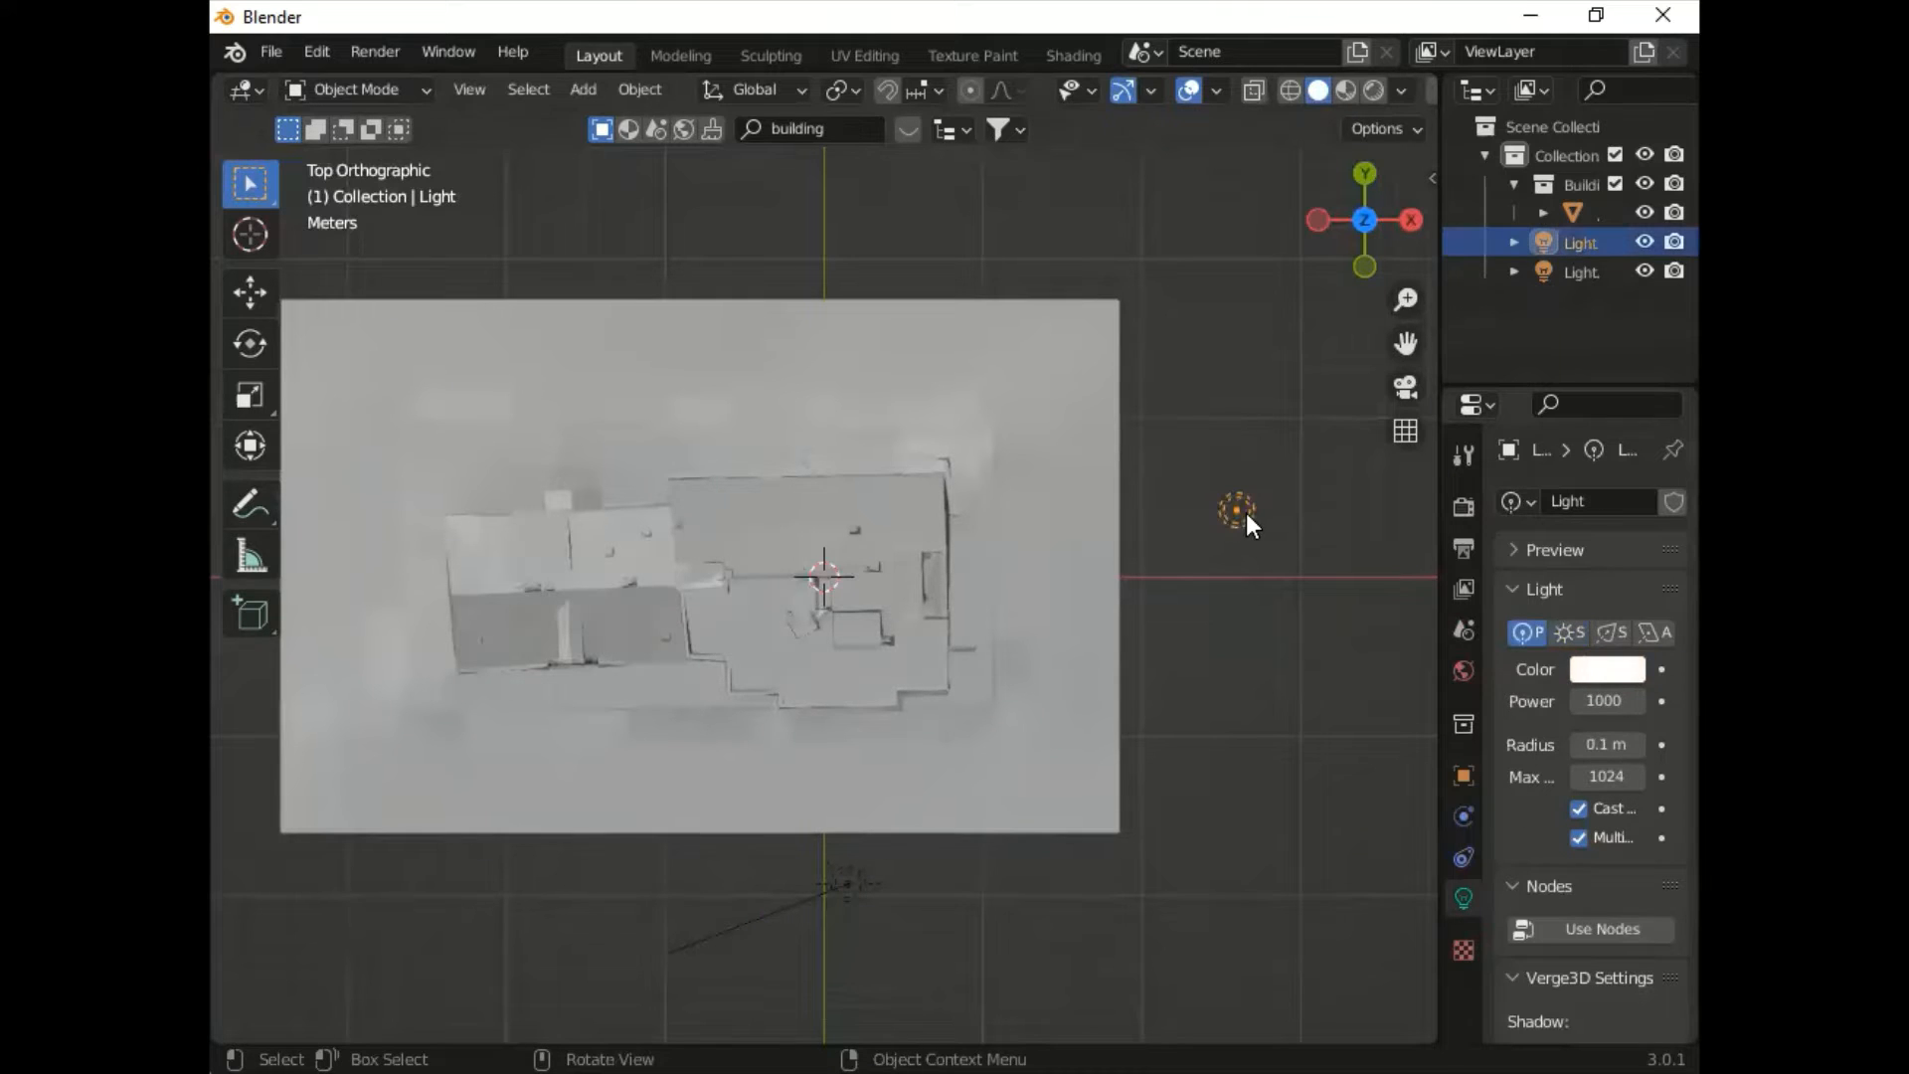
click(1565, 636)
click(1581, 671)
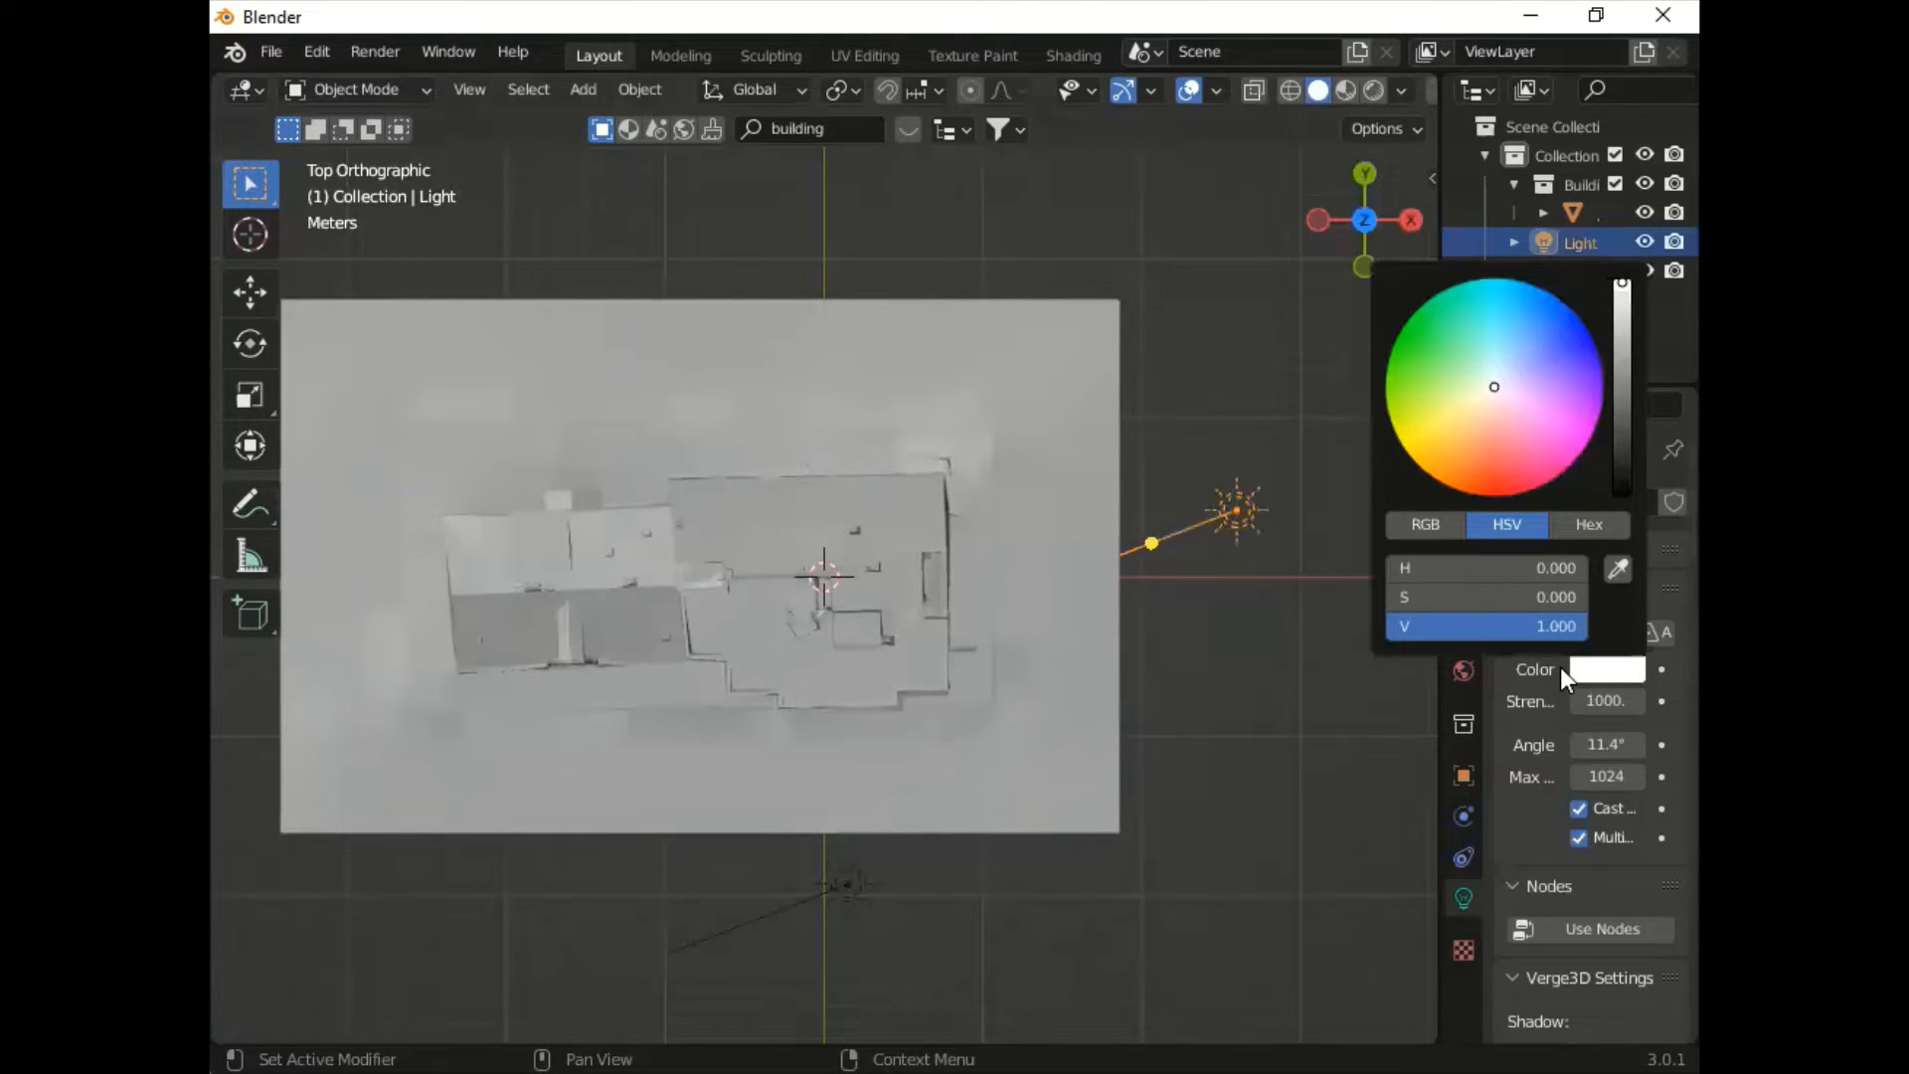
click(1489, 407)
click(1633, 702)
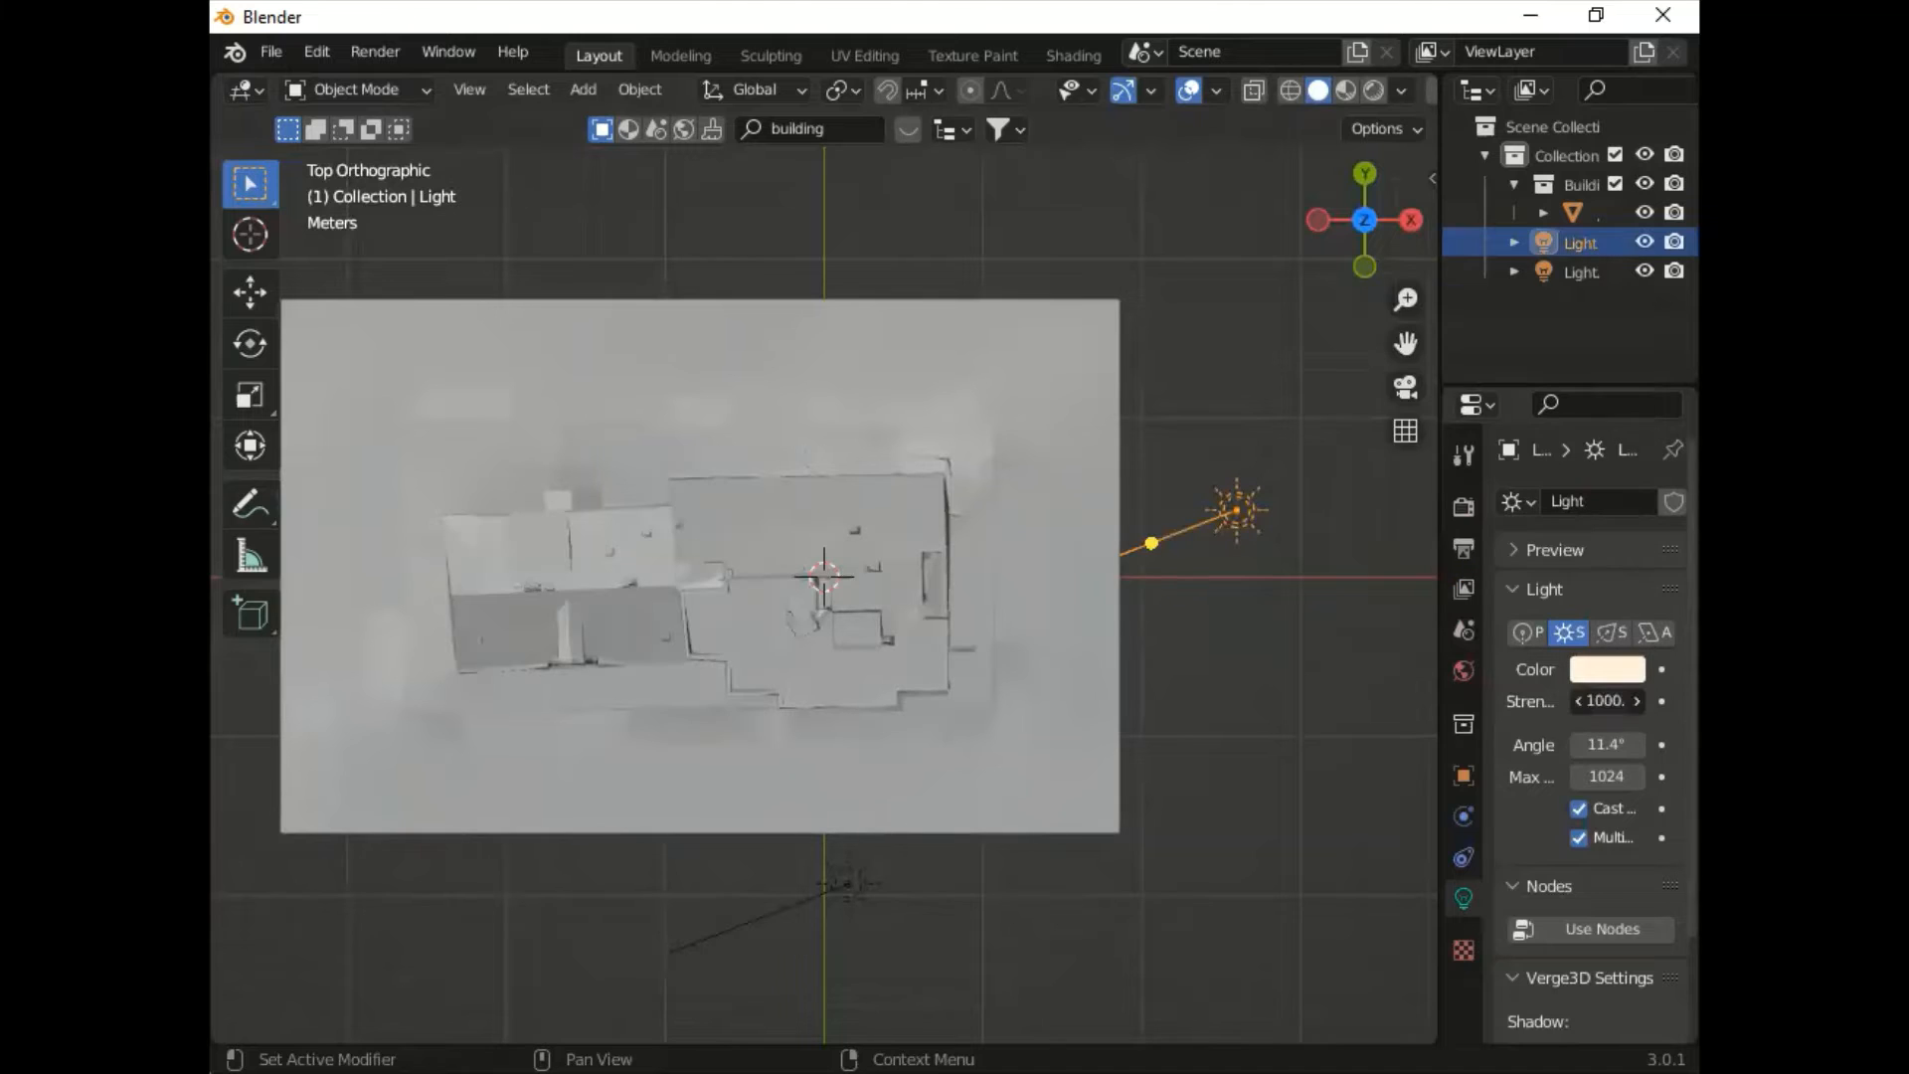
text(30)
key(Return)
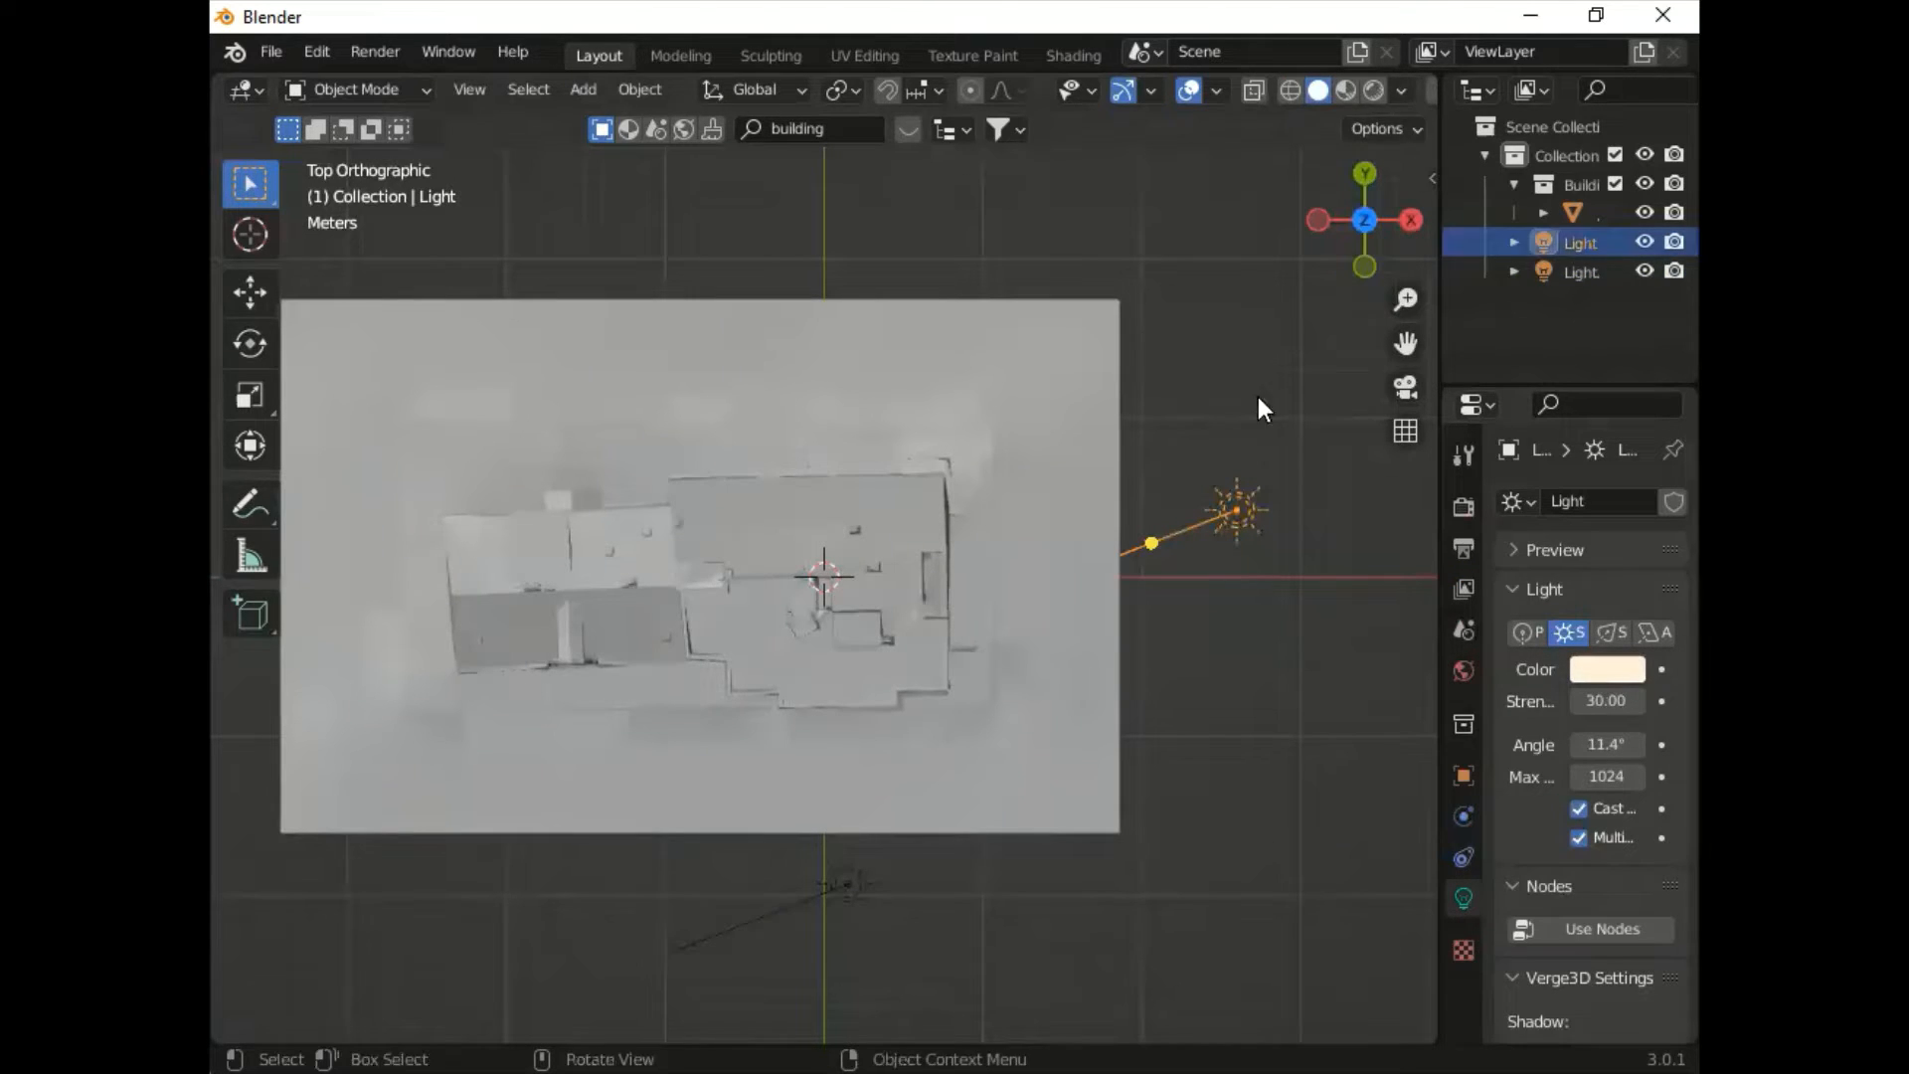
Step: Preview the scene from a perspective view in rendered shading and re-aim the Sun beyond the +X edge down toward the ground's near corner
mouse_move(1361, 223)
mouse_down()
mouse_move(1277, 192)
mouse_move(1253, 199)
mouse_move(1228, 258)
mouse_move(1128, 179)
mouse_move(1004, 204)
mouse_move(900, 144)
mouse_move(1368, 256)
mouse_up()
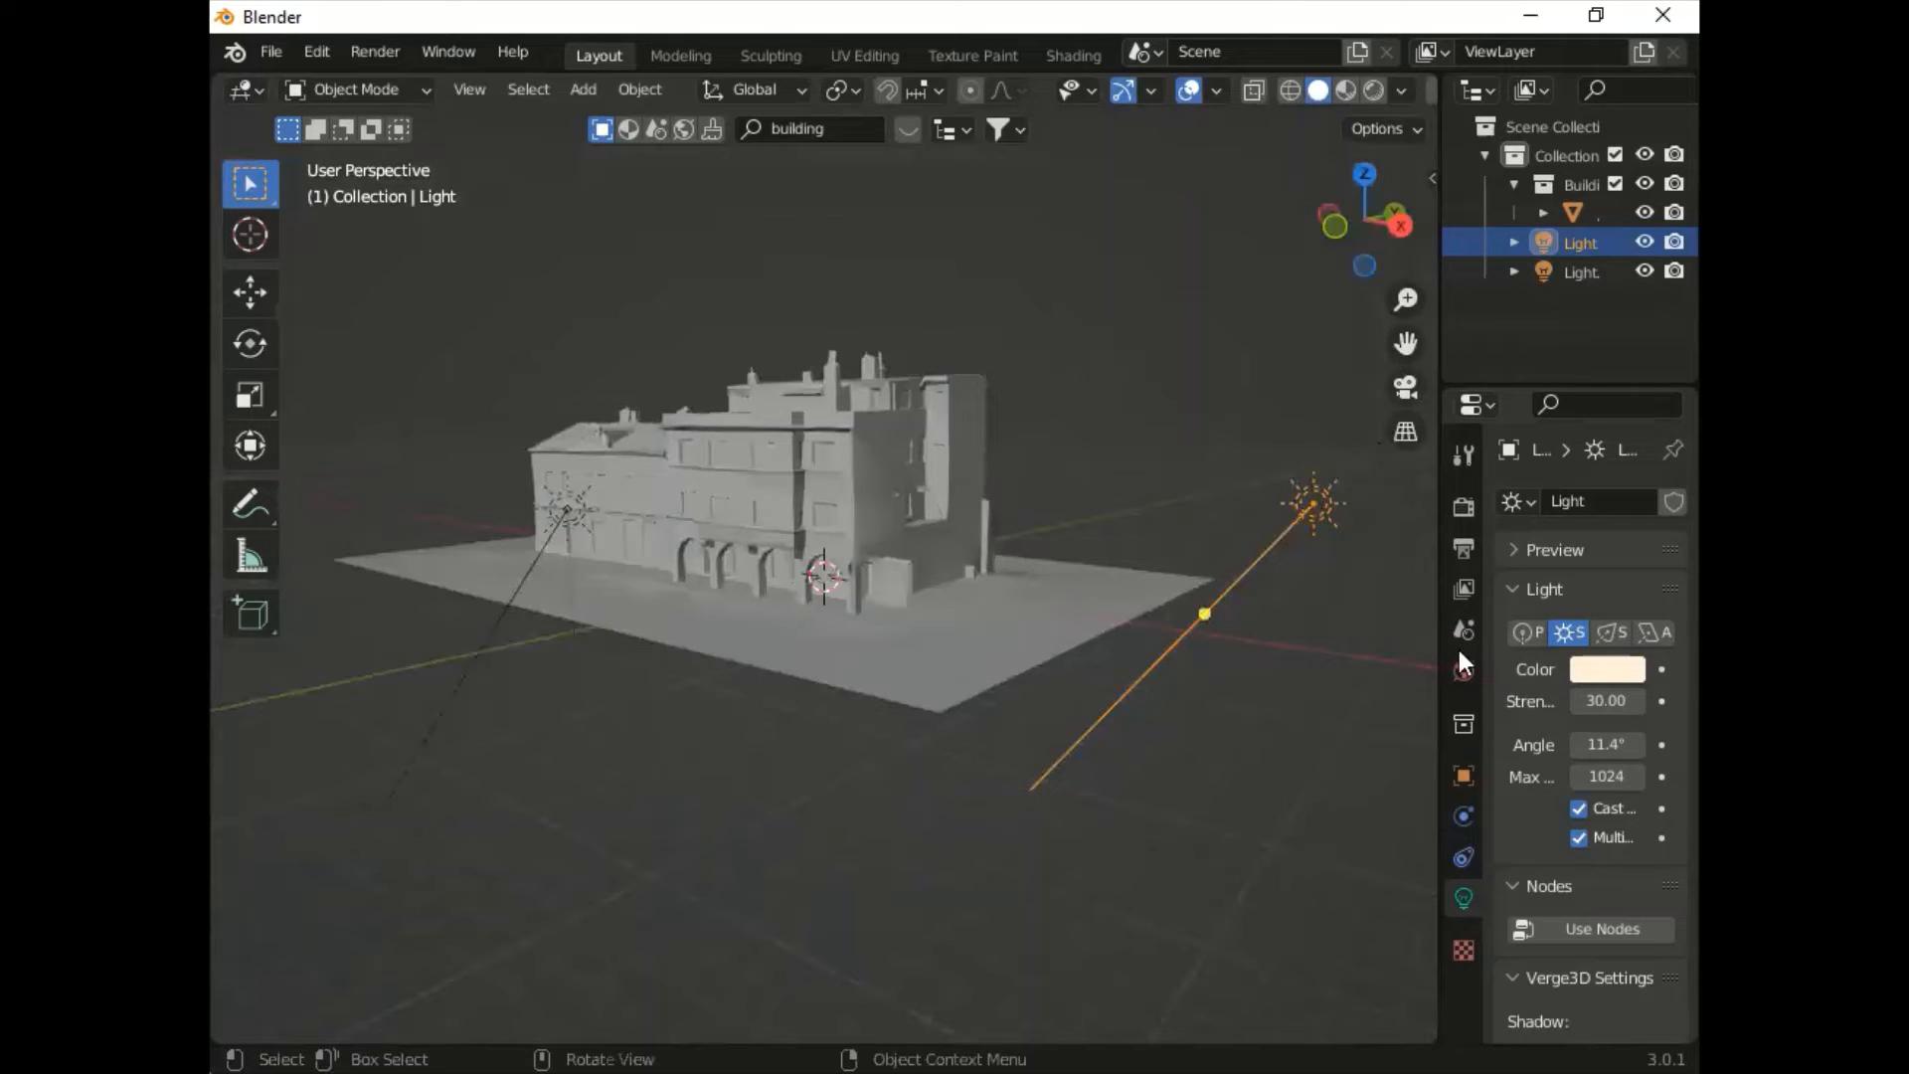
click(1374, 90)
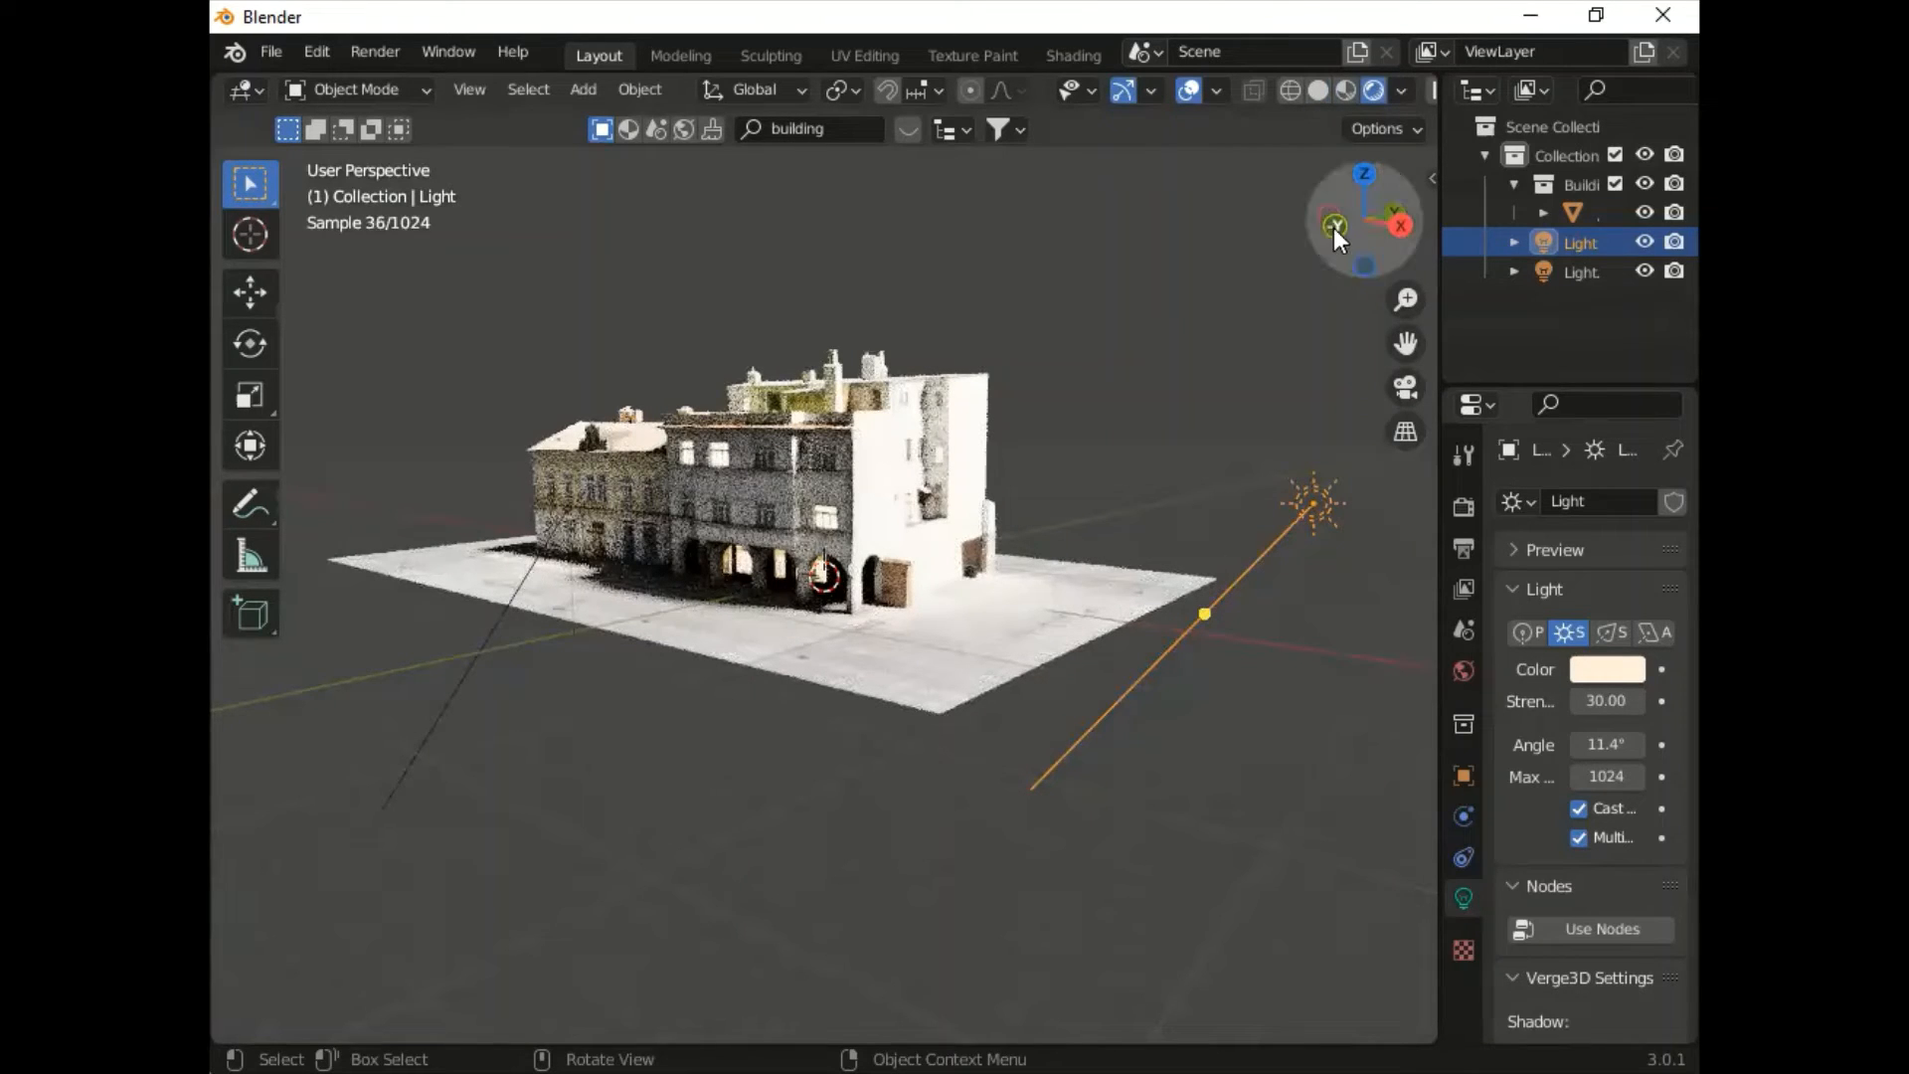
mouse_move(1334, 229)
mouse_down()
mouse_move(1262, 241)
mouse_move(1103, 194)
mouse_move(1193, 230)
mouse_move(1333, 229)
mouse_up()
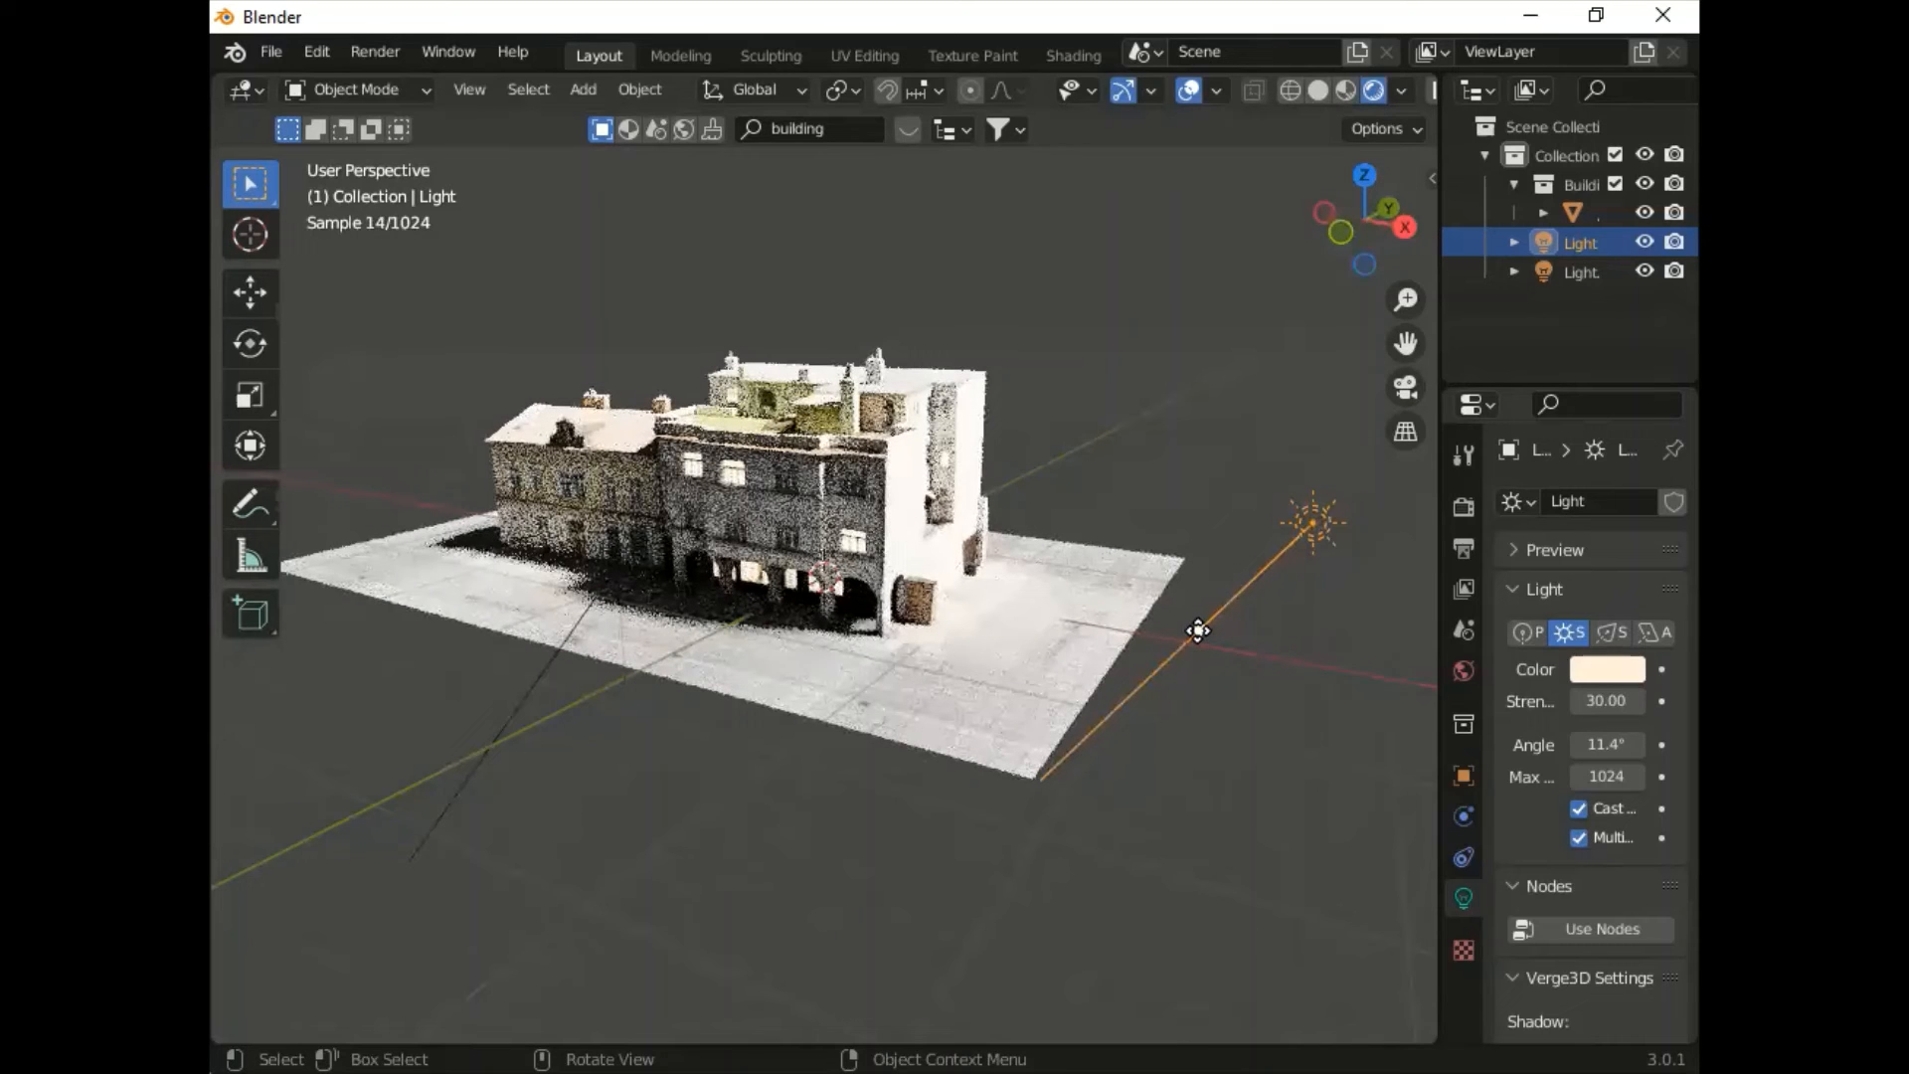
drag(1197, 630, 1356, 725)
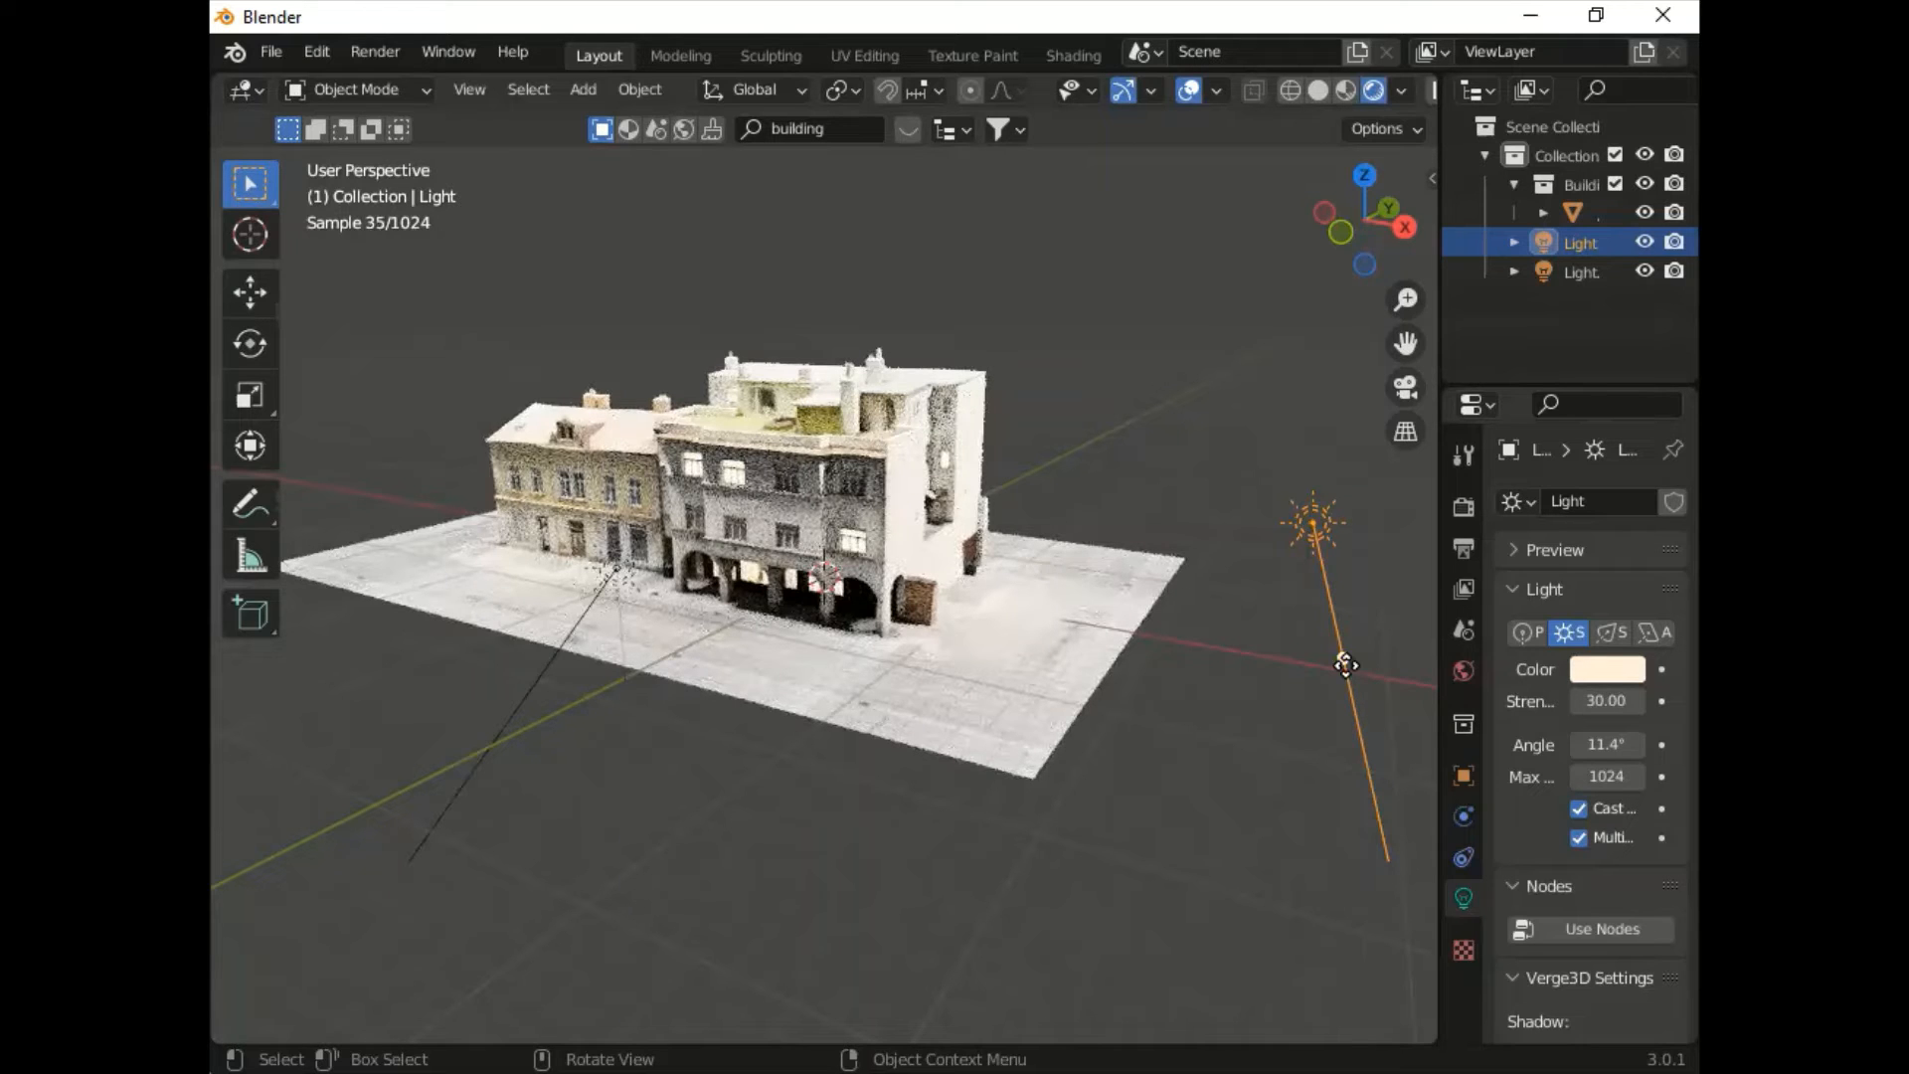
drag(1343, 658, 1185, 664)
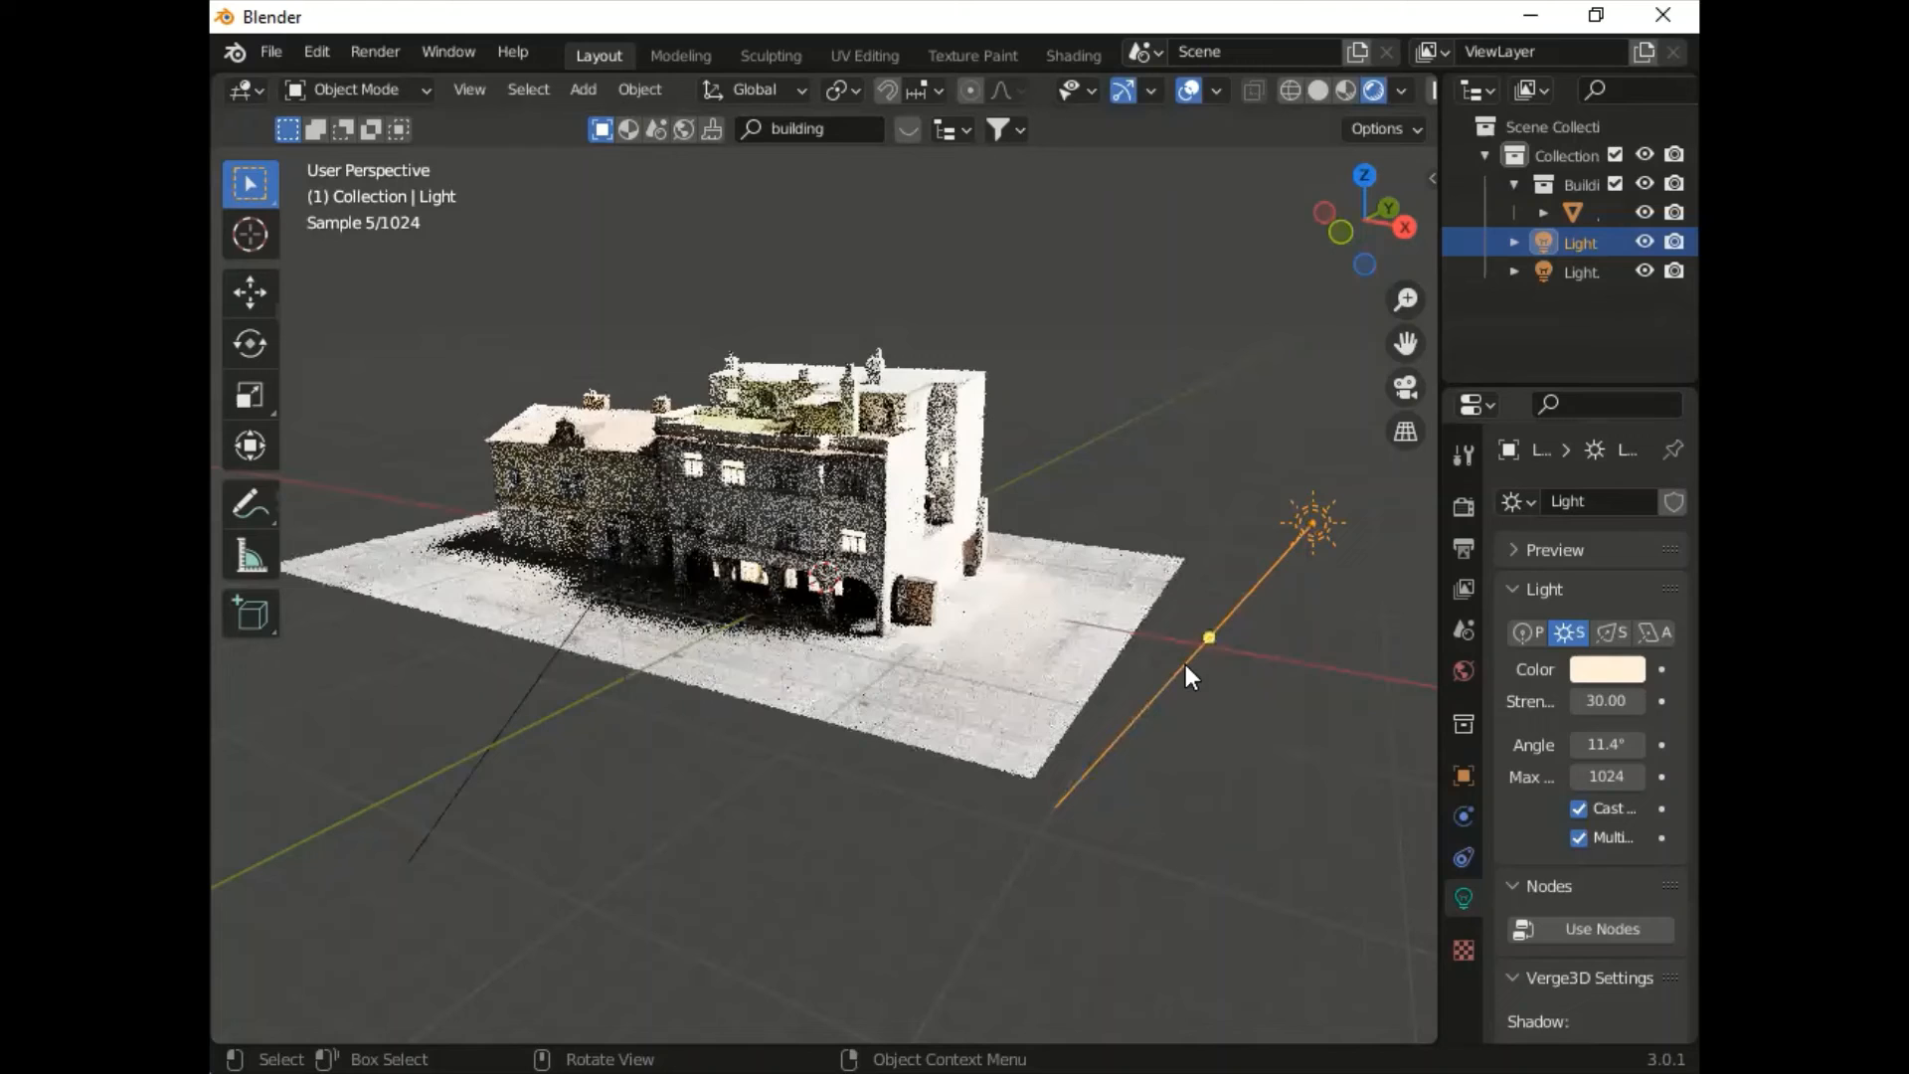
Step: Re-aim the Sun beyond the -Y edge so it points outward from the buildings at a shallow angle
click(547, 661)
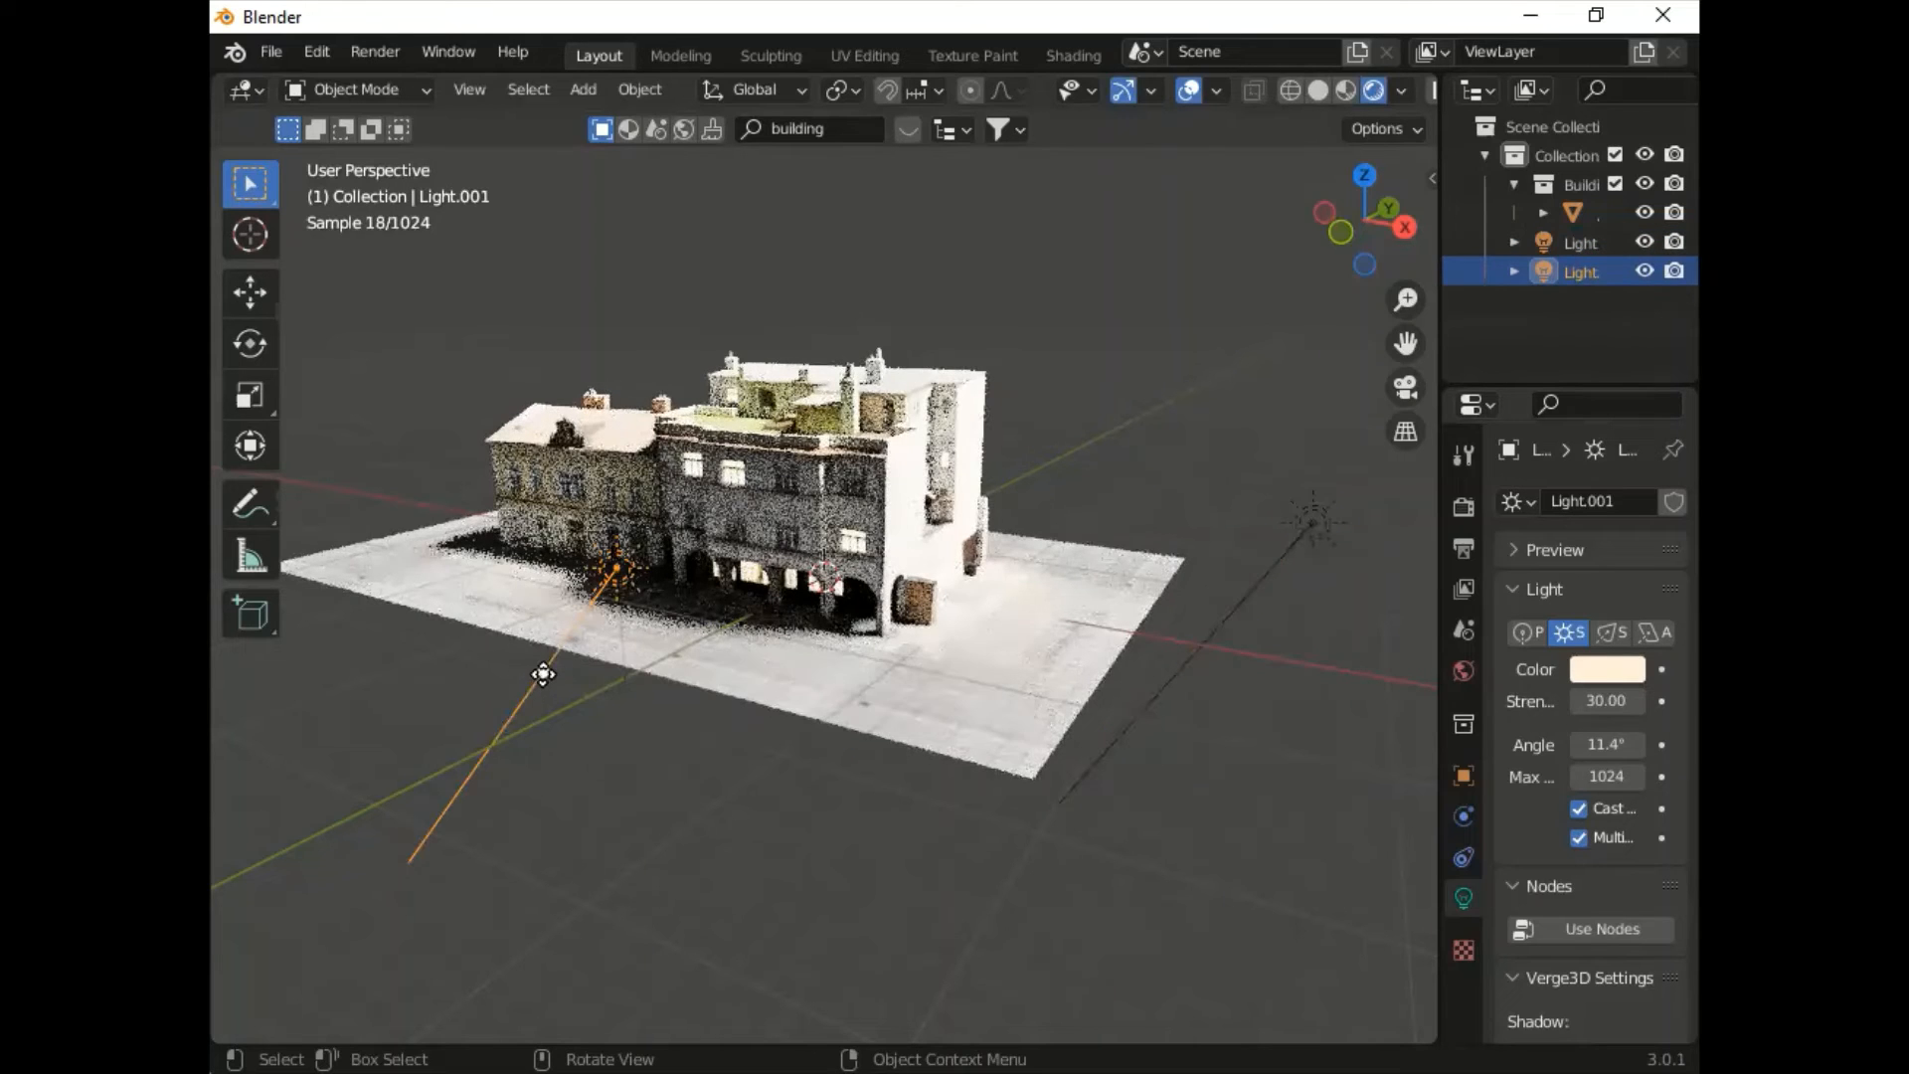
drag(547, 669, 673, 737)
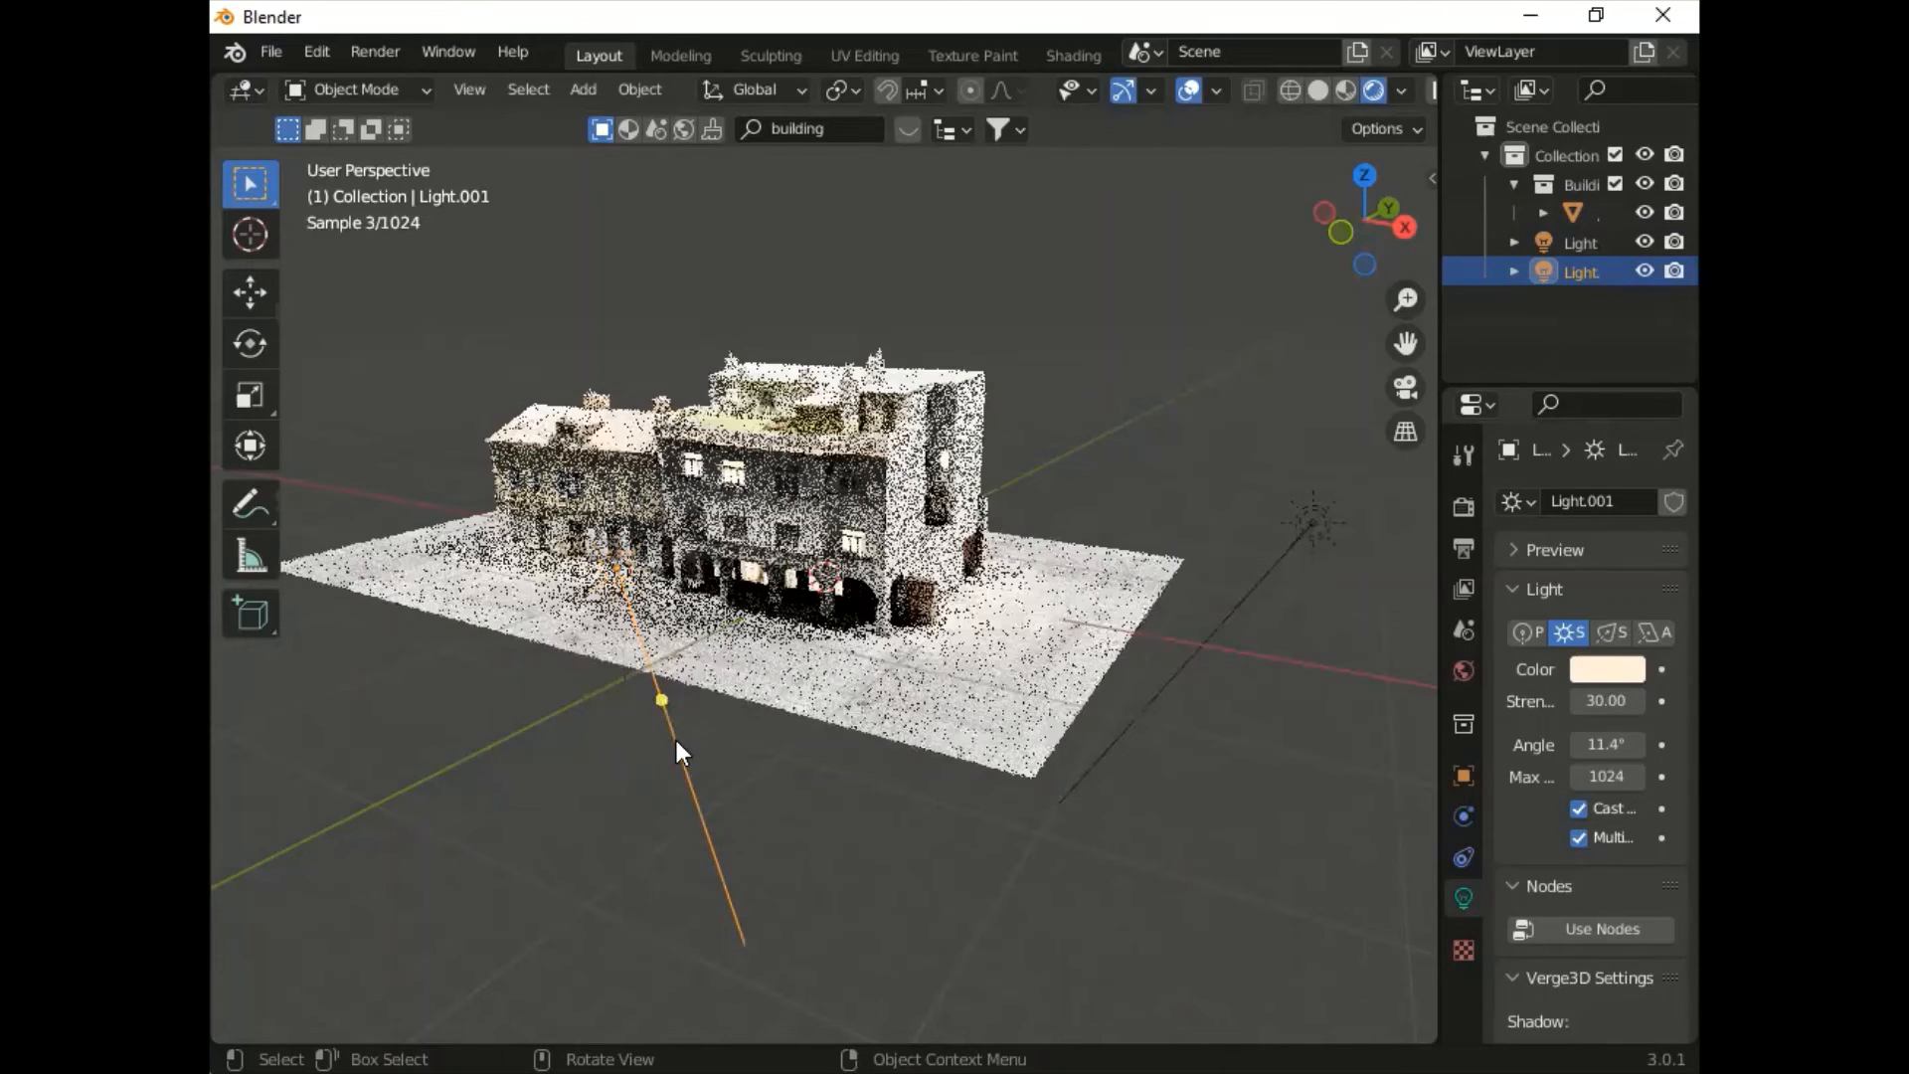
drag(659, 695, 559, 809)
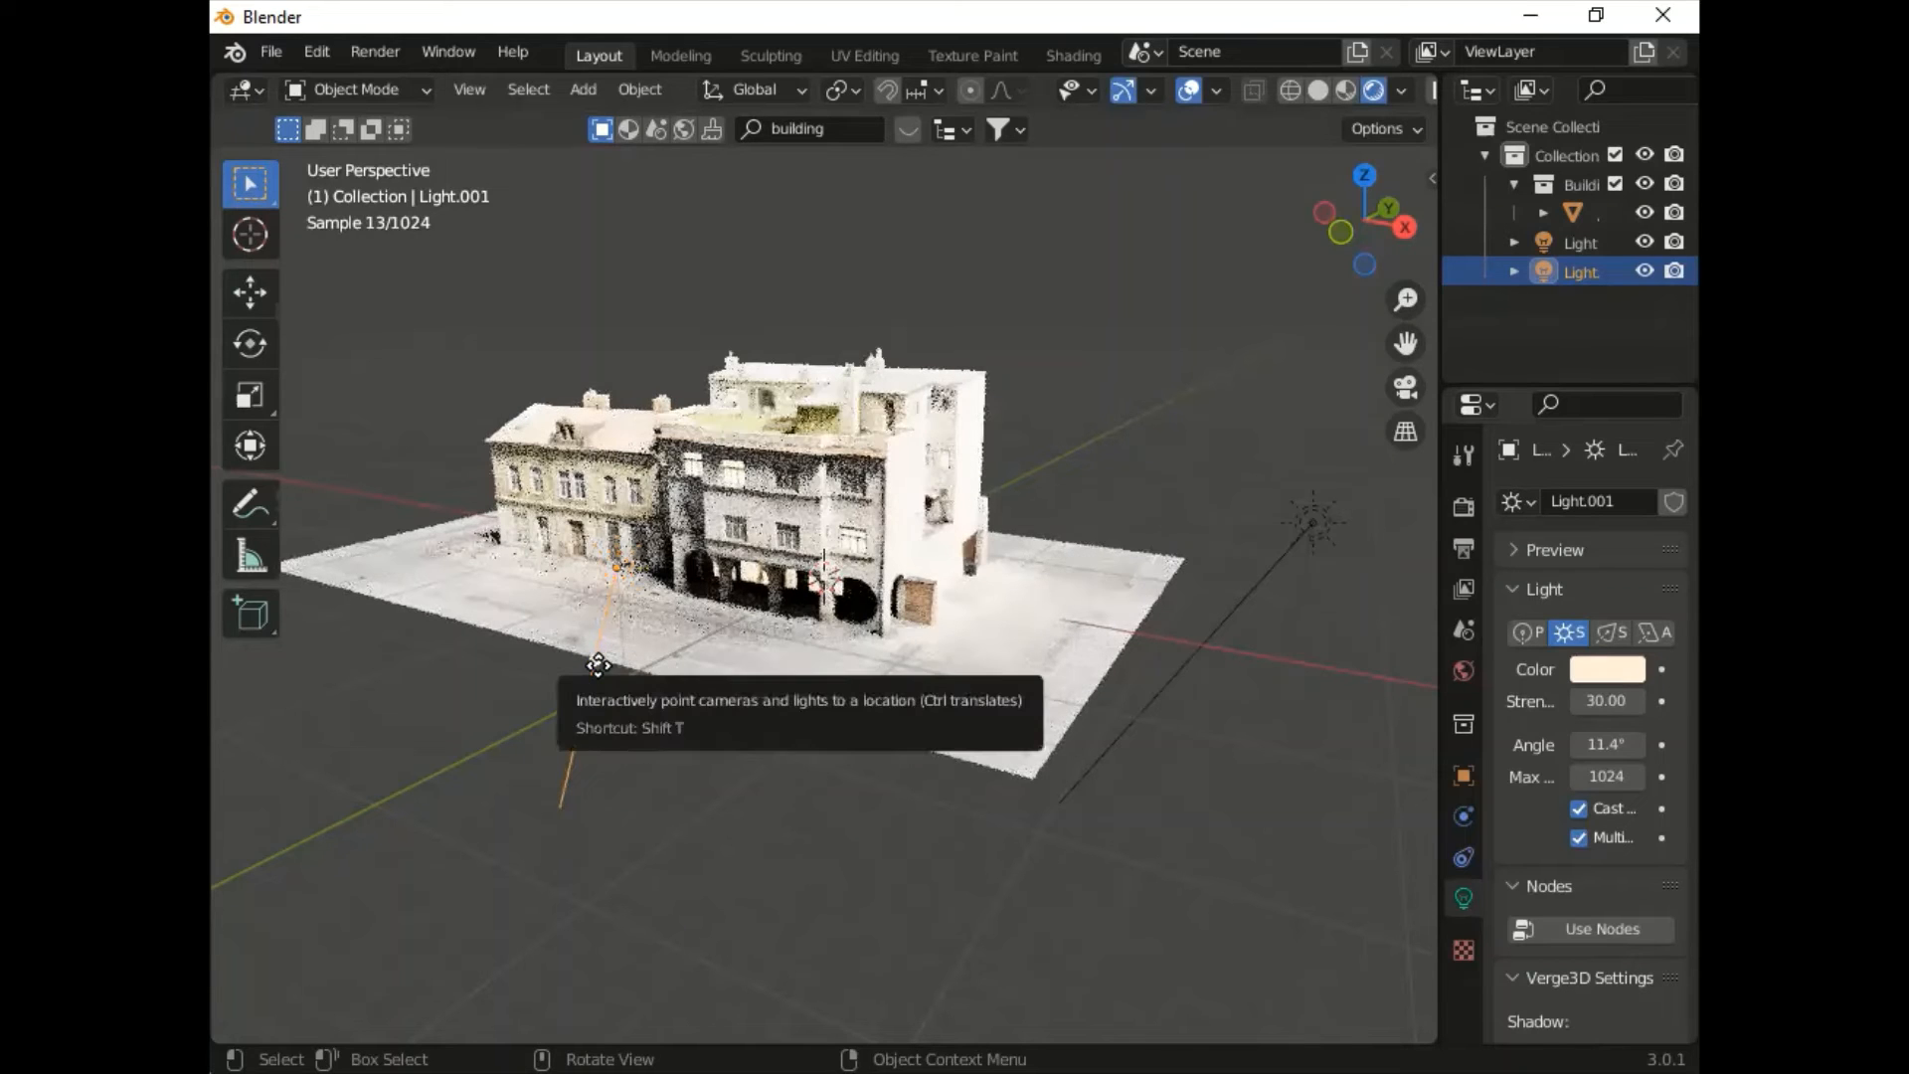
drag(598, 646, 450, 640)
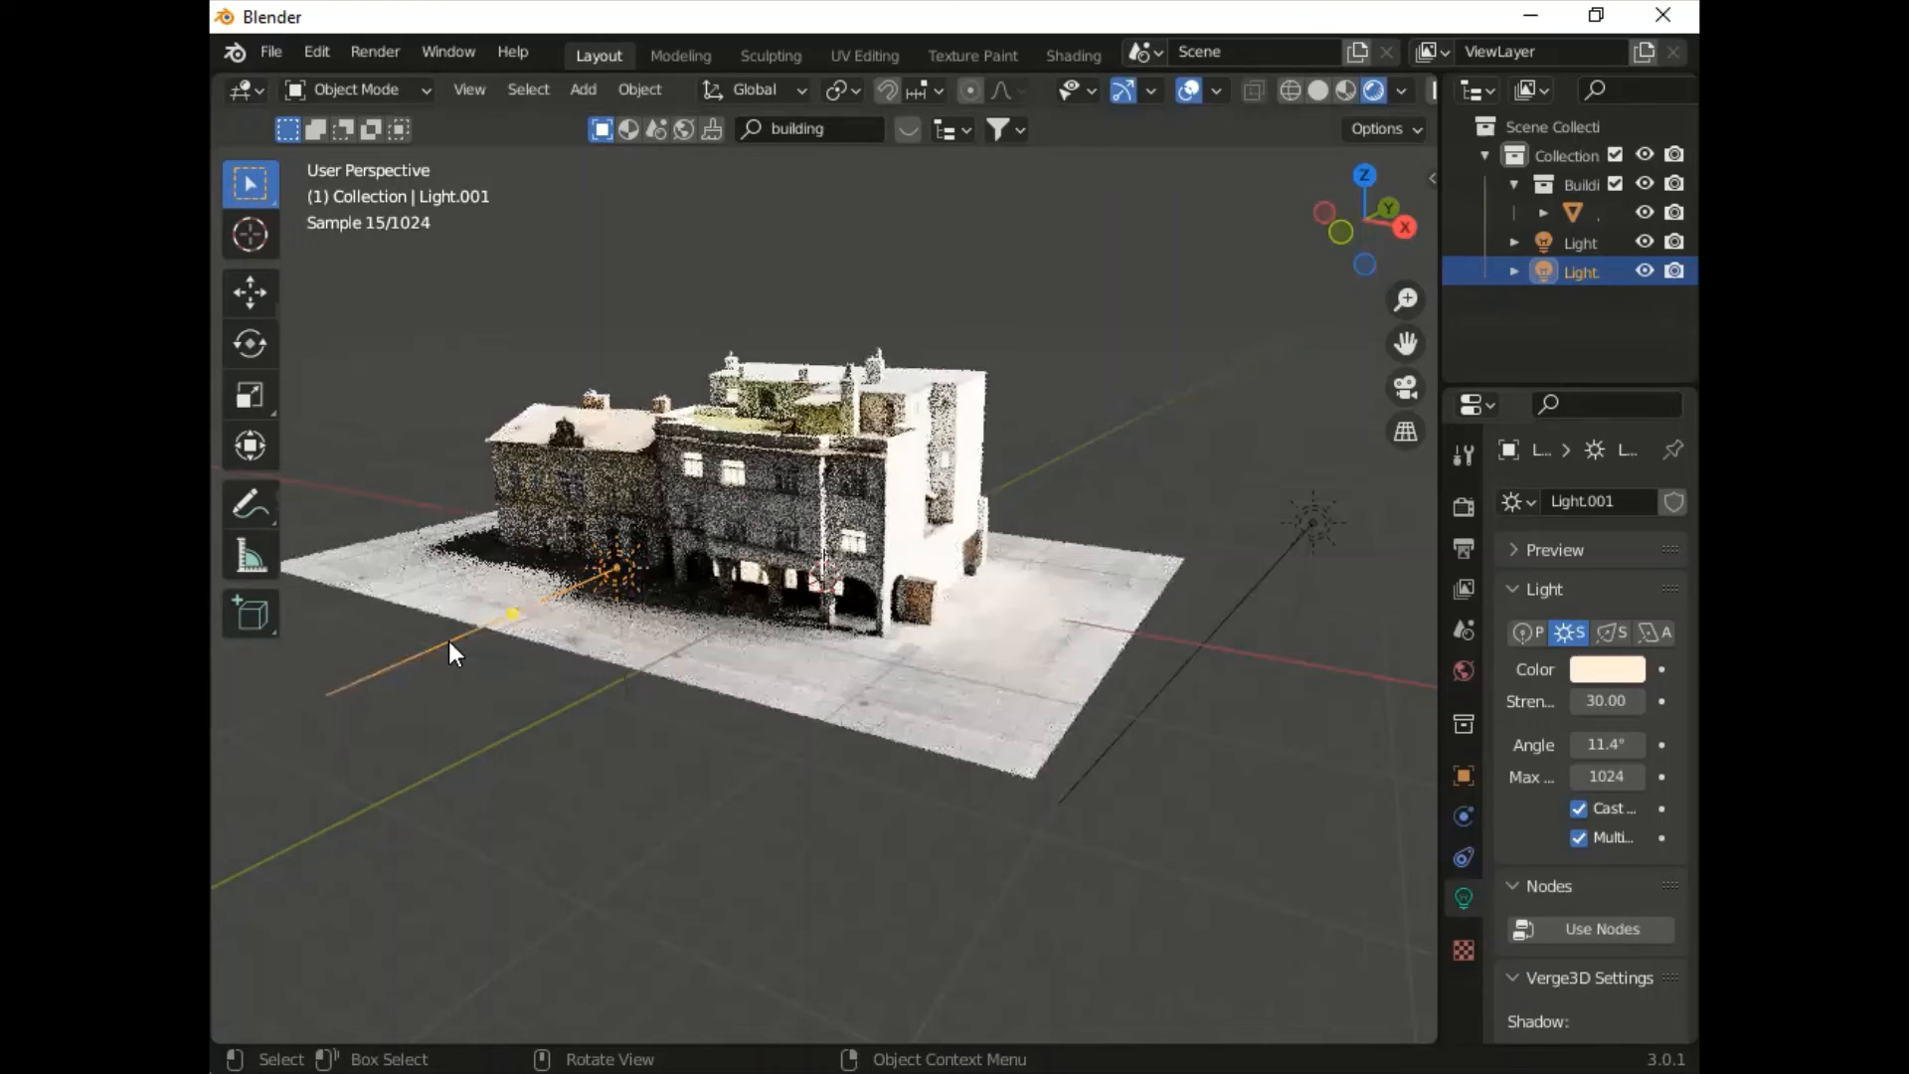
drag(516, 609, 368, 585)
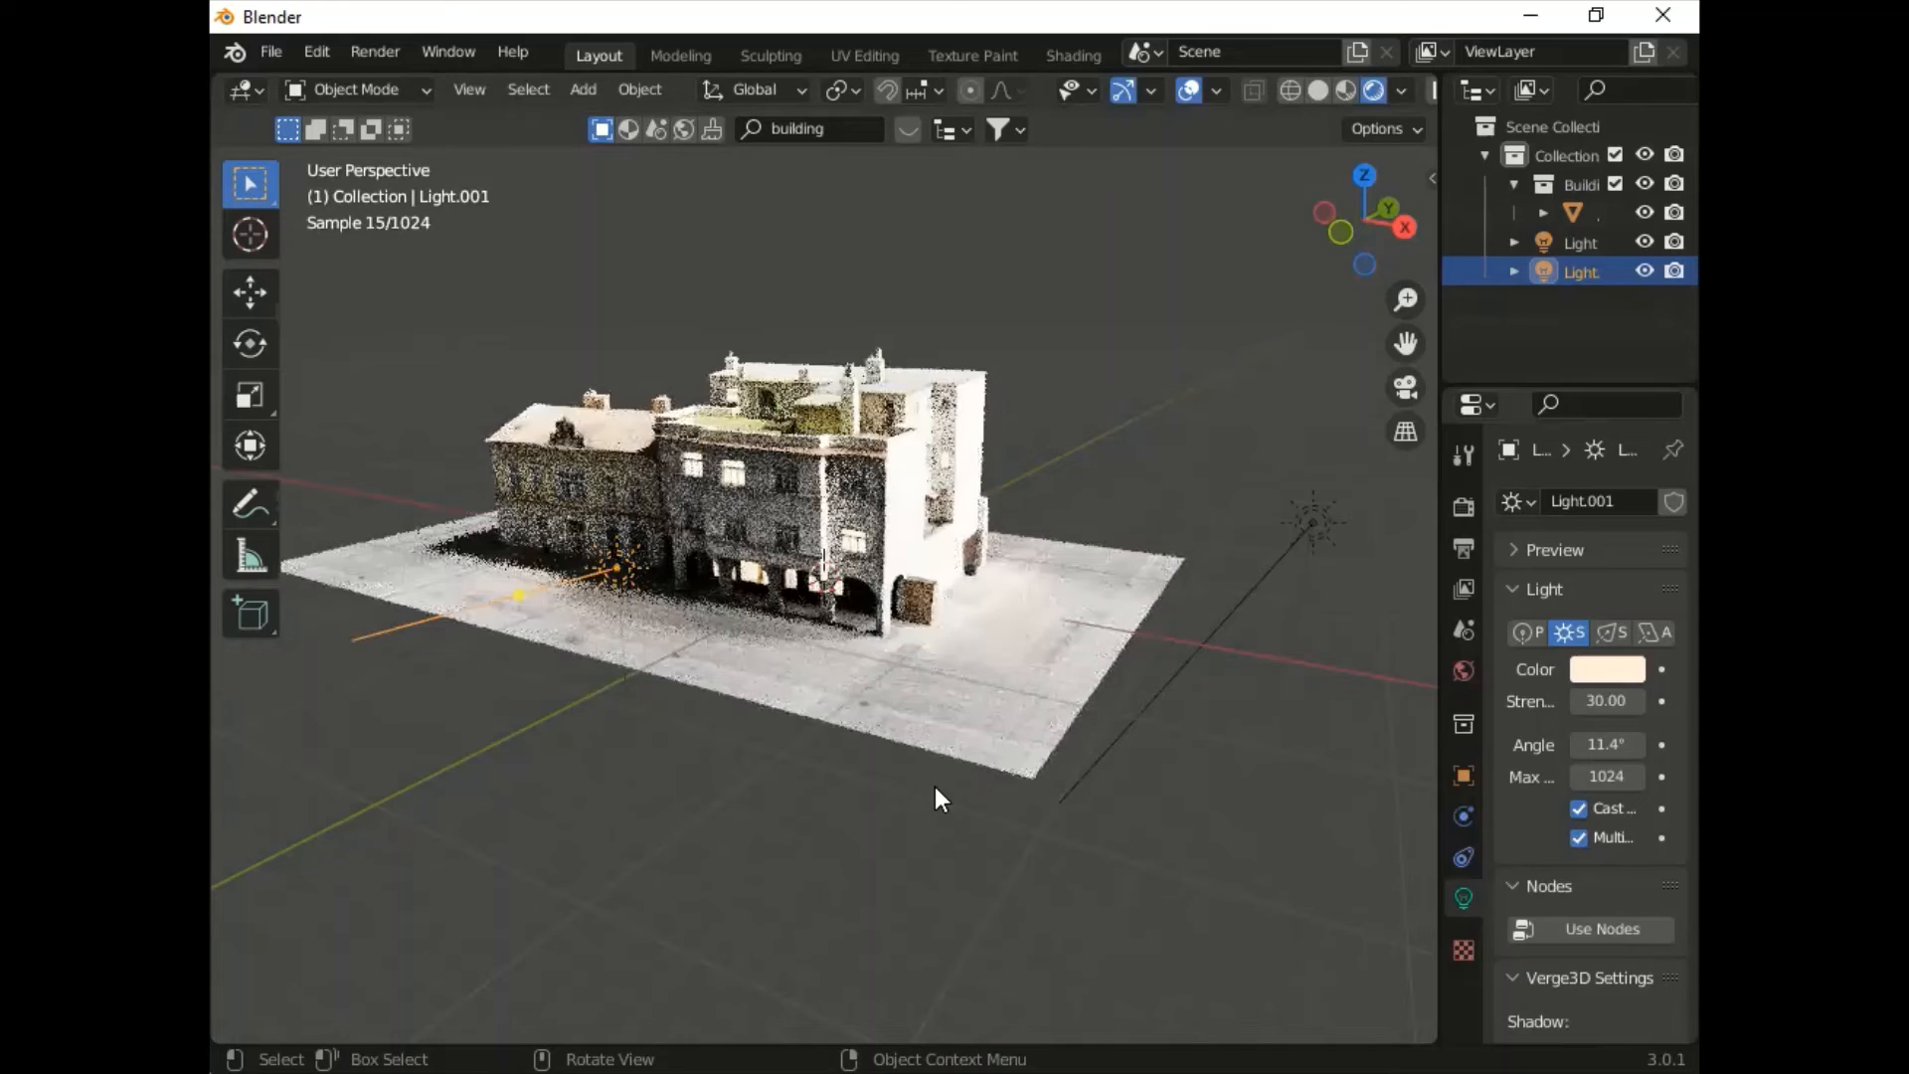
Step: Set the A-Frame exporter's output path to utru7r on the Desktop and export the A-Frame project
click(1431, 179)
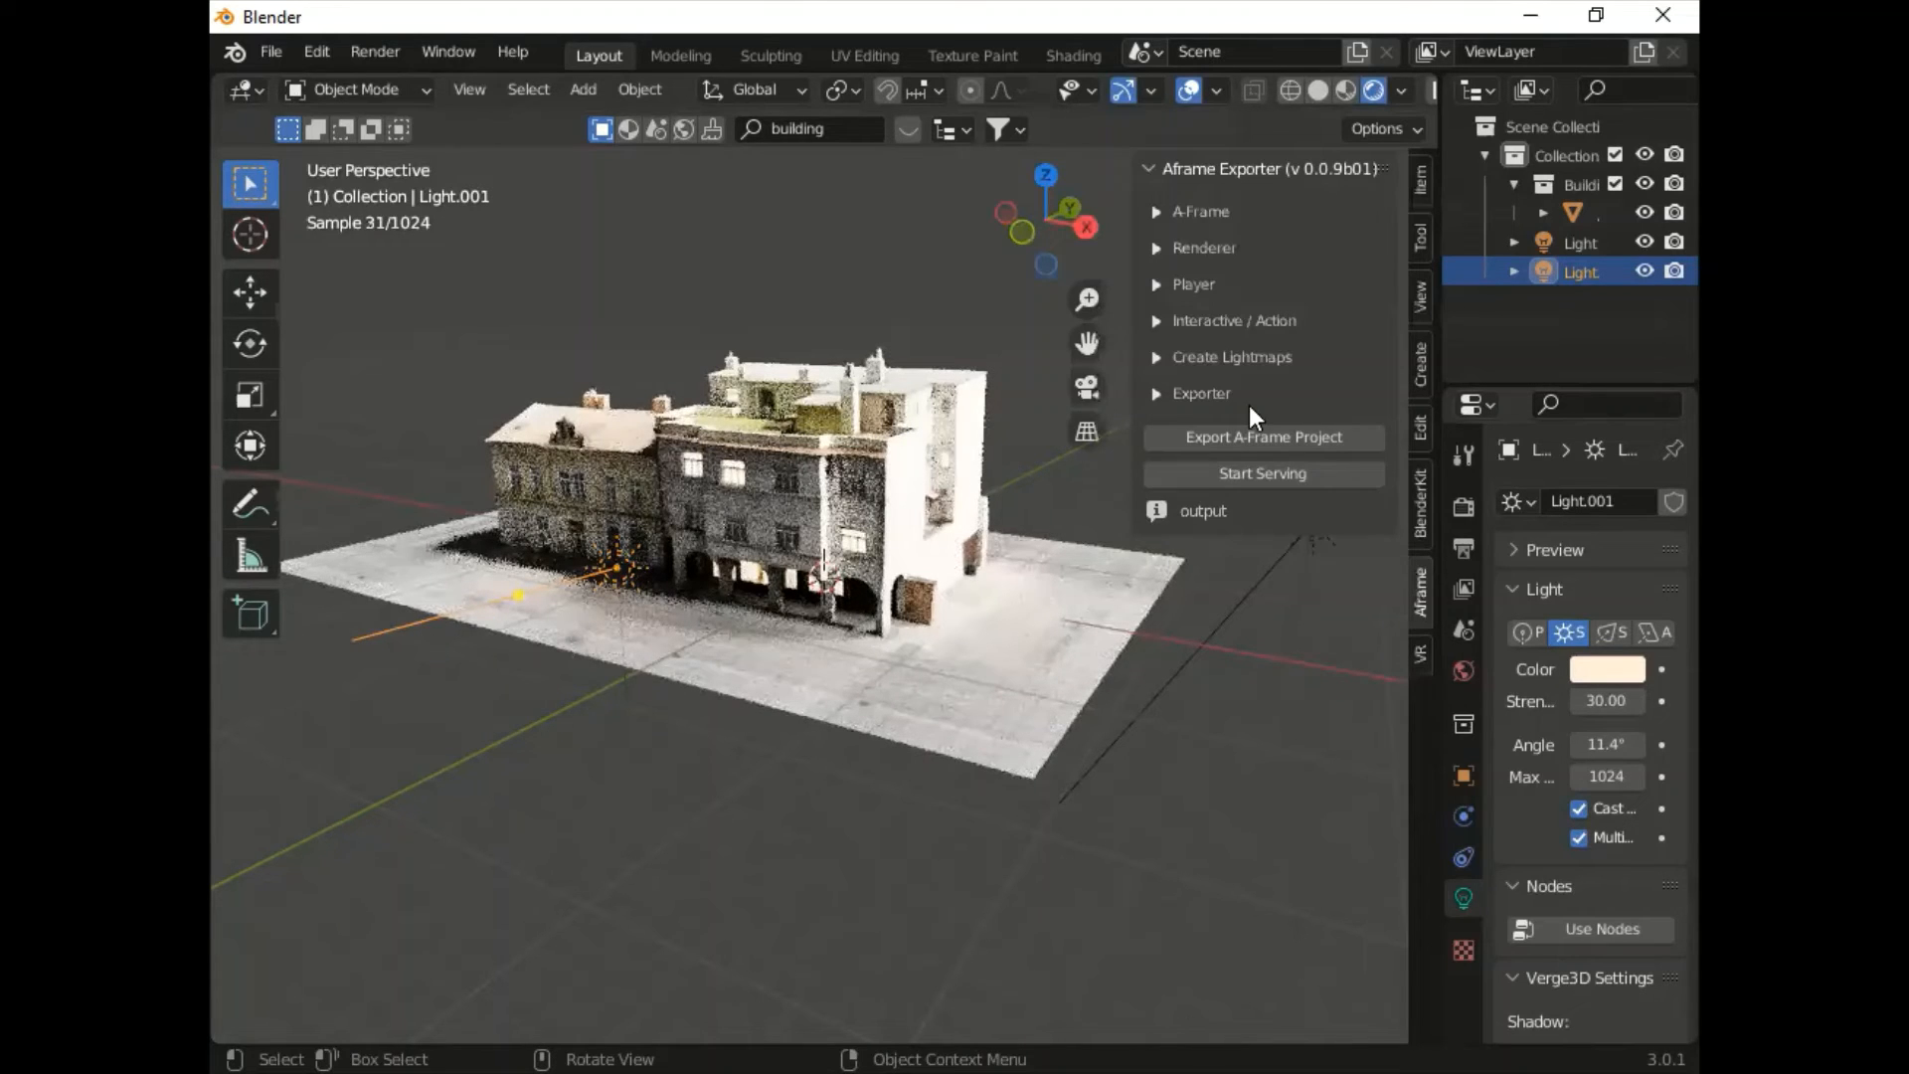
click(1155, 393)
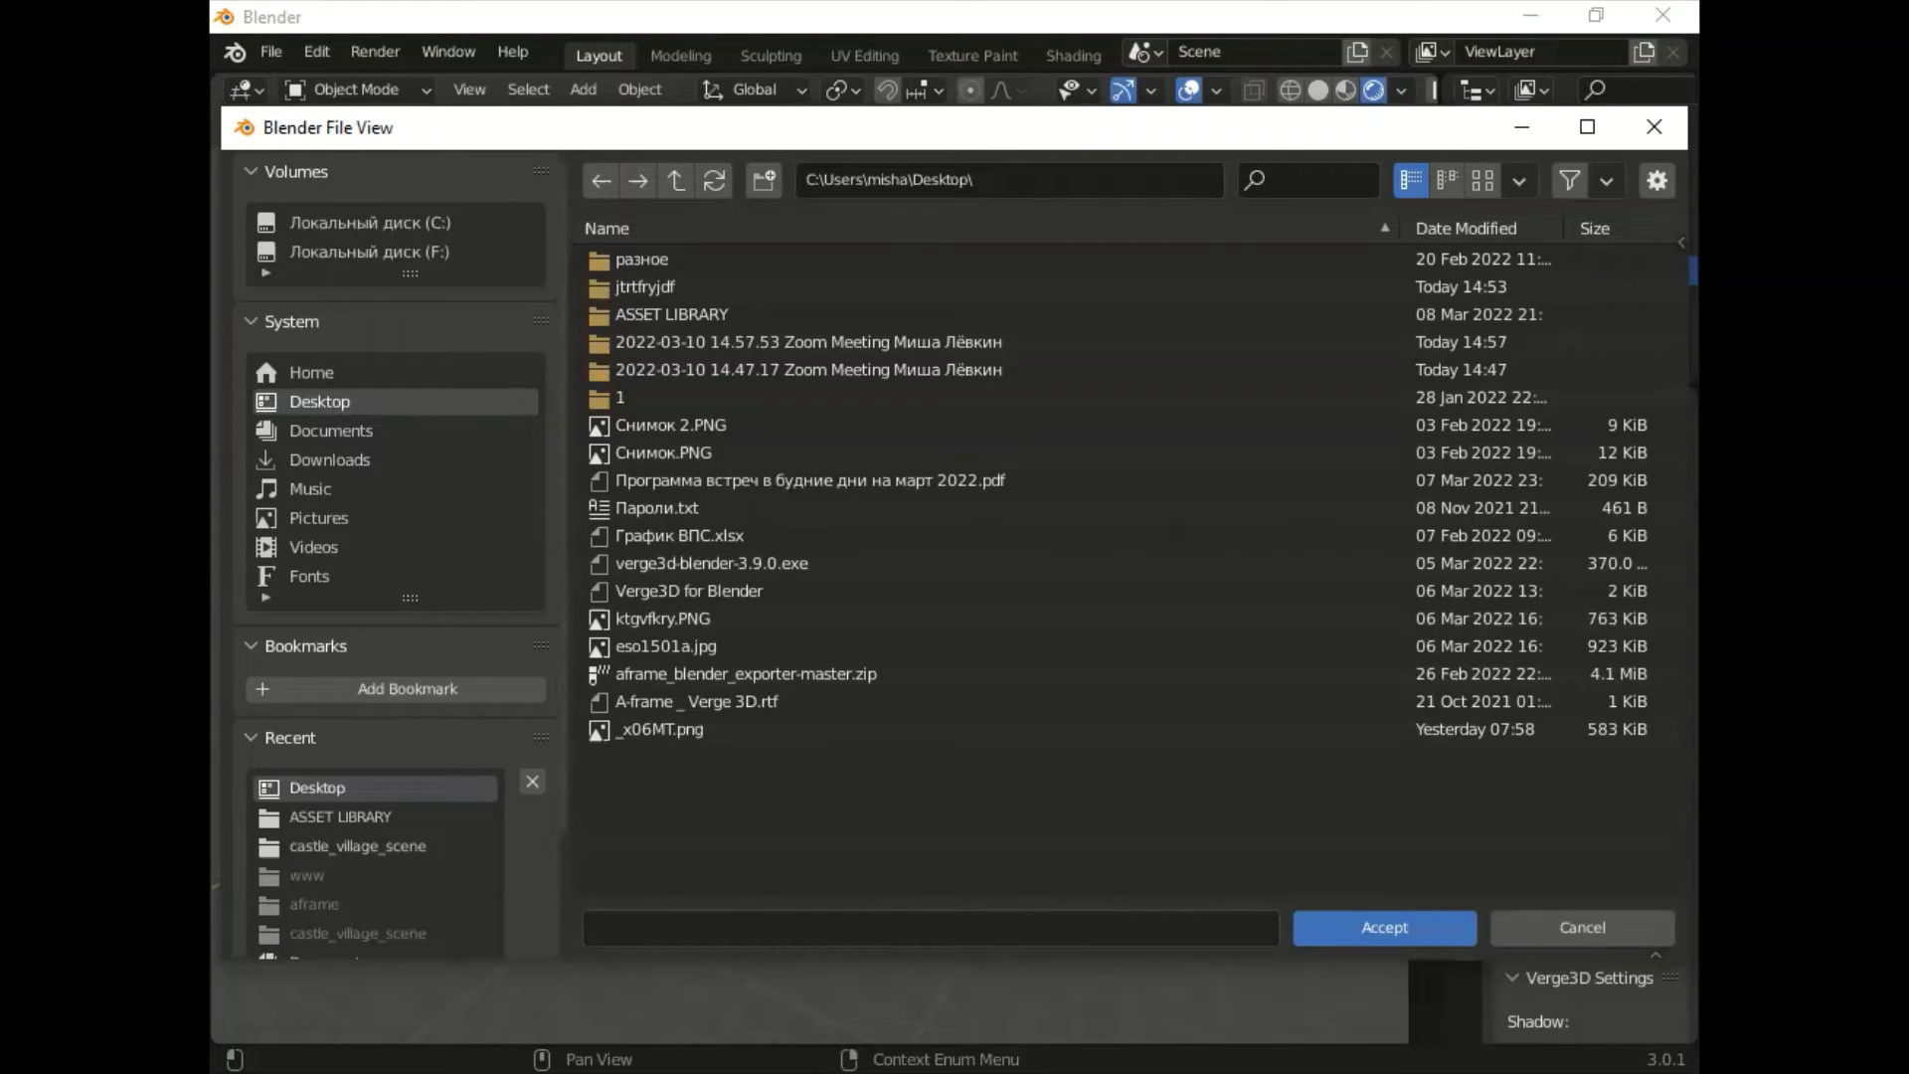
click(931, 928)
text(utru7r)
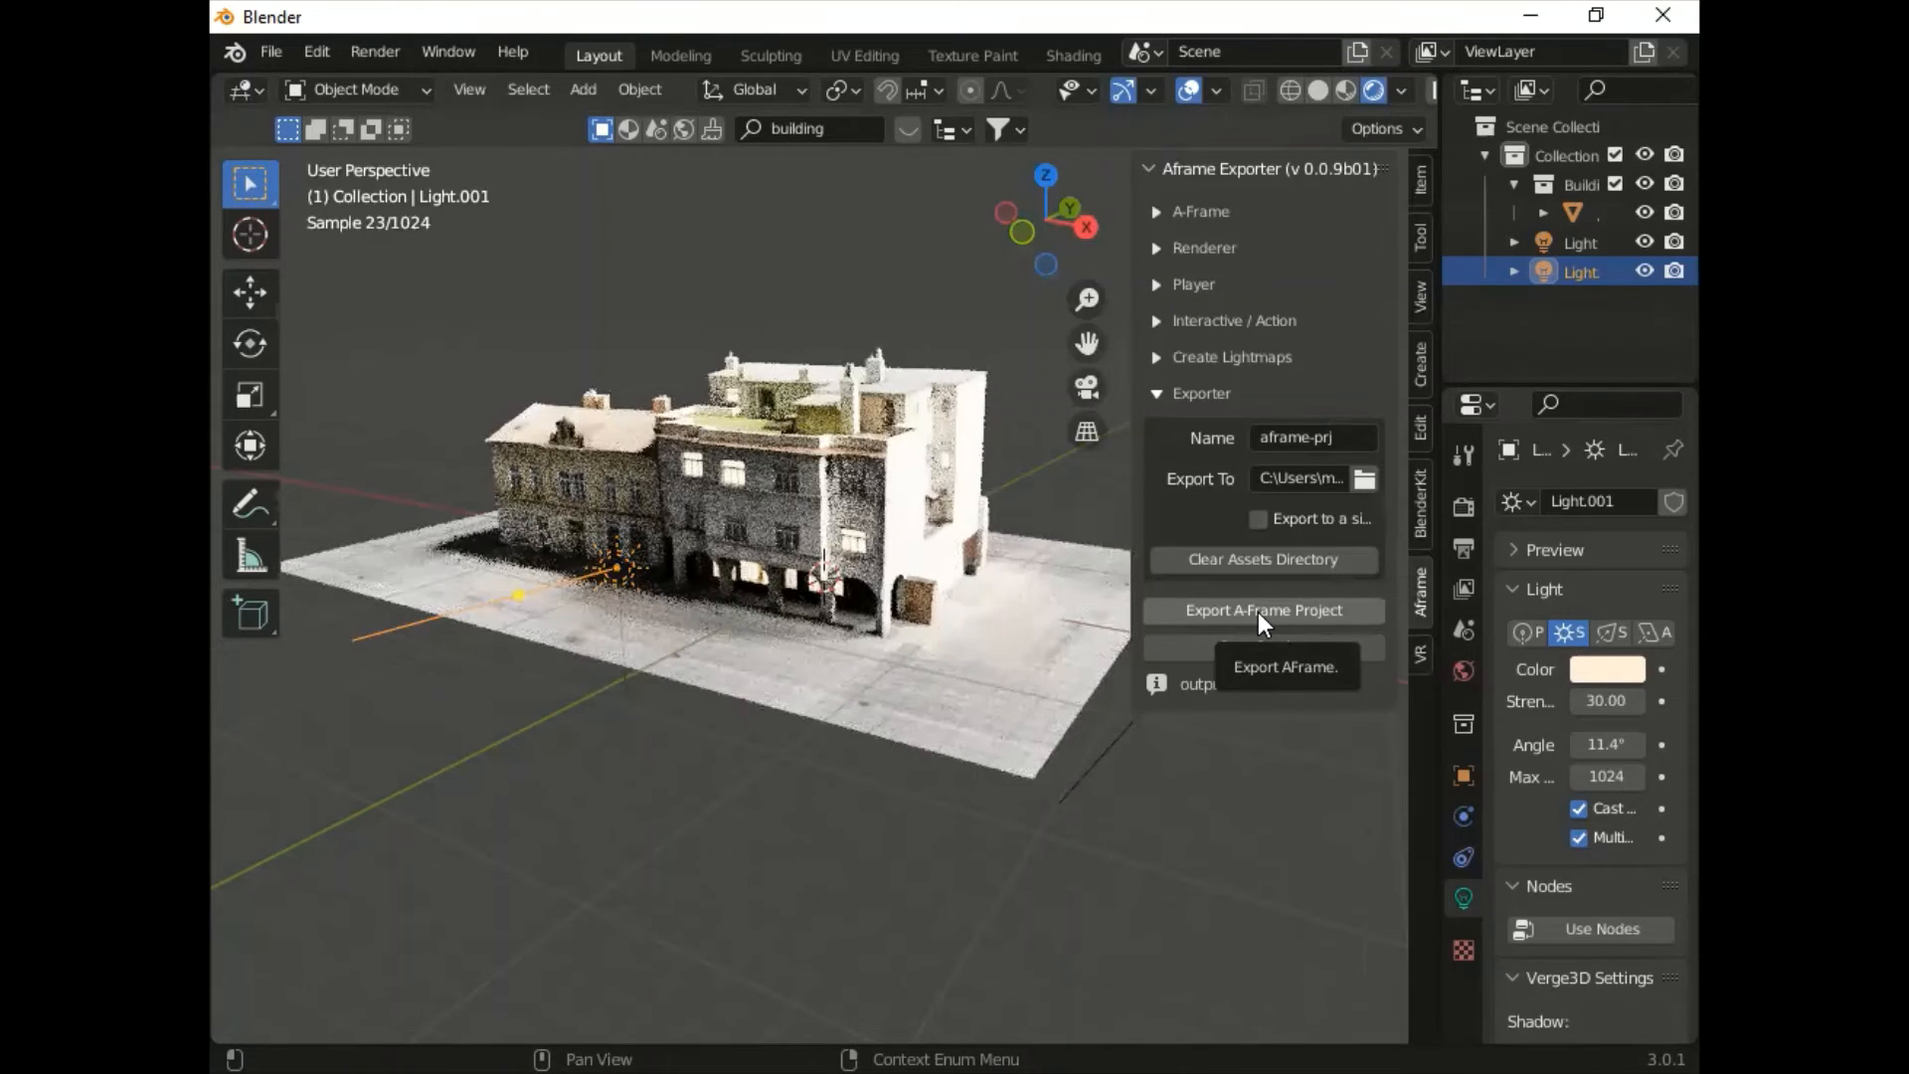
click(1257, 611)
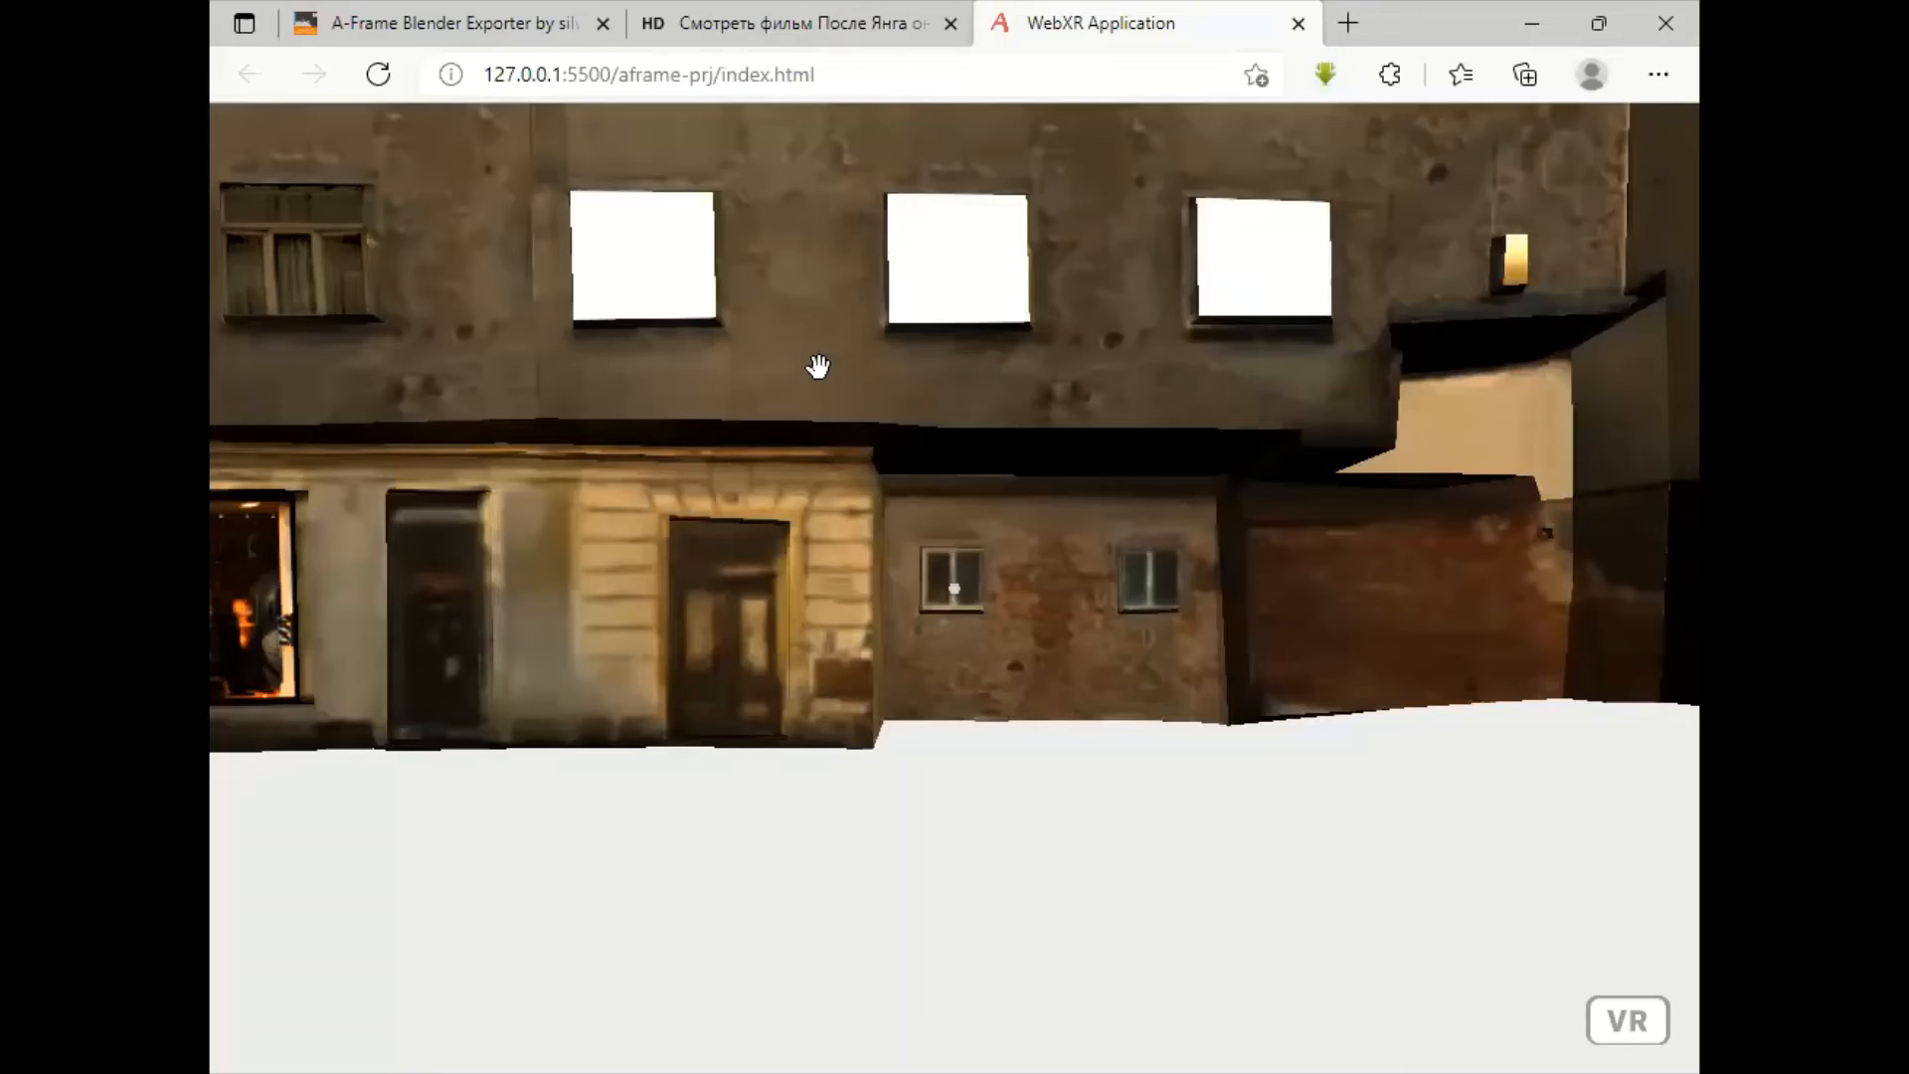
Step: In the exported WebXR scene in the browser, back away from the shop windows to view both building facades
key(s)
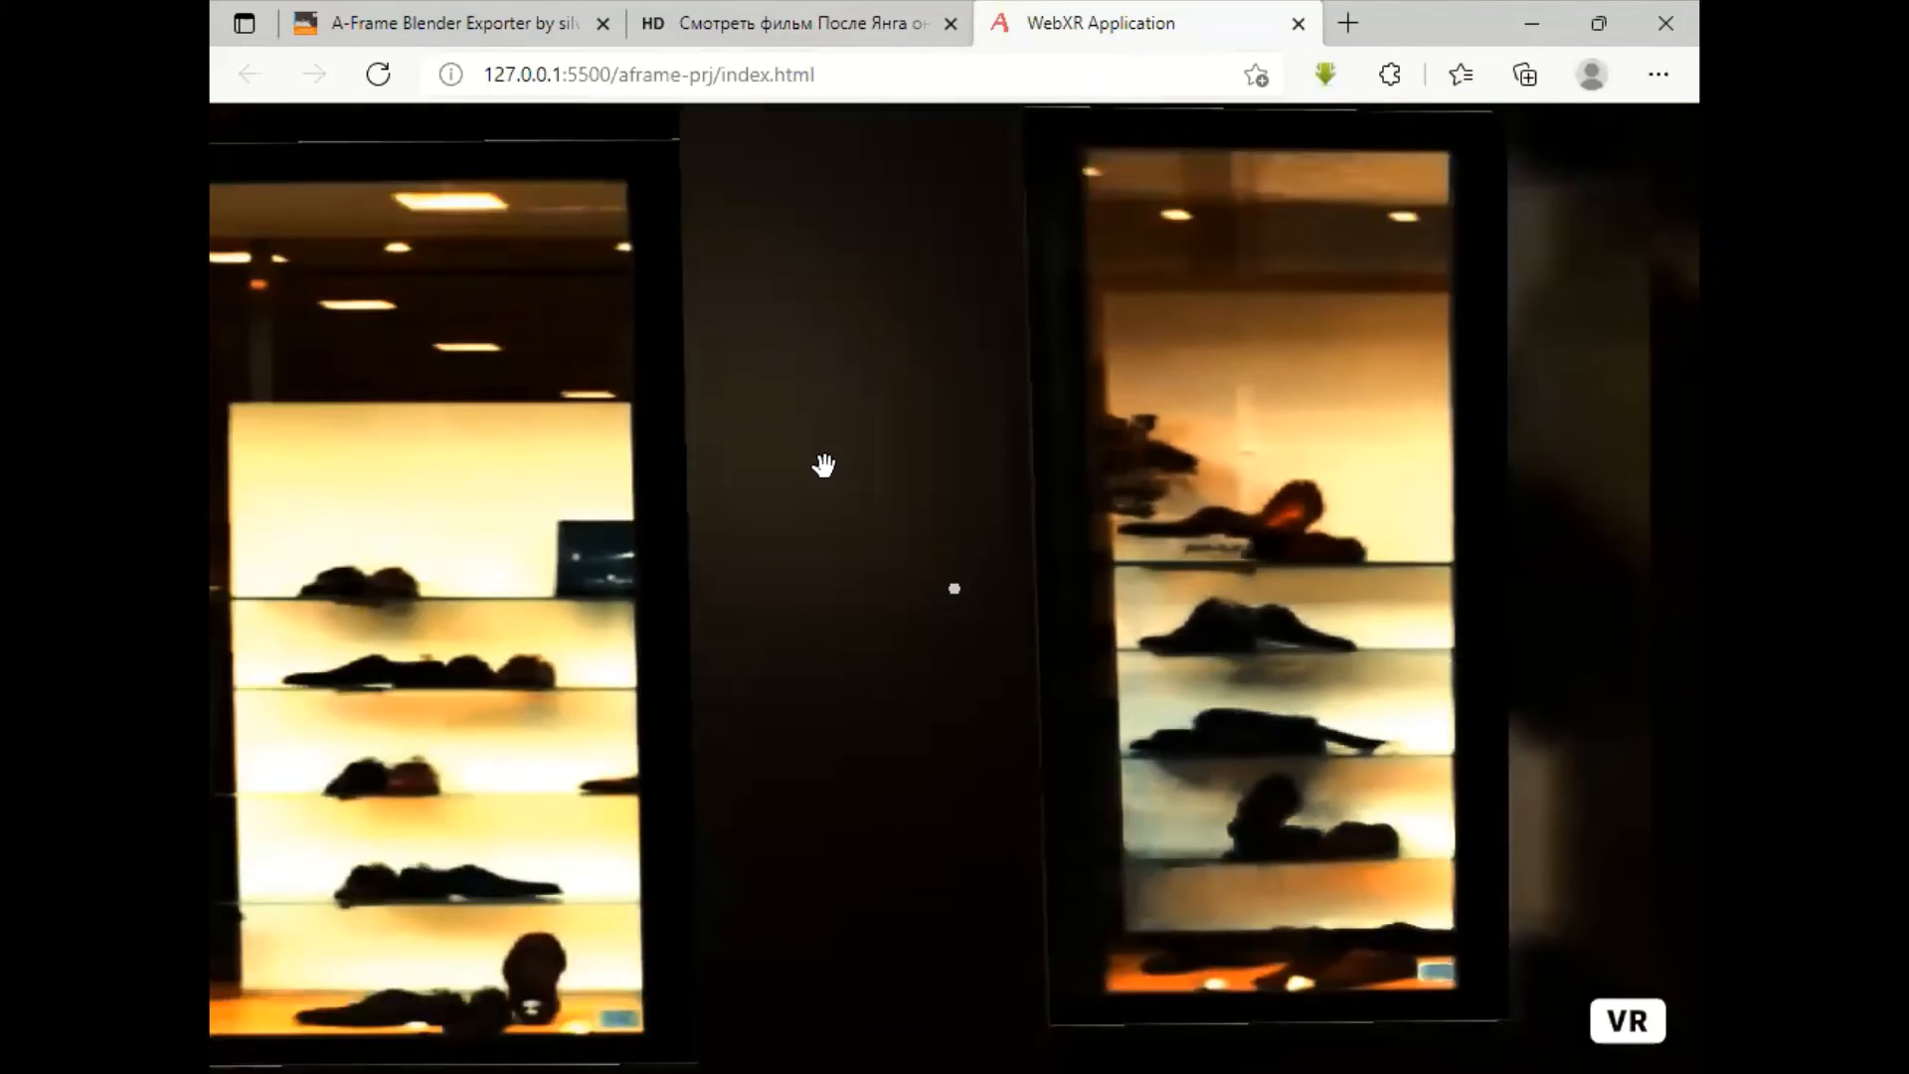
key(s)
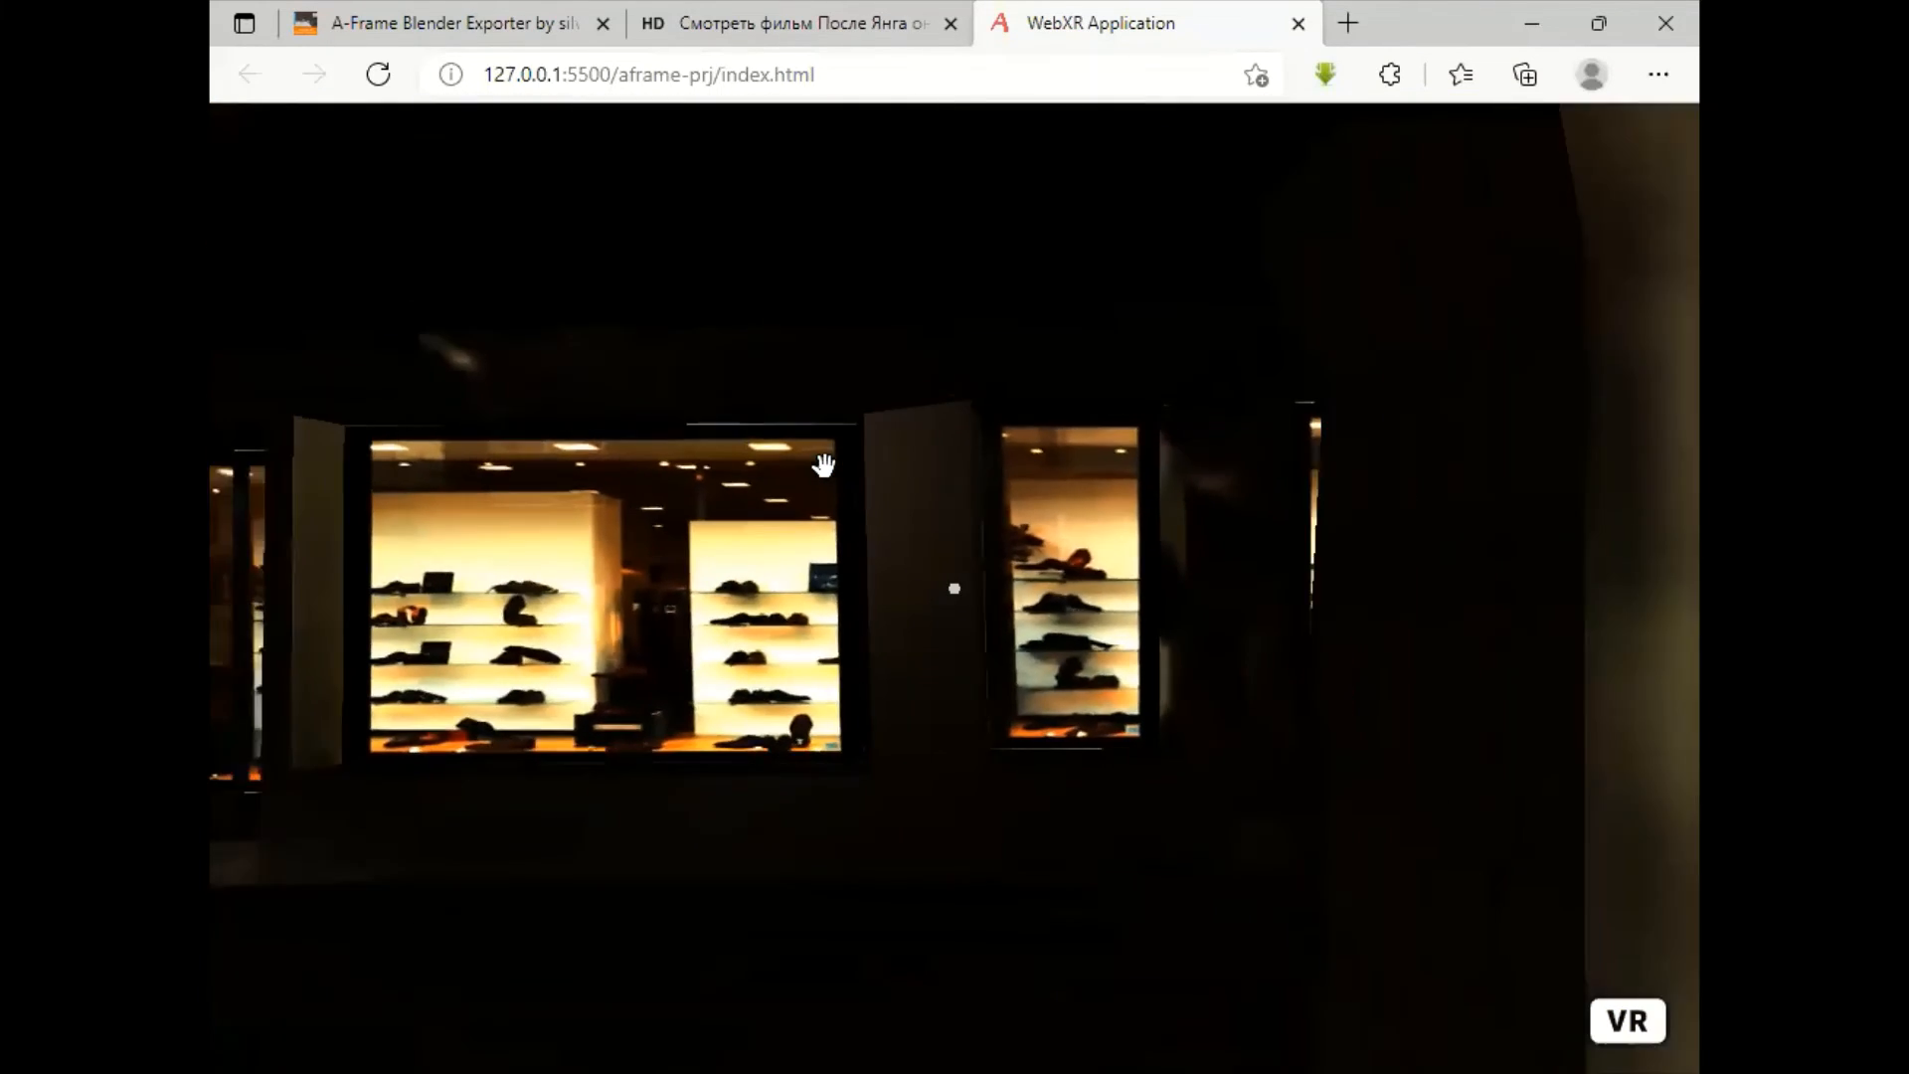
key(s)
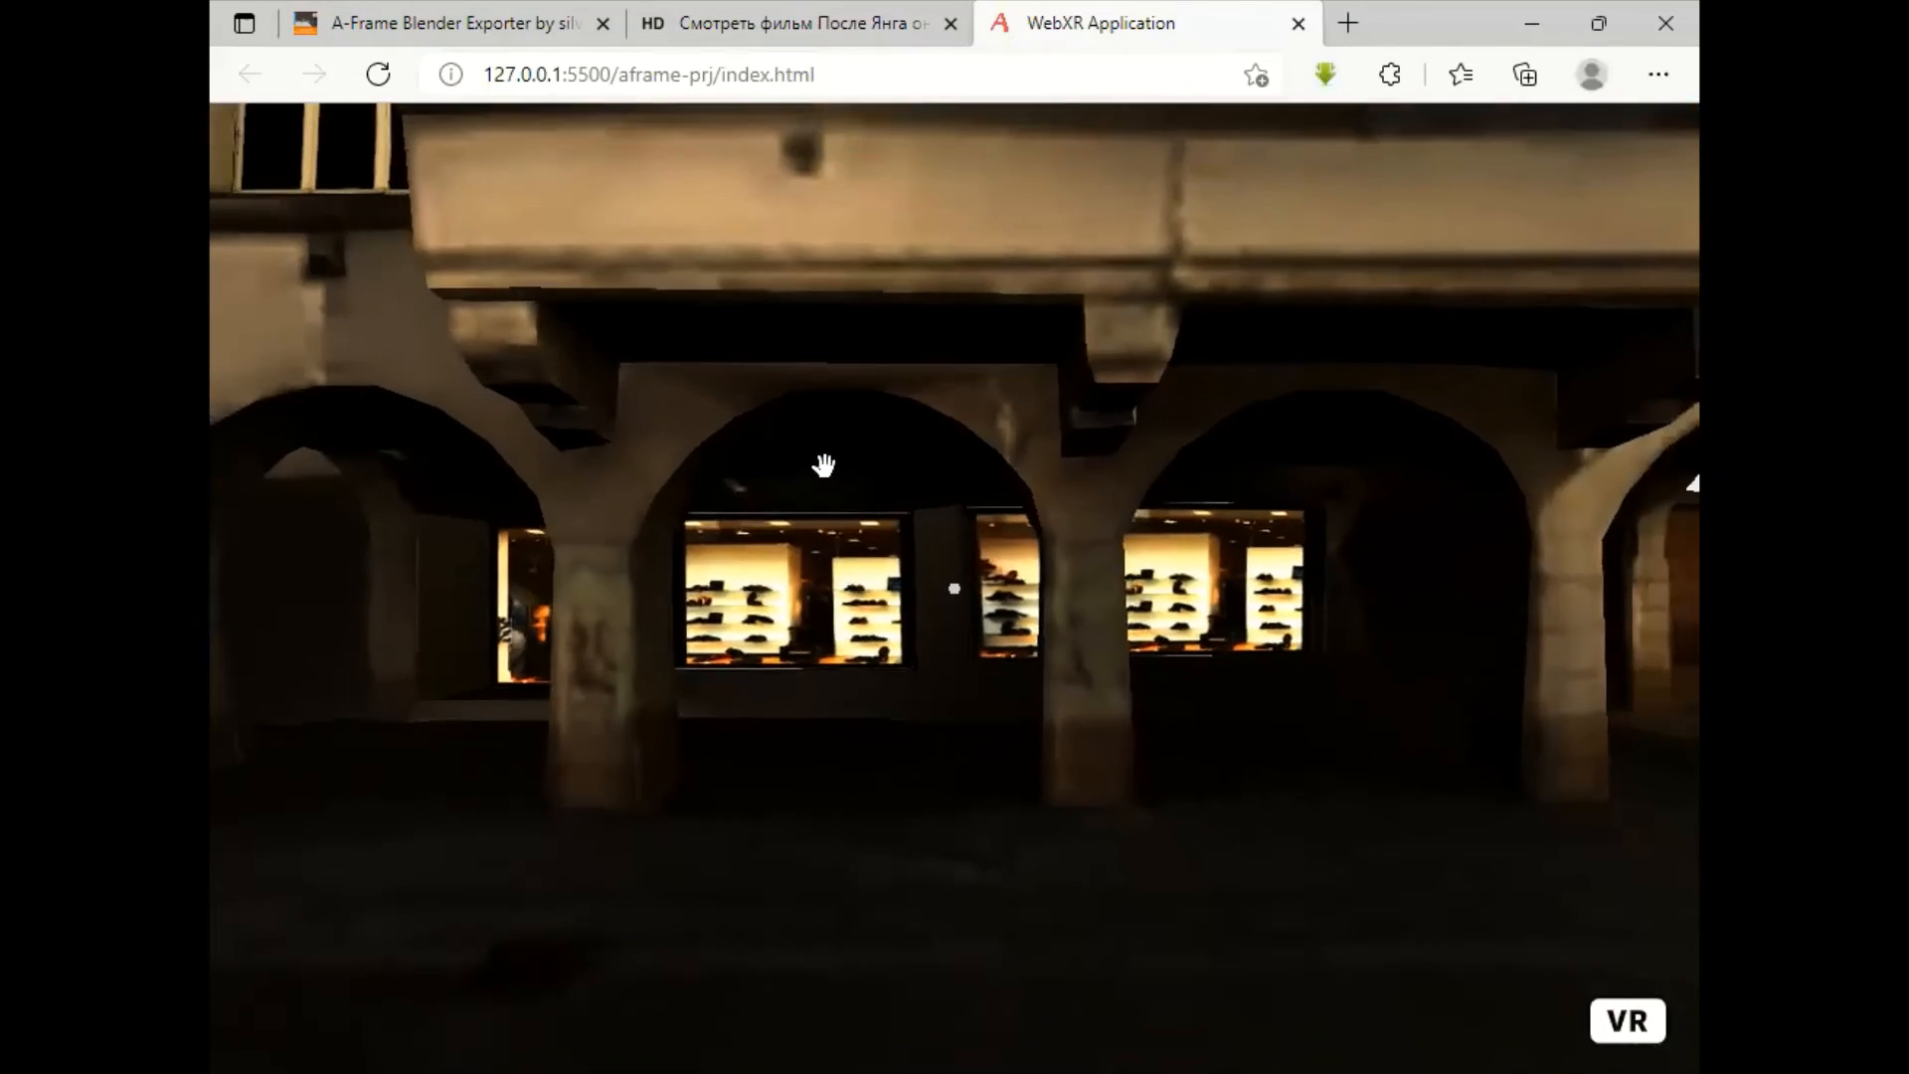
key(s)
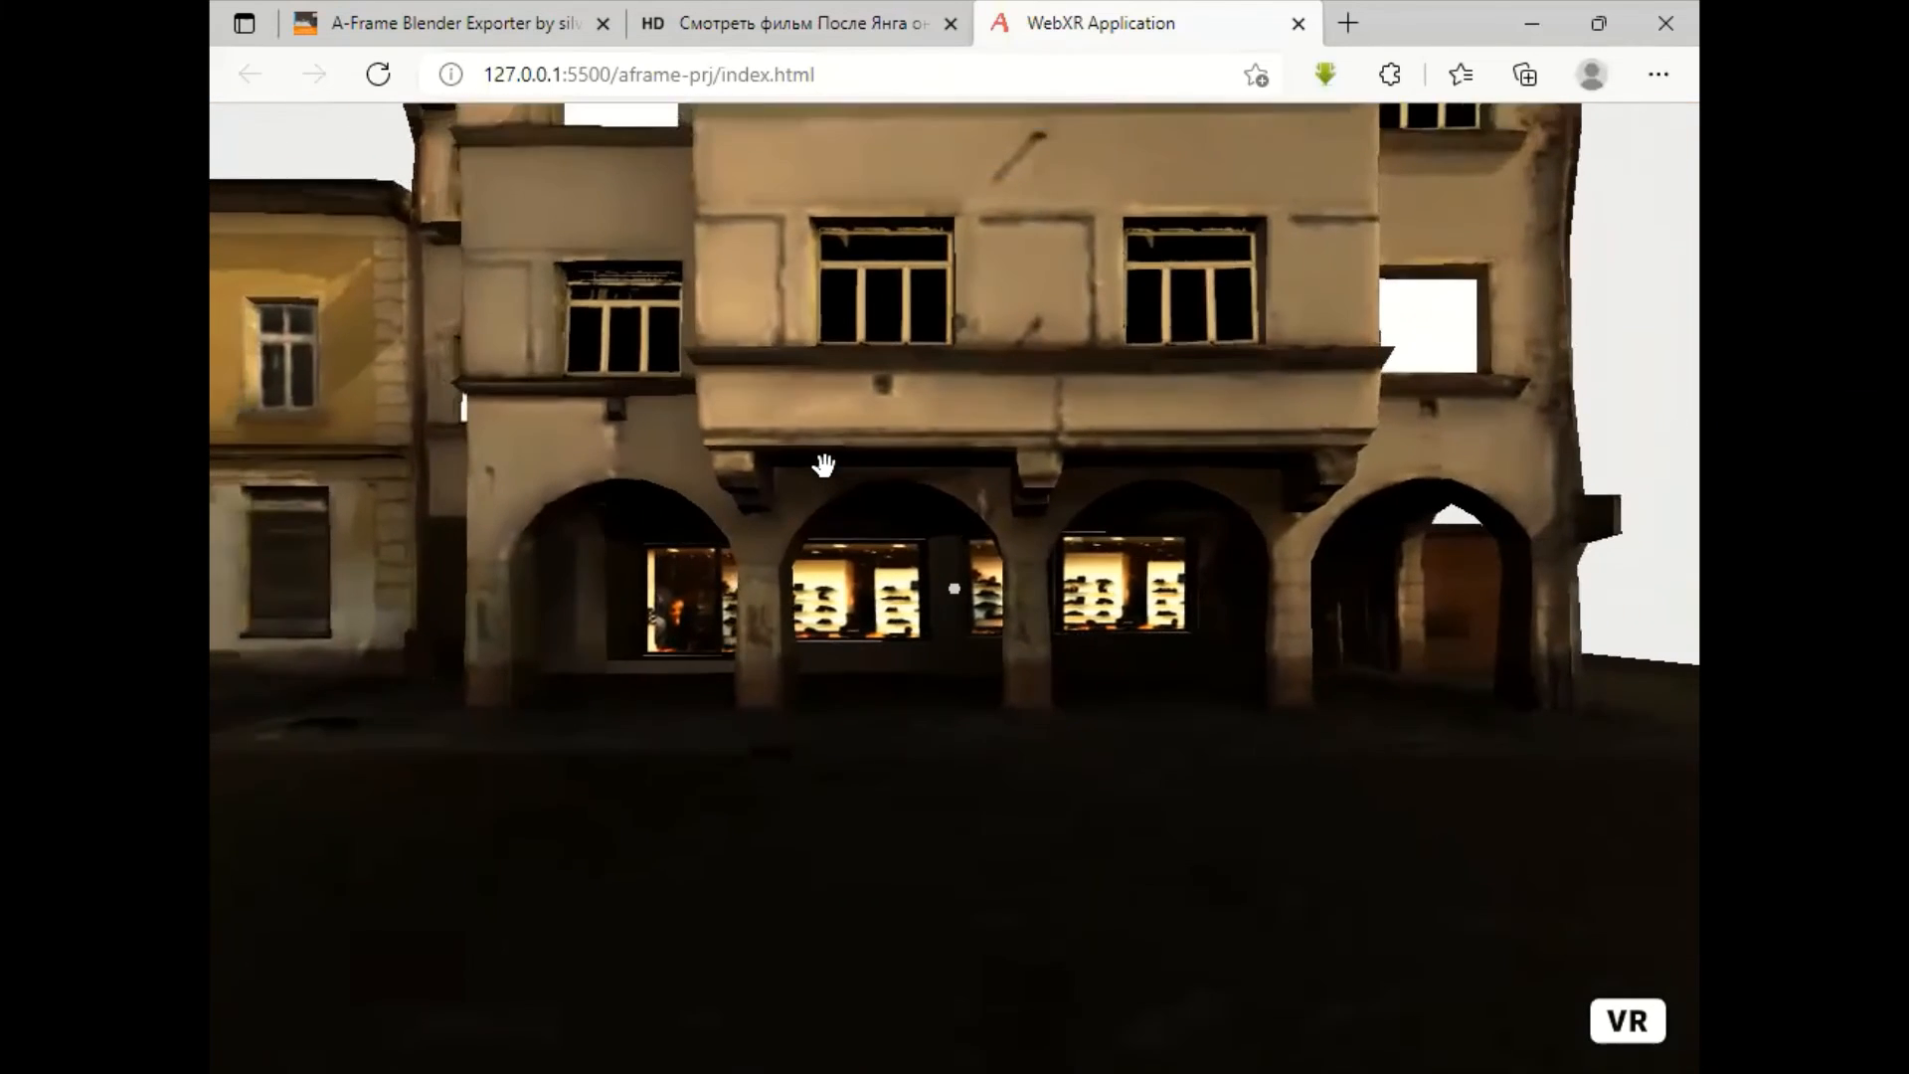
key(s)
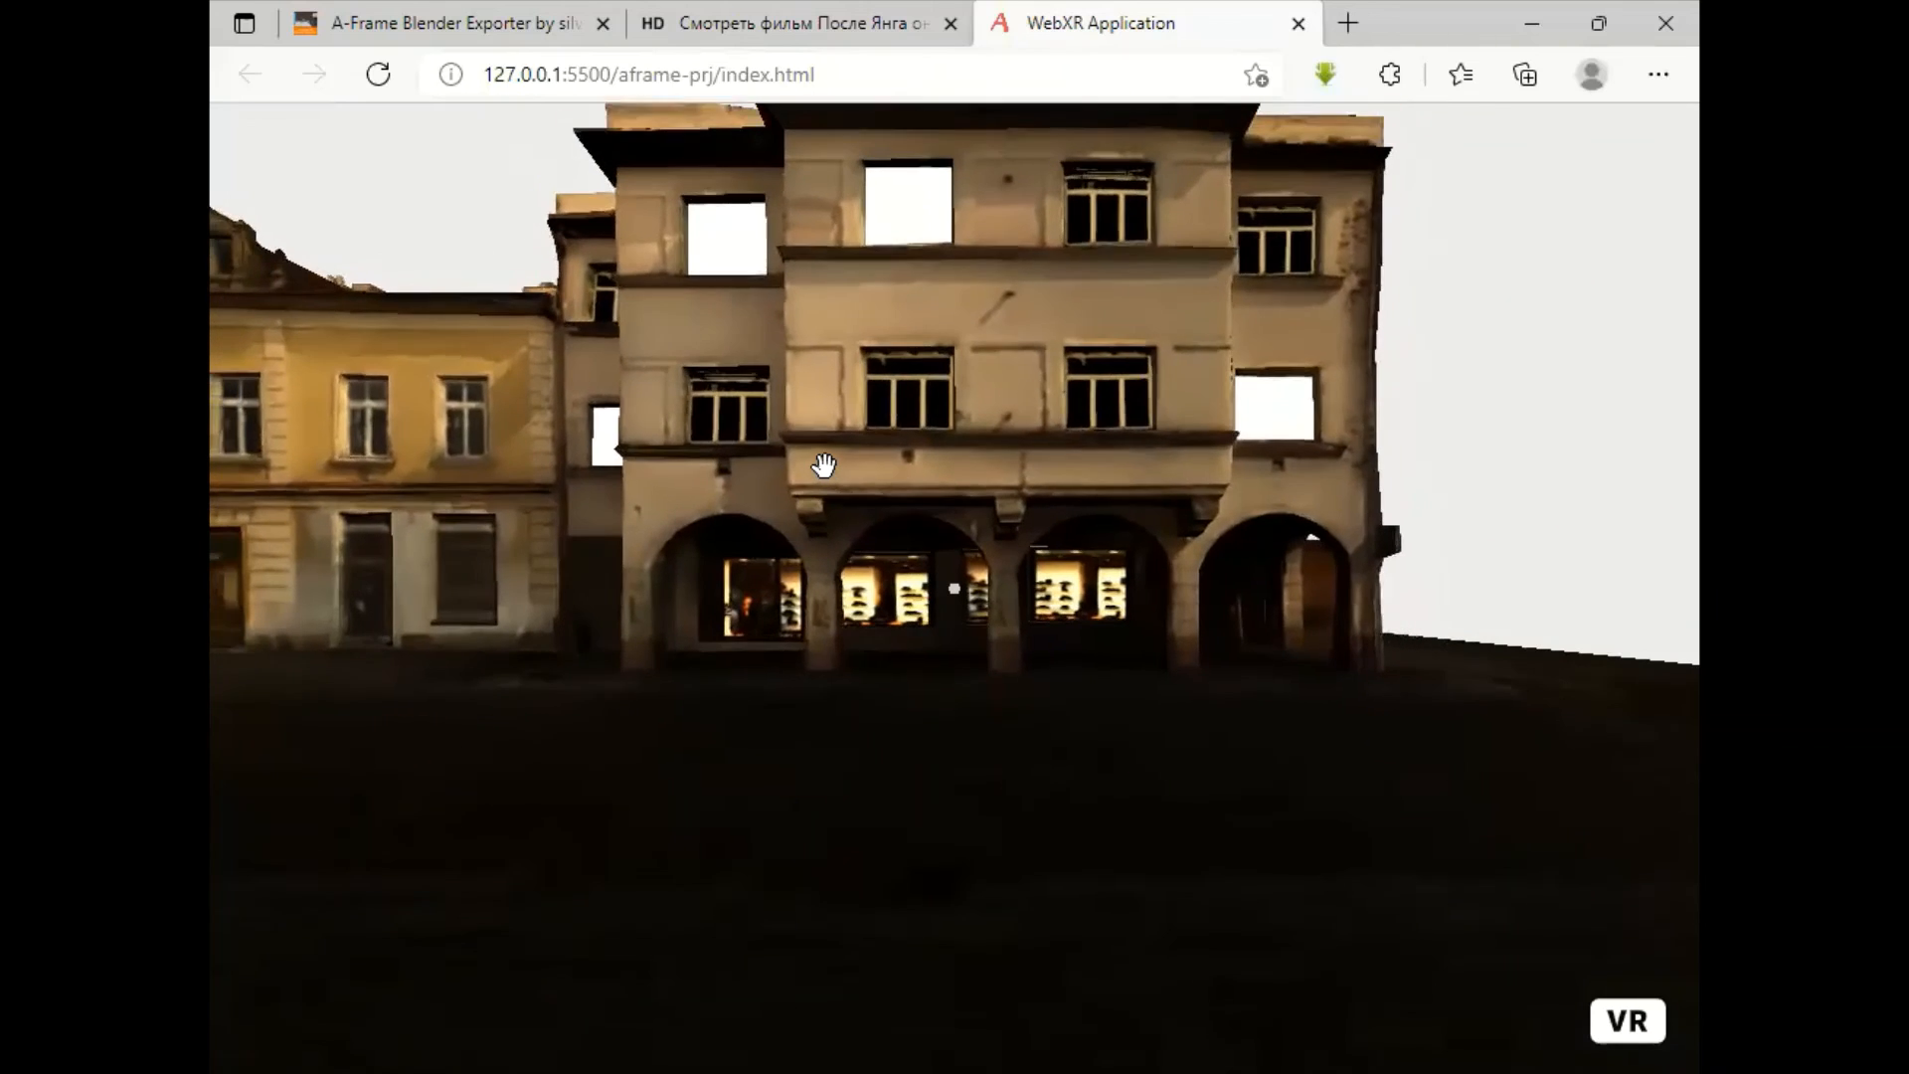
key(s)
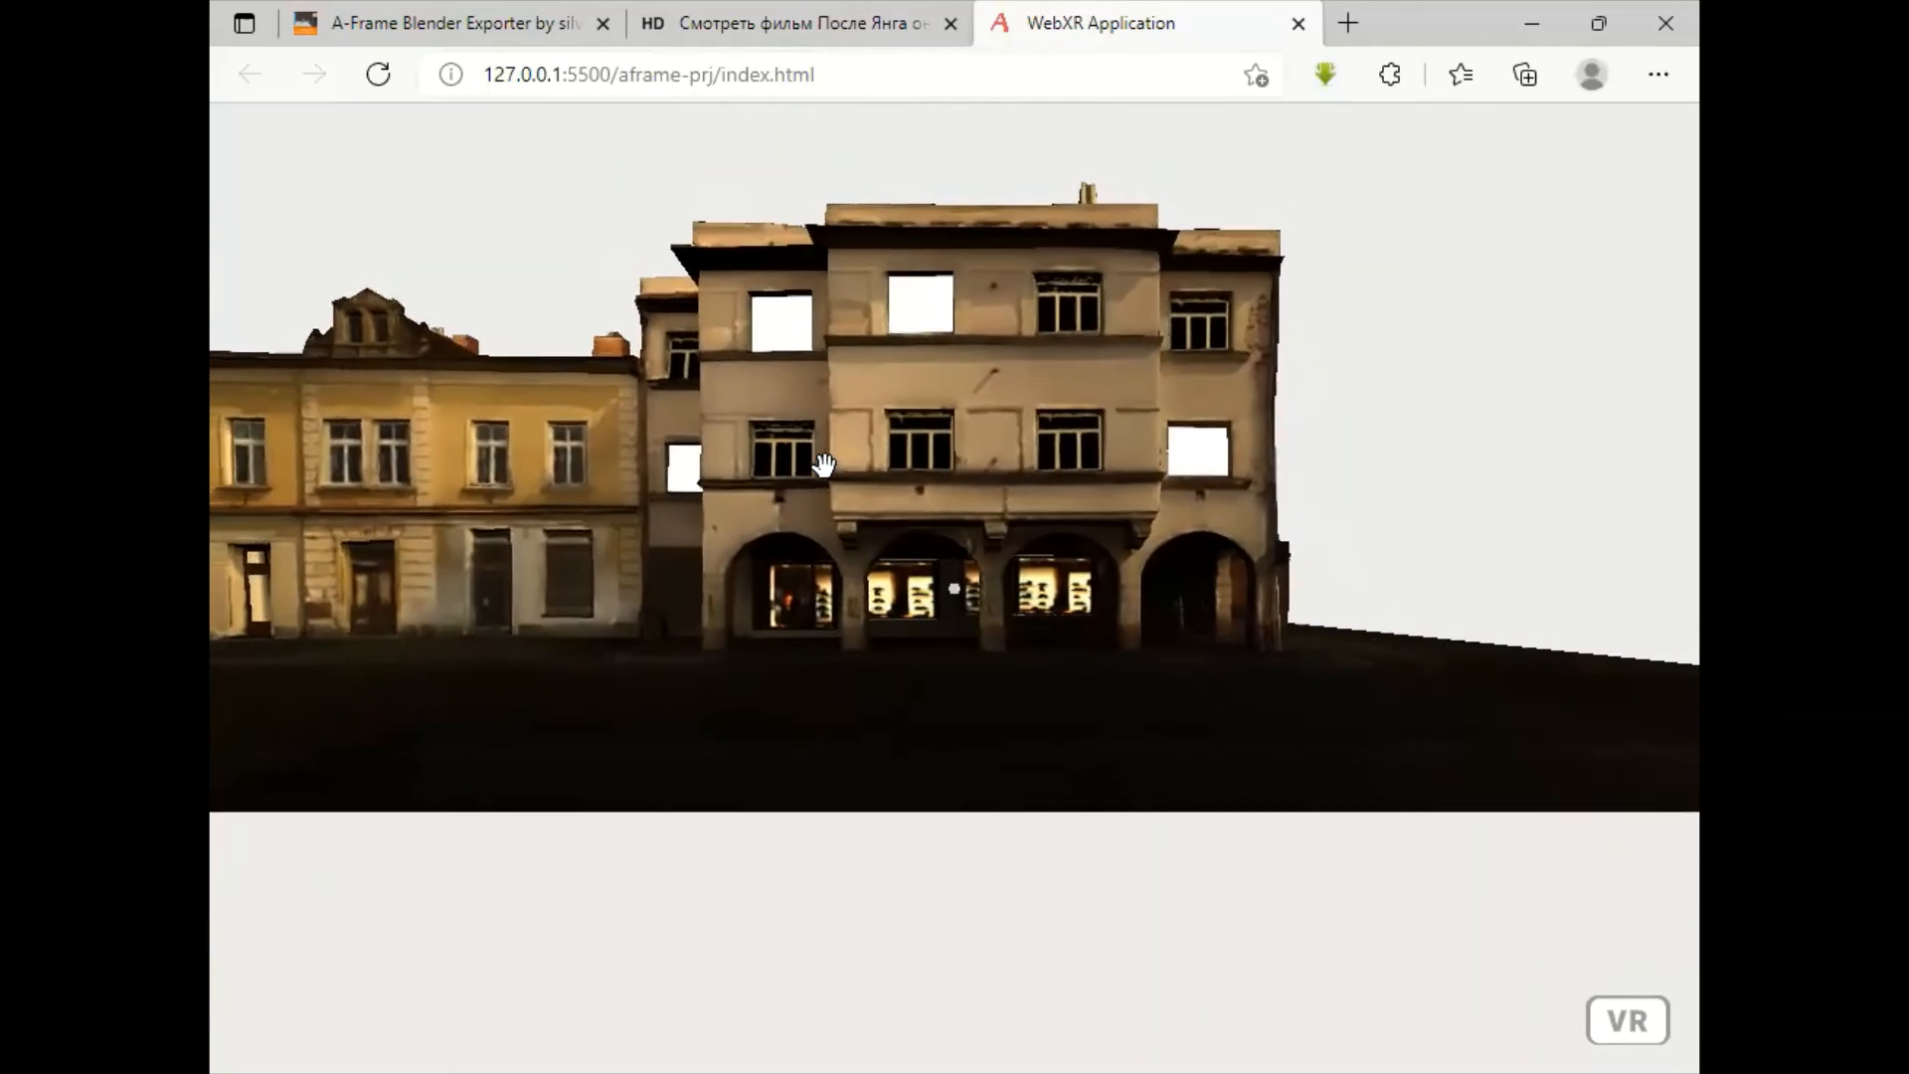
key(s)
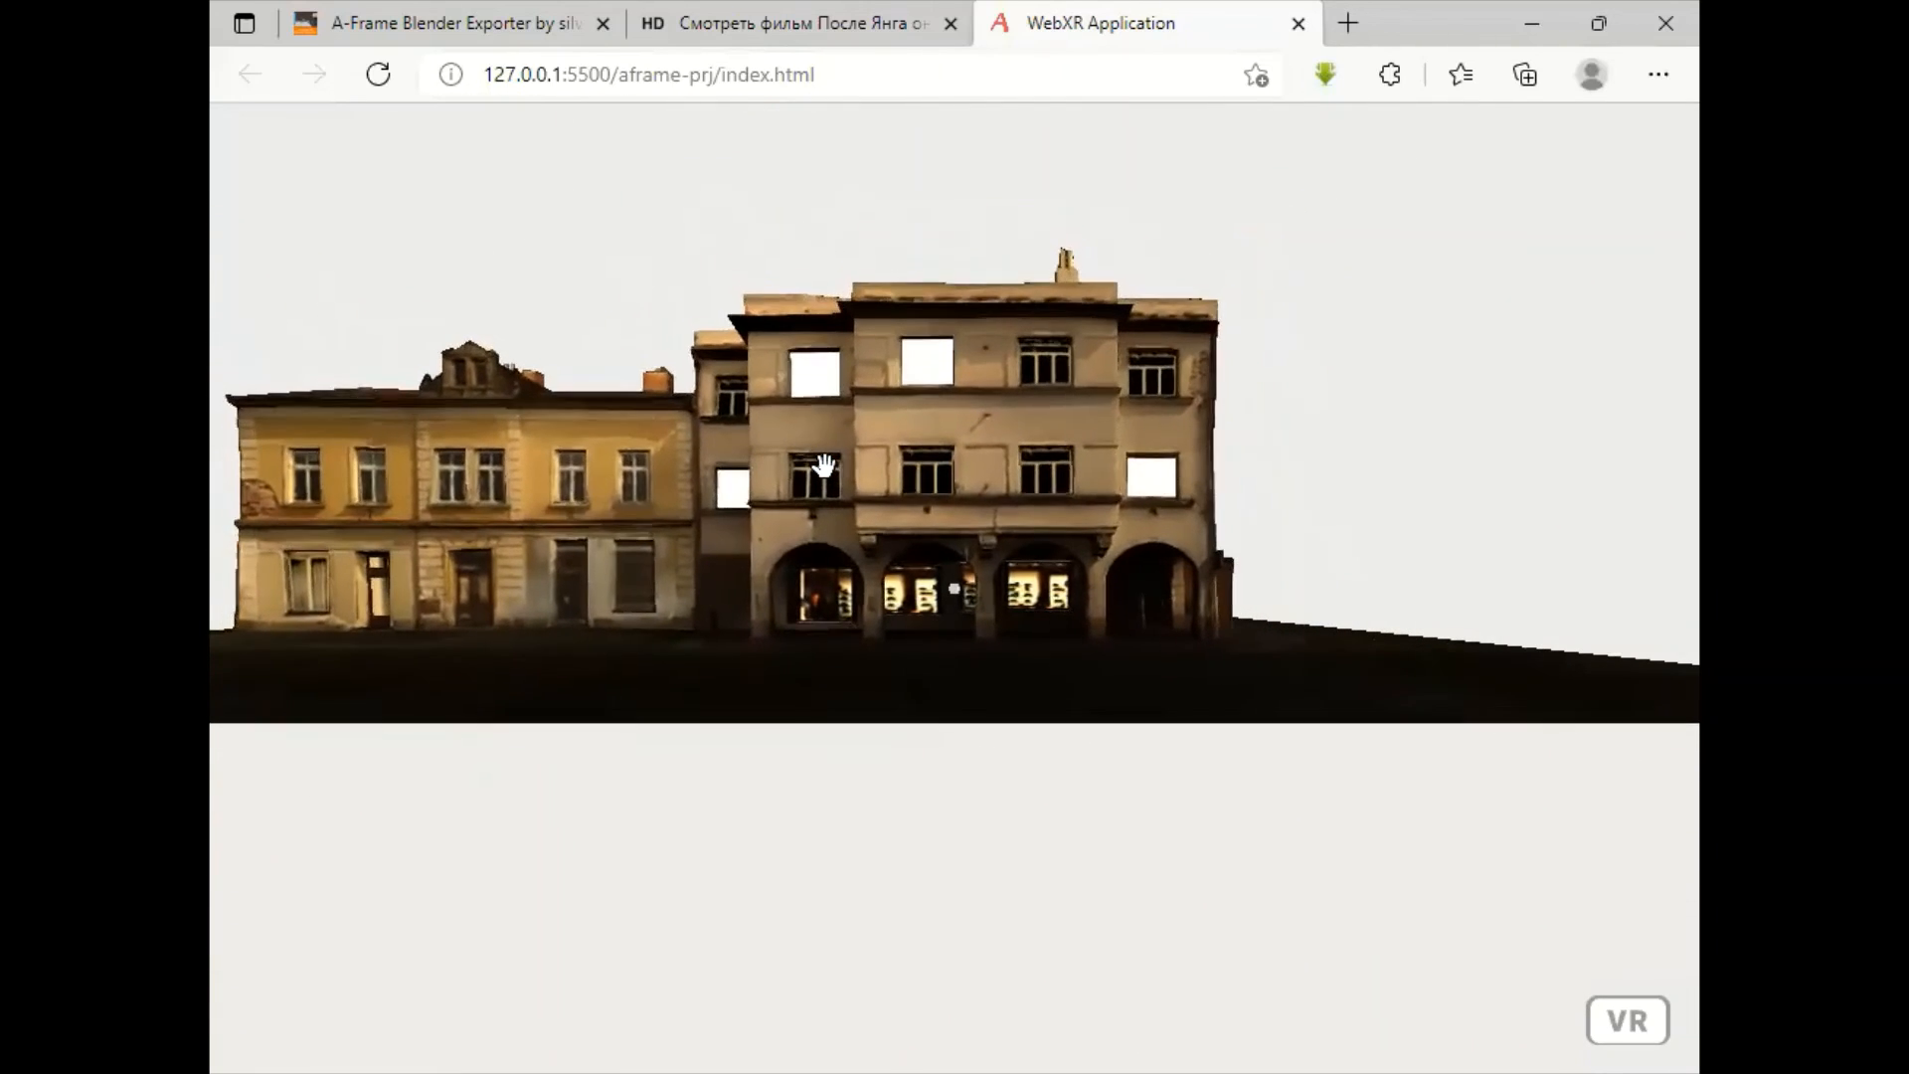
Step: Walk forward and sideways past the arcaded building's corner to examine its side wall in the WebXR scene
key(w)
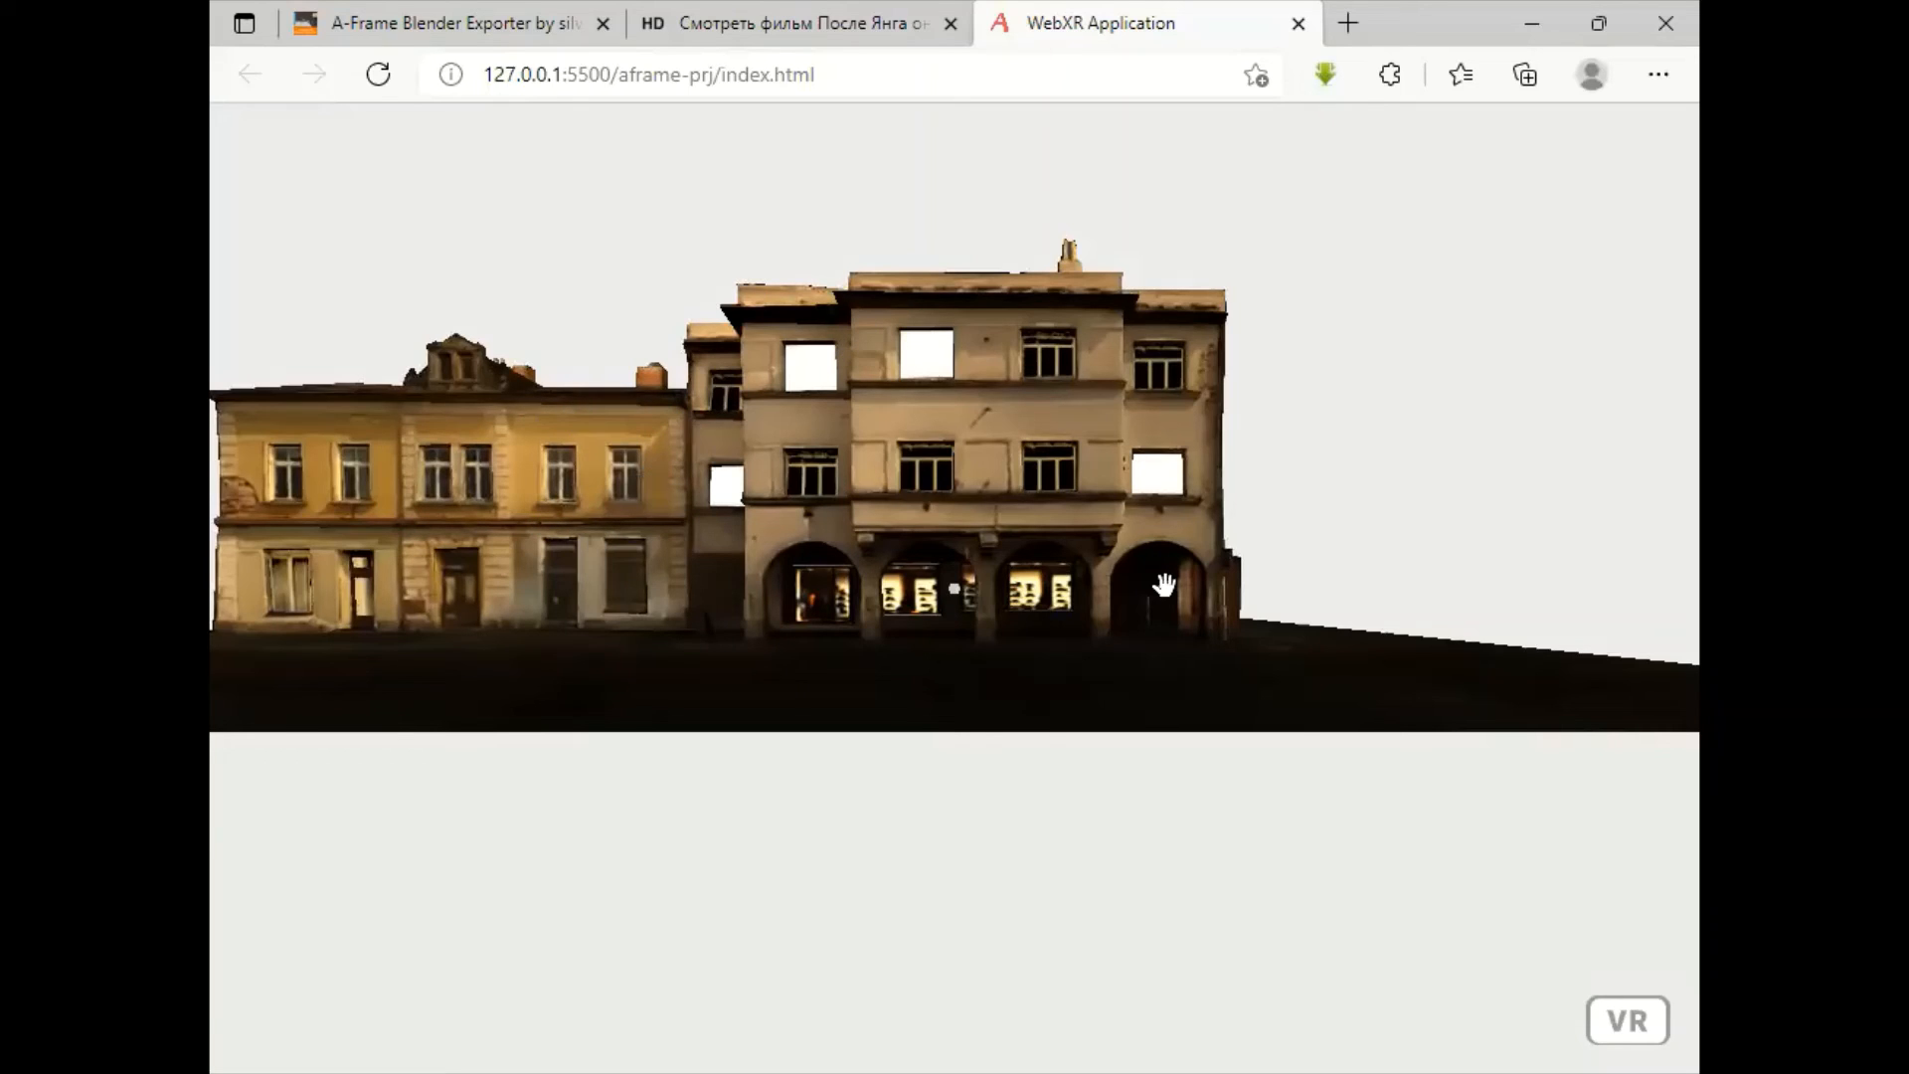
key(d)
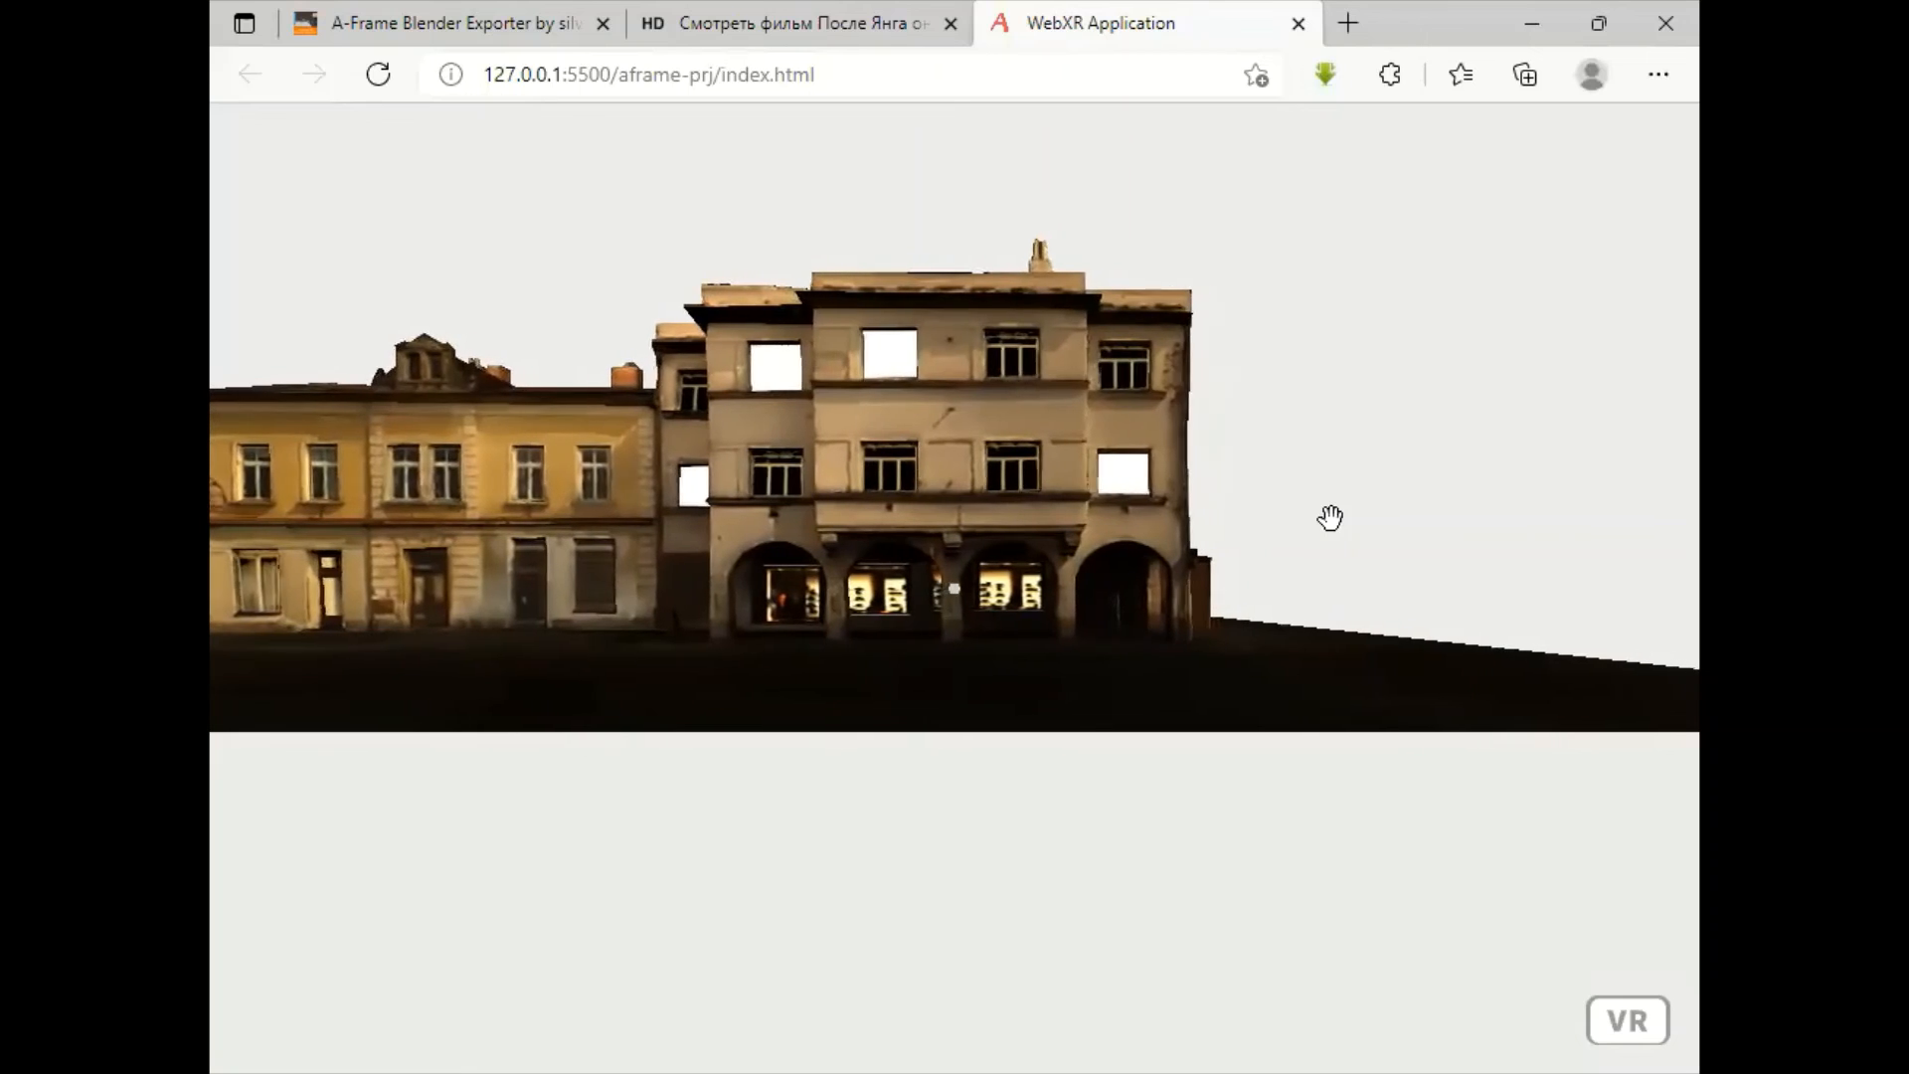
key(d)
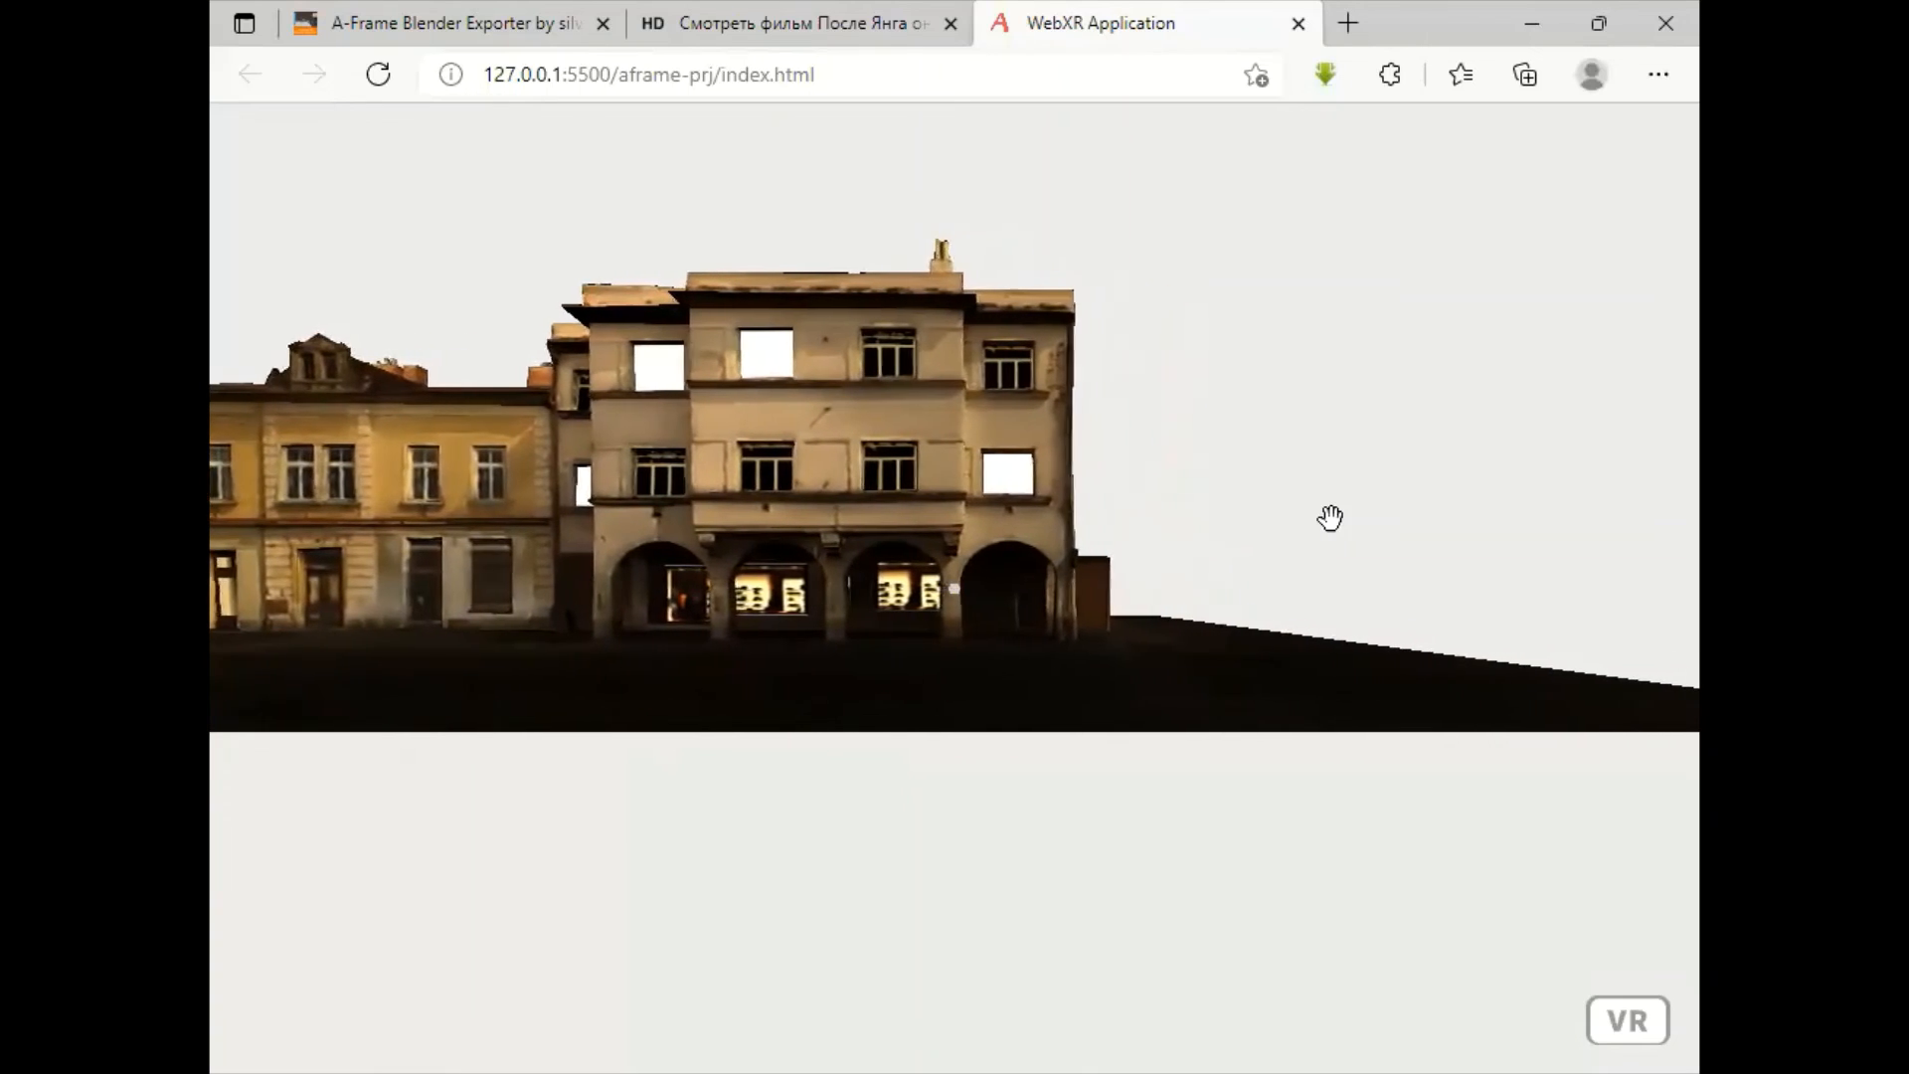
key(d)
key(w)
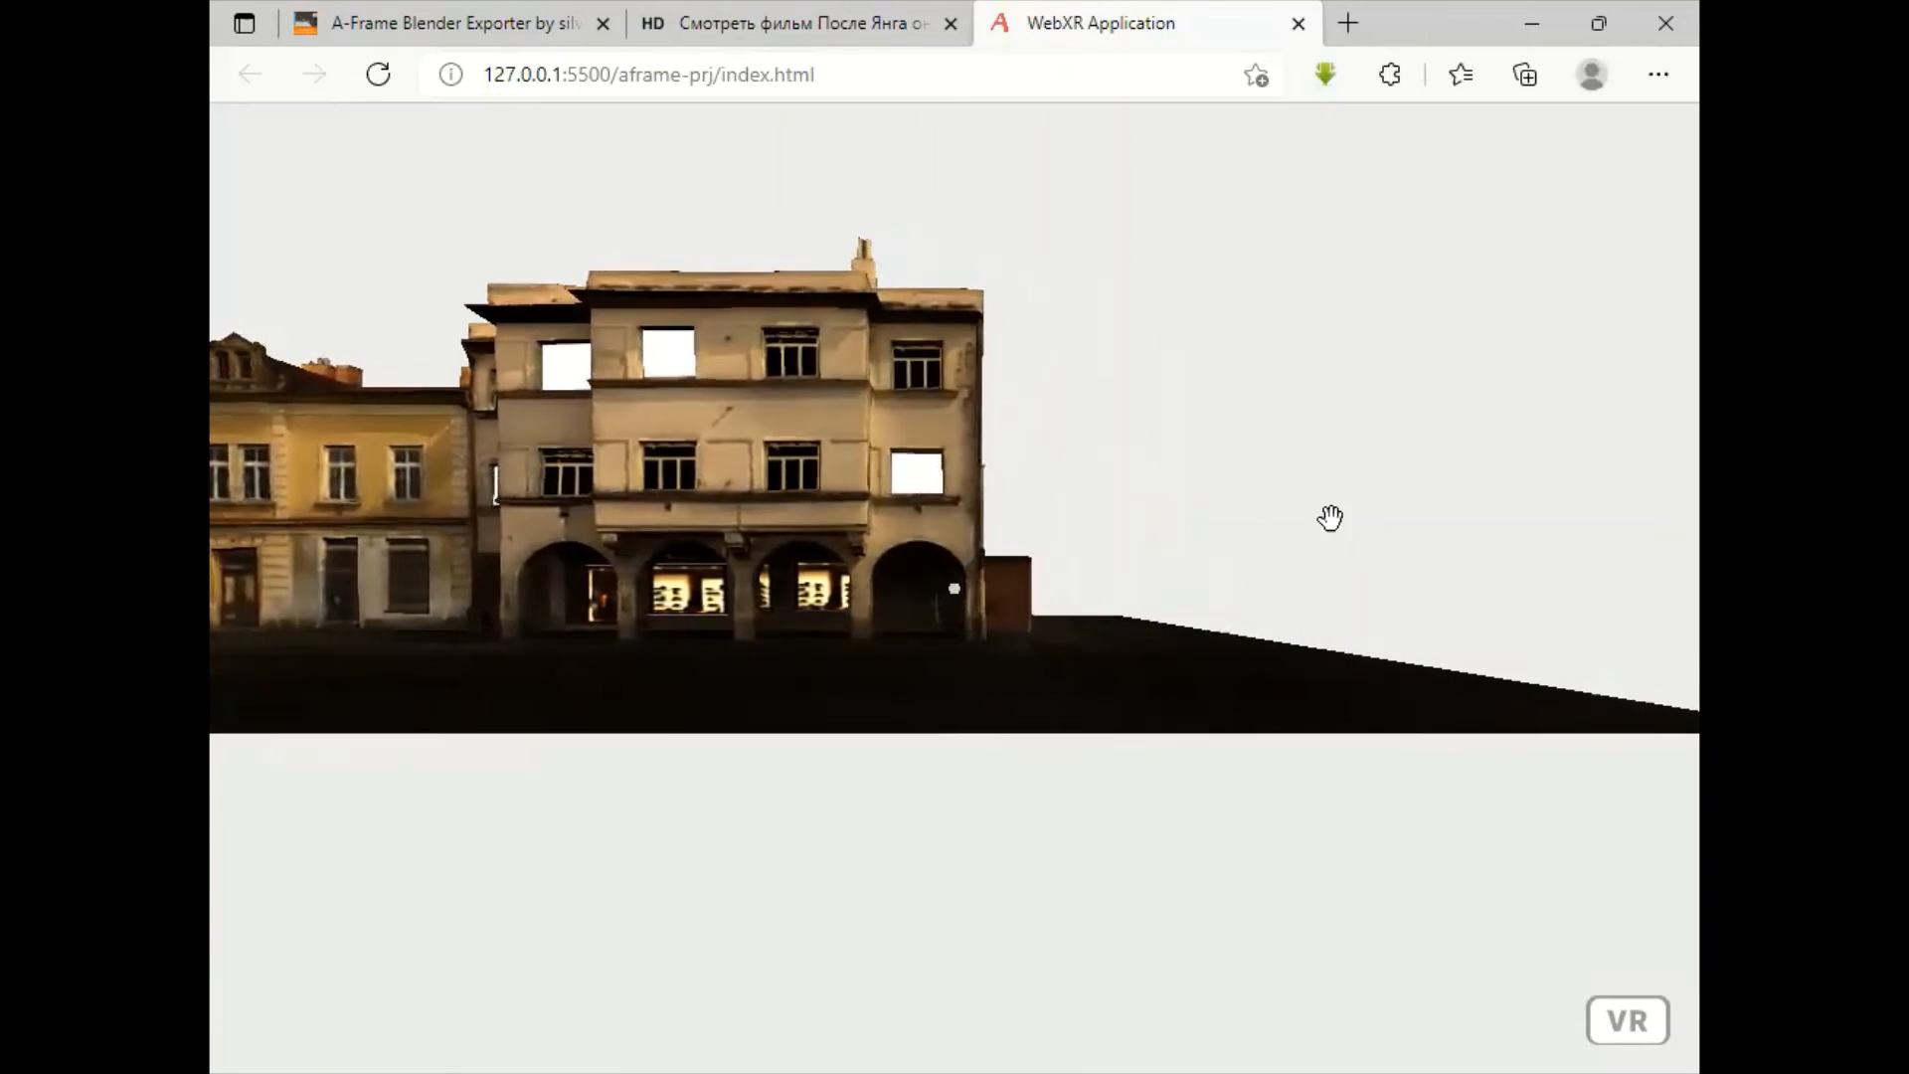
key(w)
key(d)
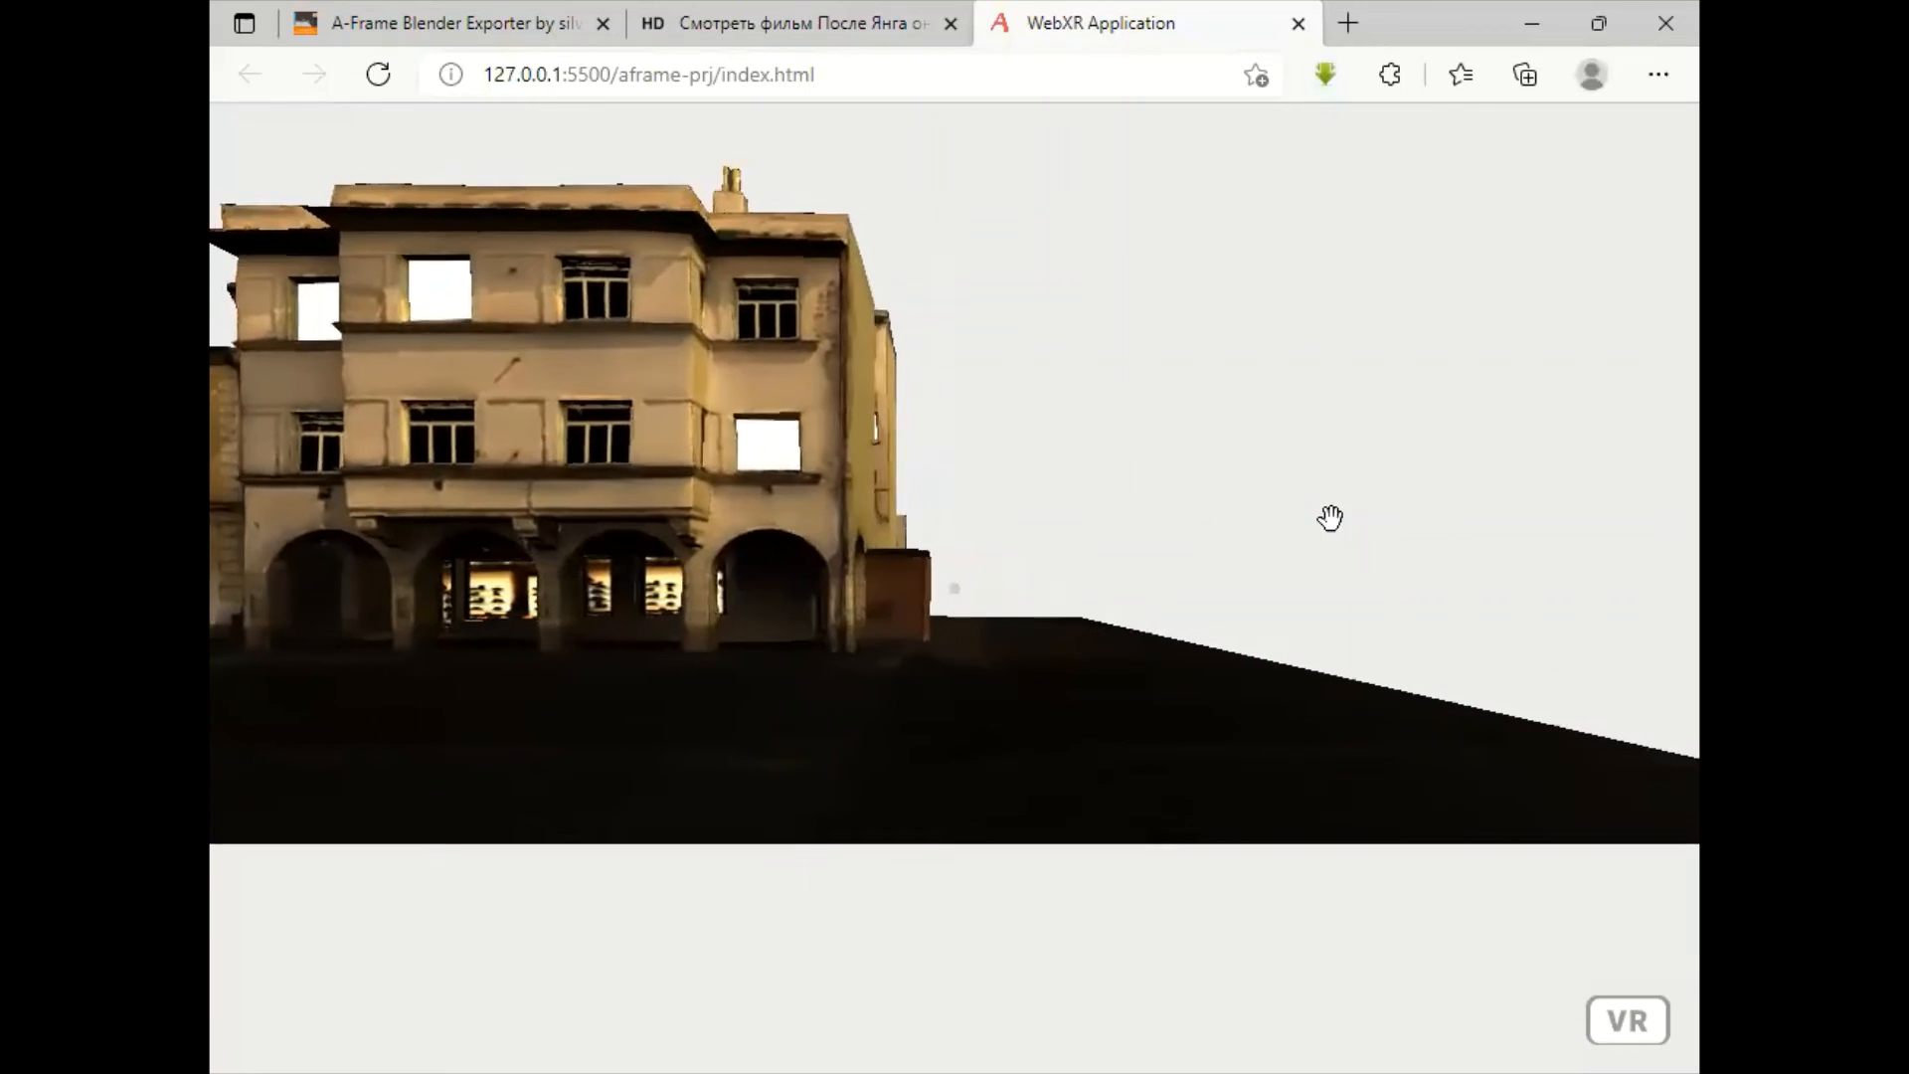
key(w)
key(d)
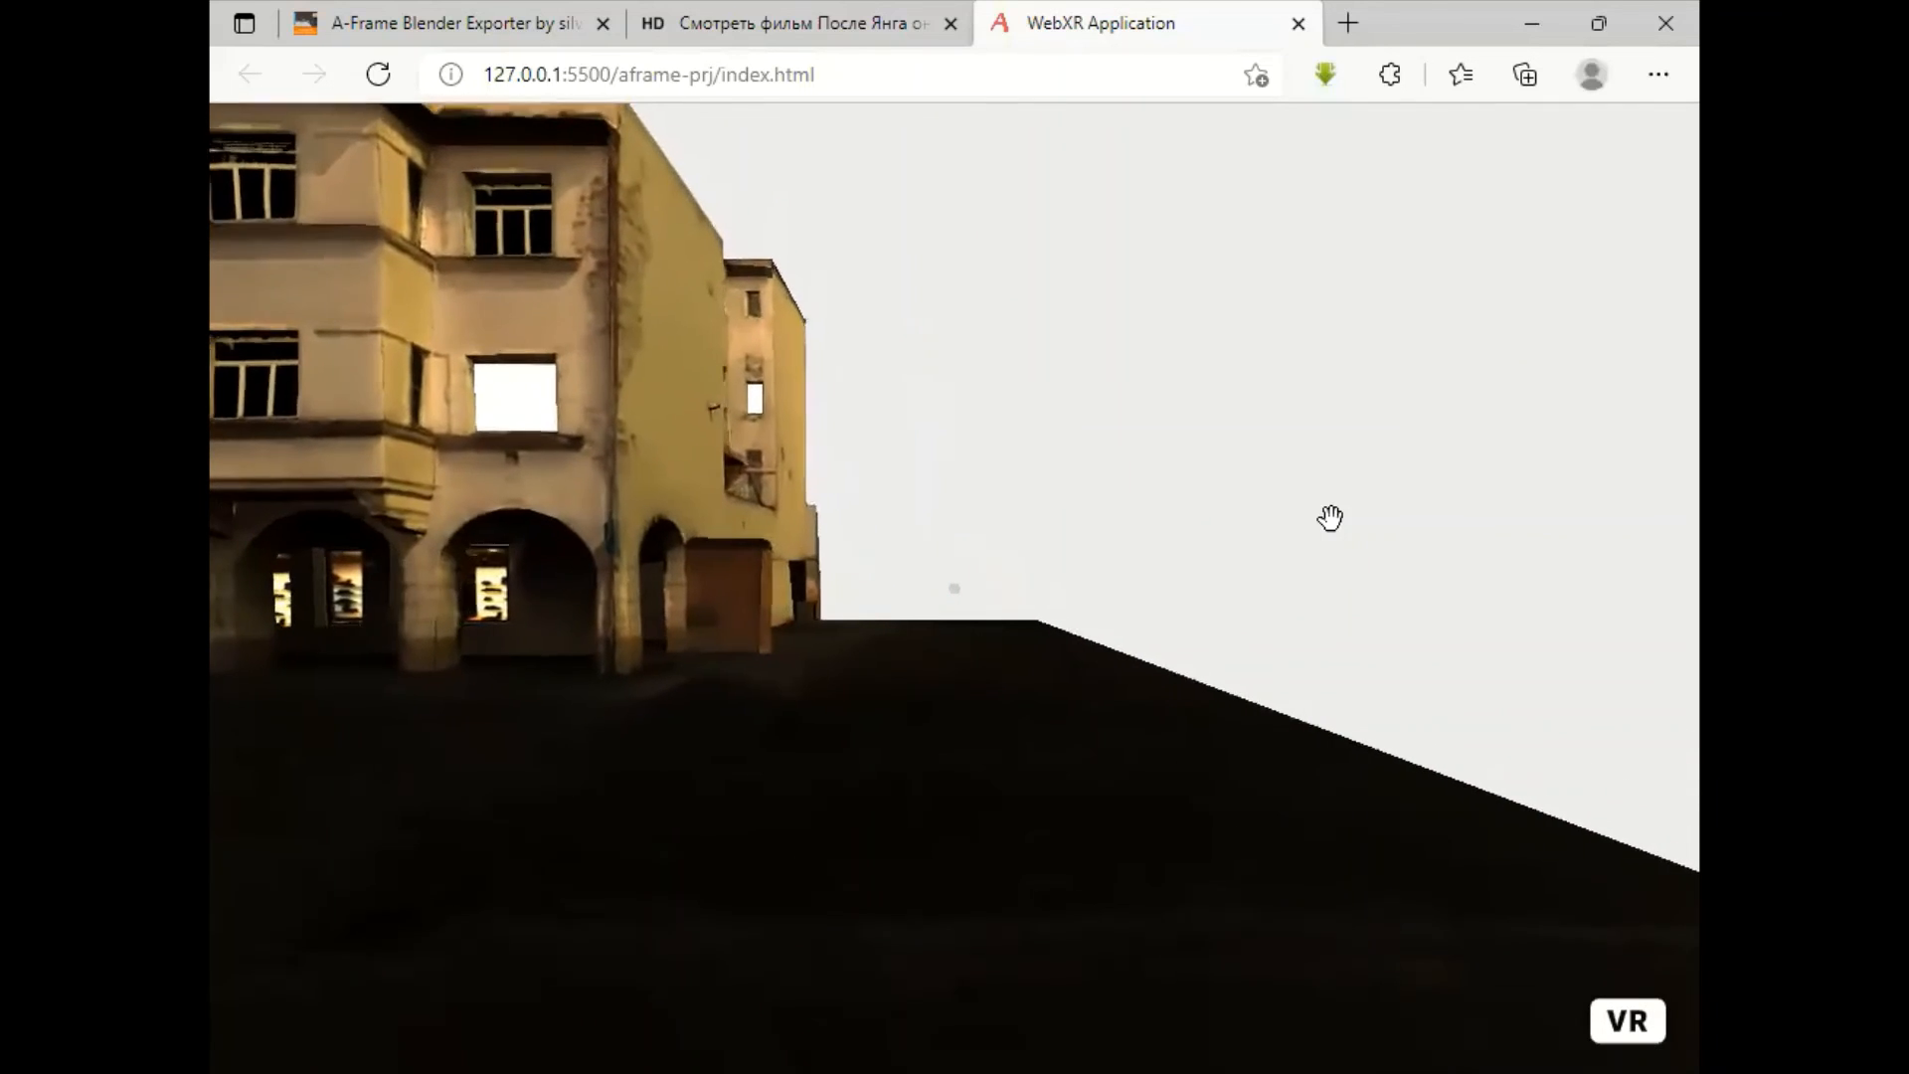
key(w)
key(d)
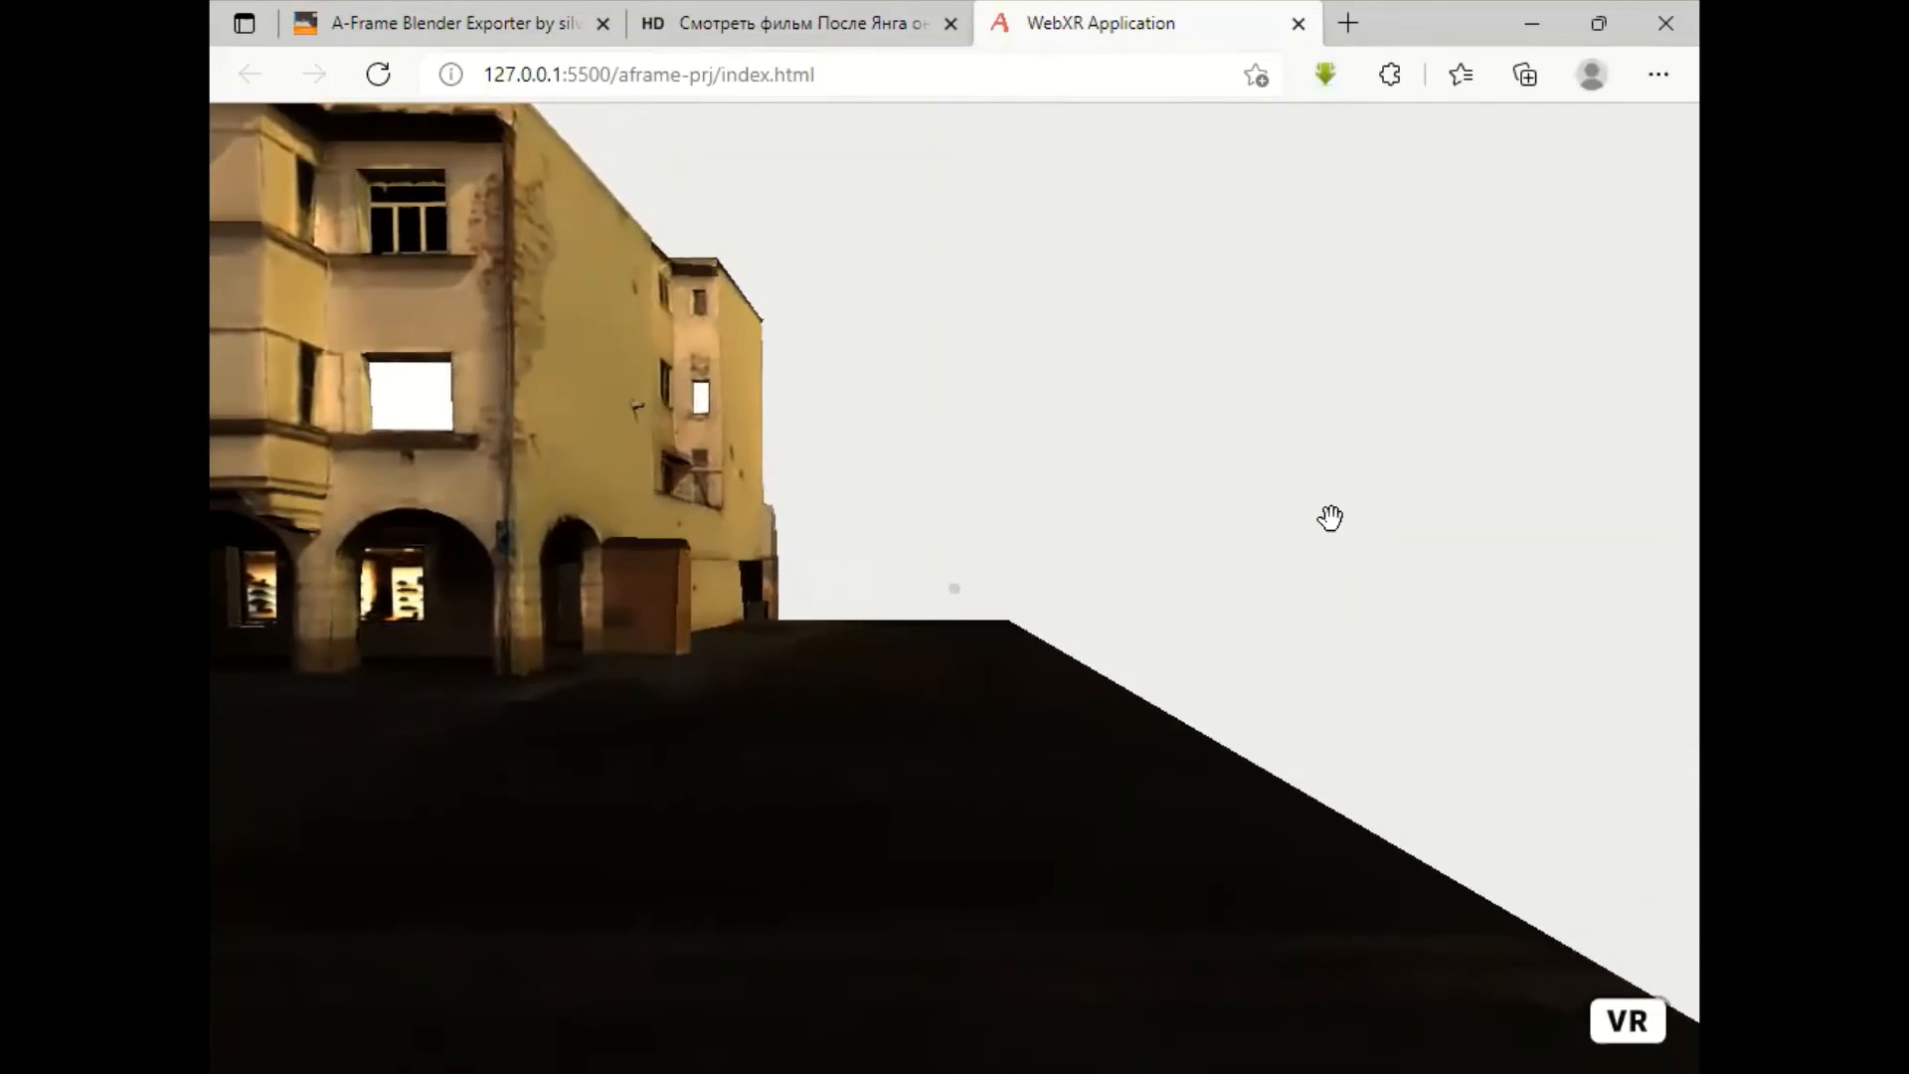